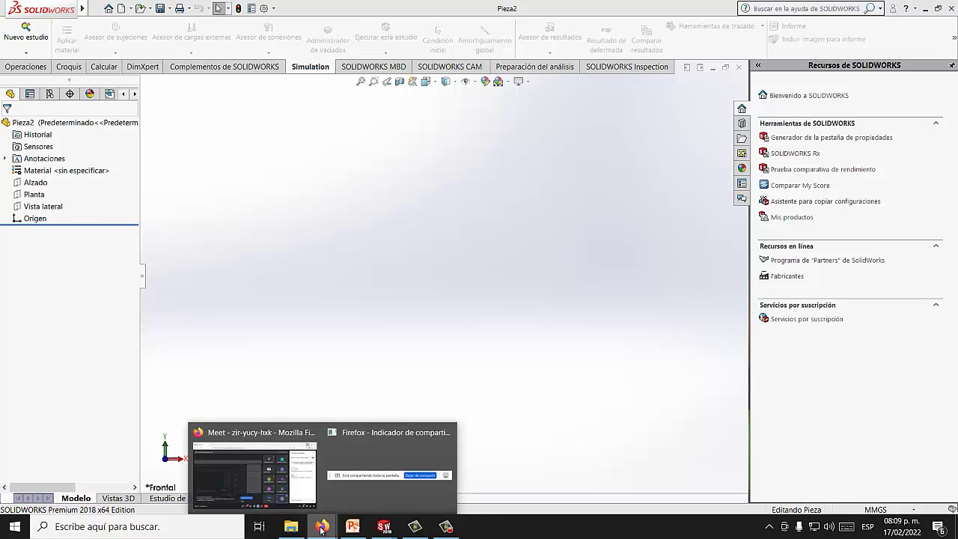
Switch to PowerPoint and examine the spring index formula Dm/d and its allowed range on the RESORTES A COMPRESION slide.
click(472, 287)
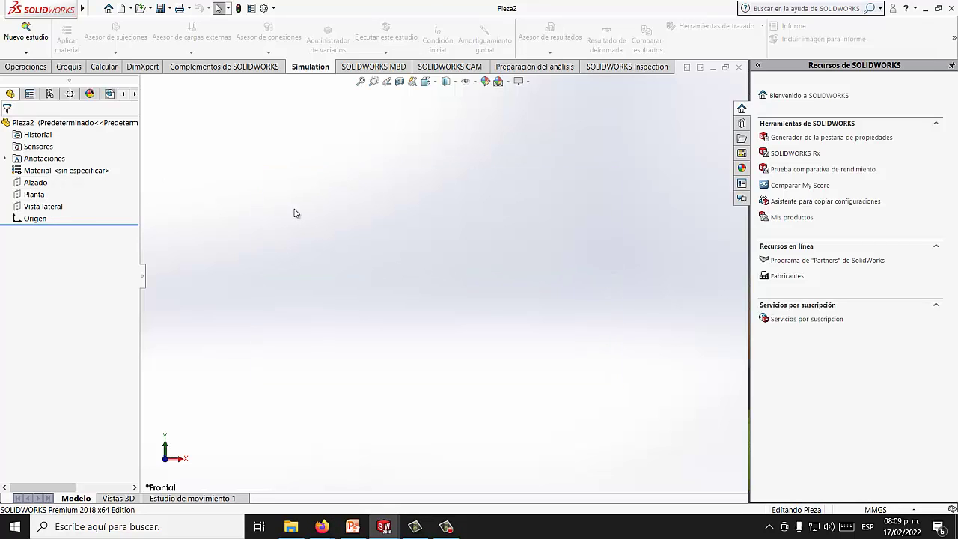
click(352, 528)
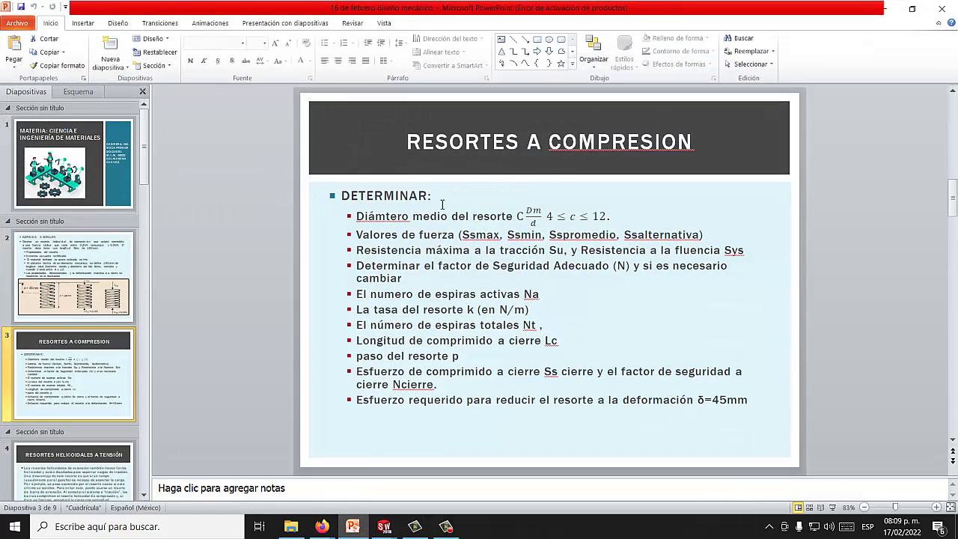
double_click(527, 211)
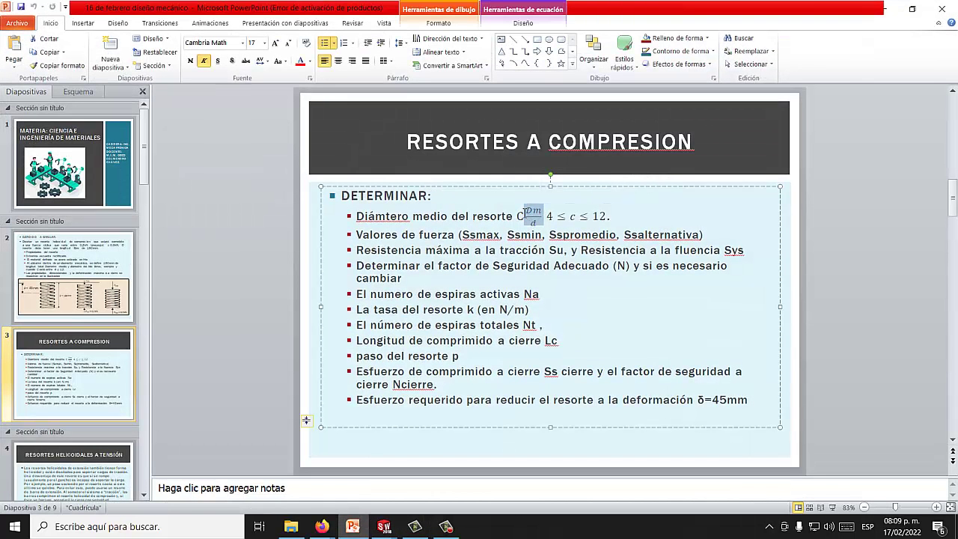
click(526, 212)
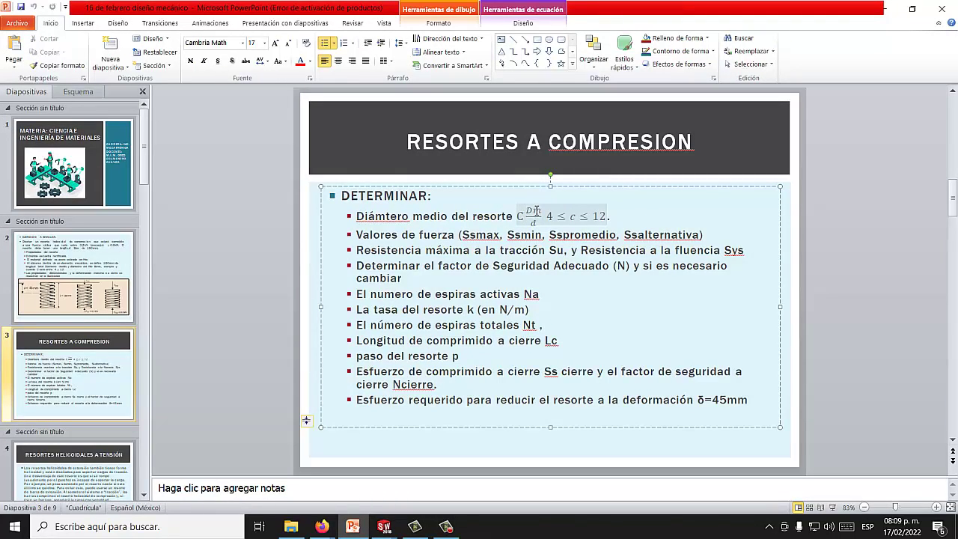
double_click(534, 225)
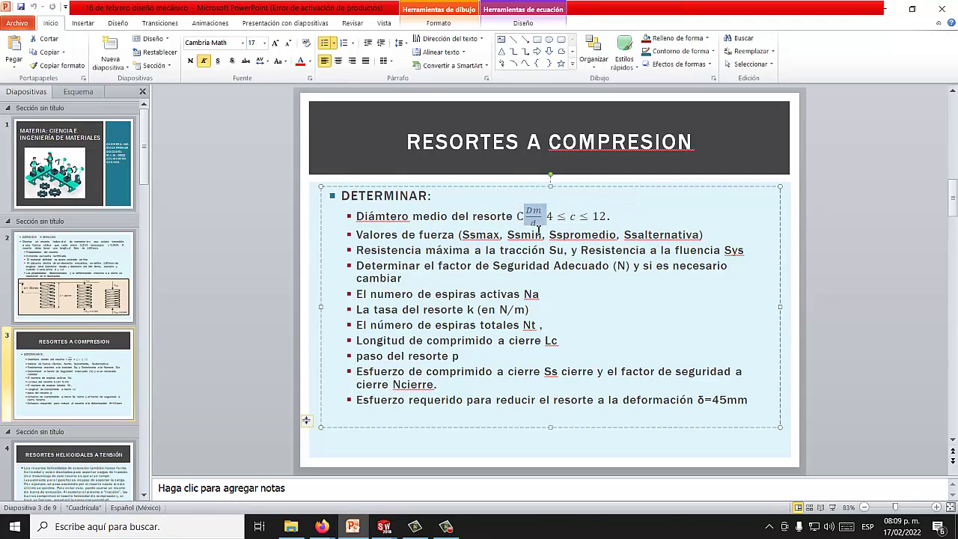
click(535, 226)
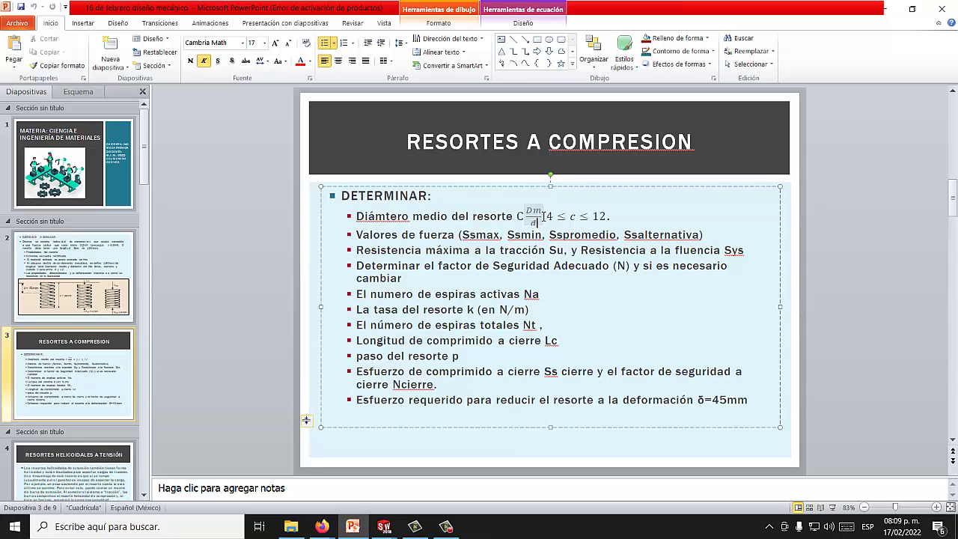
Switch to SOLIDWORKS and sketch a circle of about 85 mm radius centred on the origin on the Planta plane.
click(384, 524)
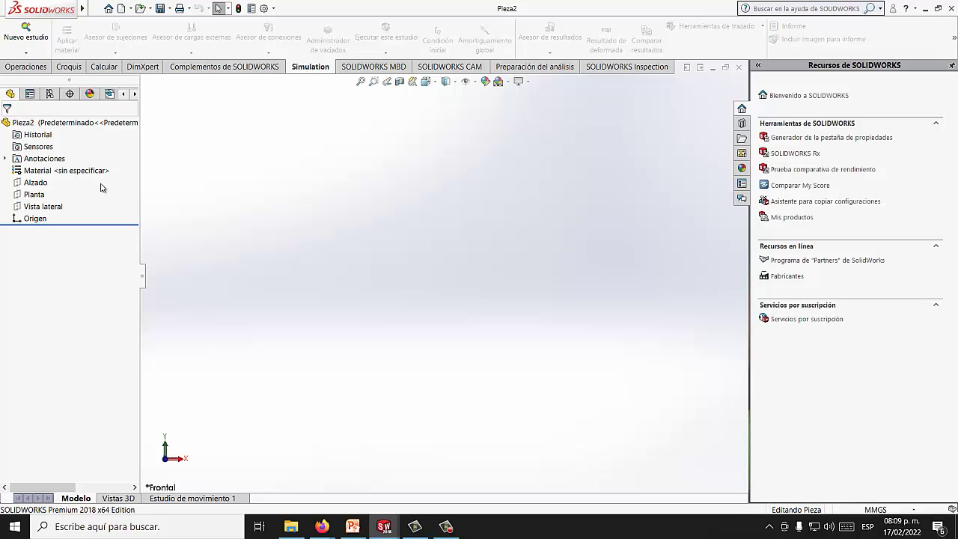
click(35, 196)
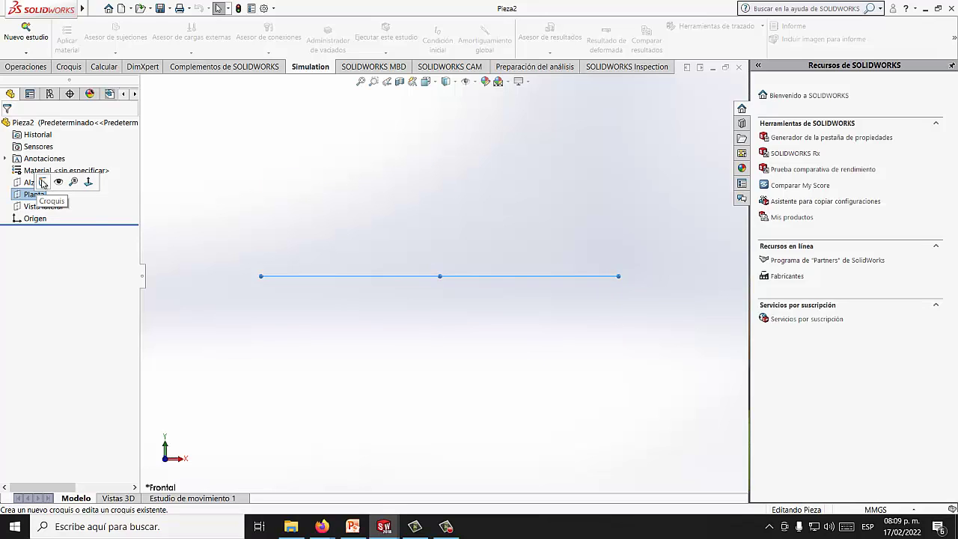
click(43, 182)
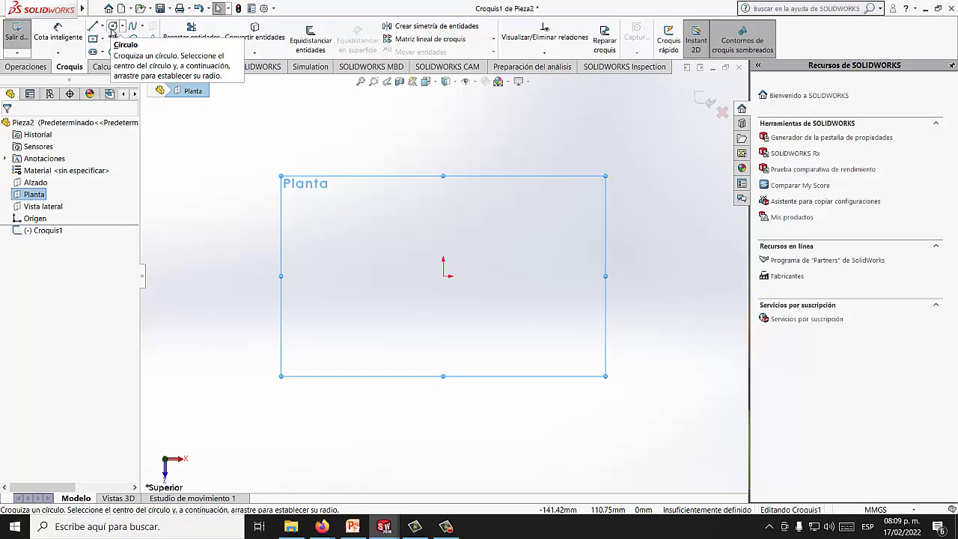
click(113, 27)
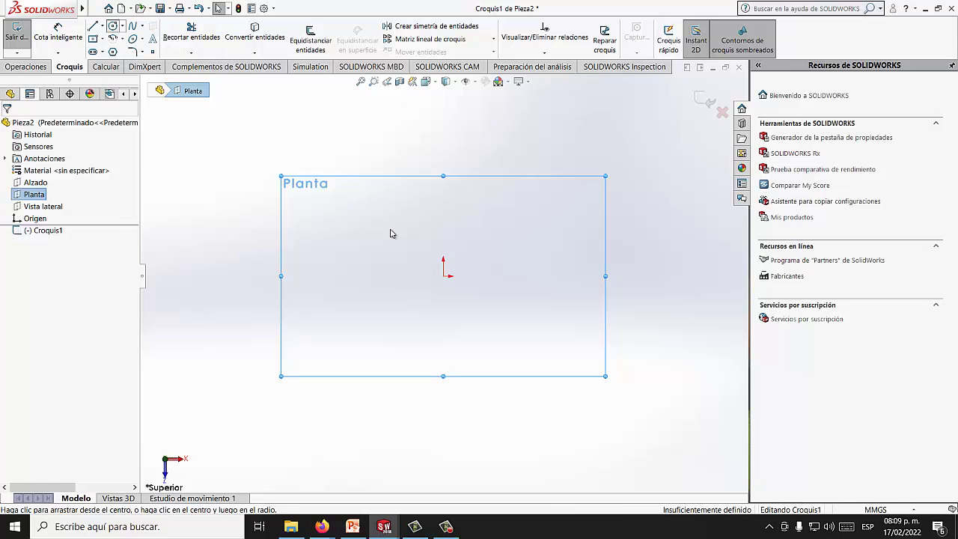
click(443, 275)
click(543, 163)
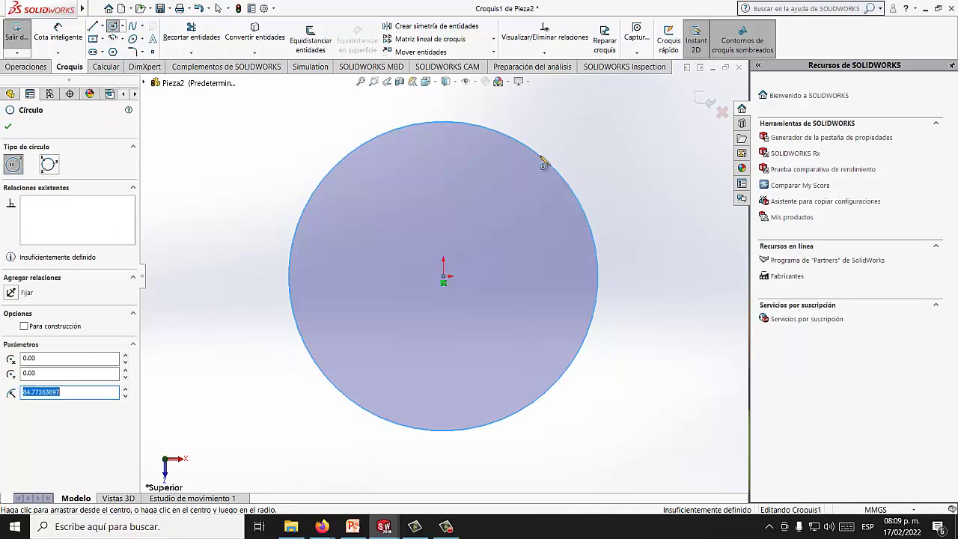
key(Escape)
Dimension the circle's diameter to 90 mm, exit the sketch and set the view to isometric.
click(58, 34)
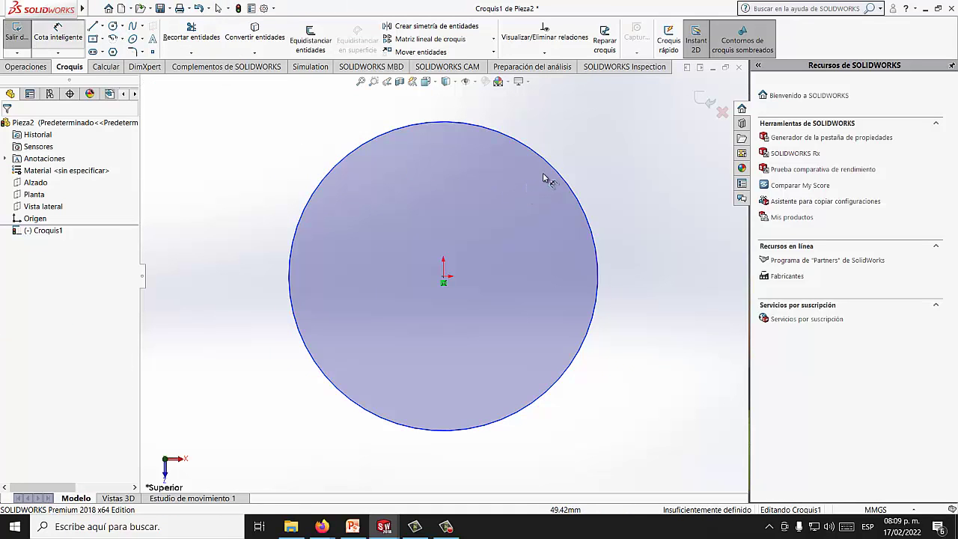
click(557, 172)
click(629, 252)
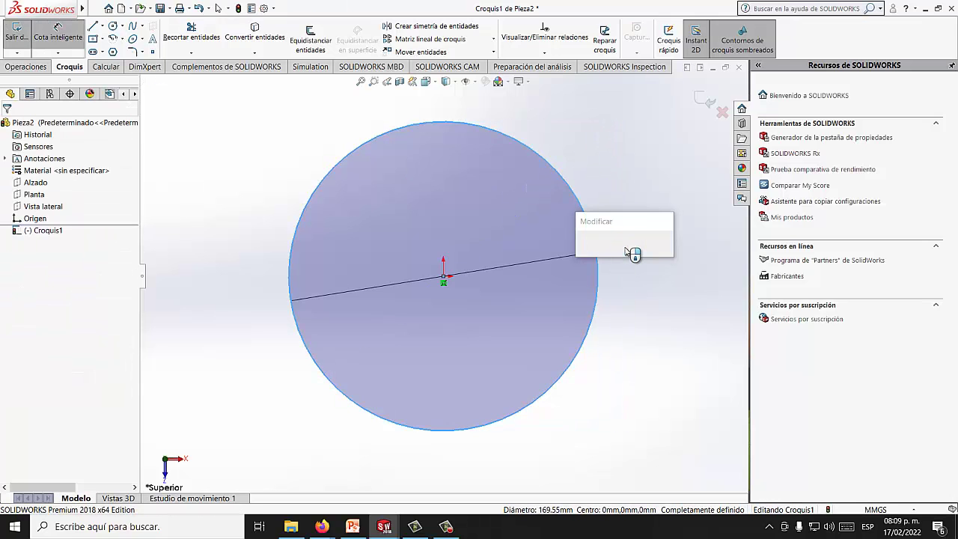
text(90mm)
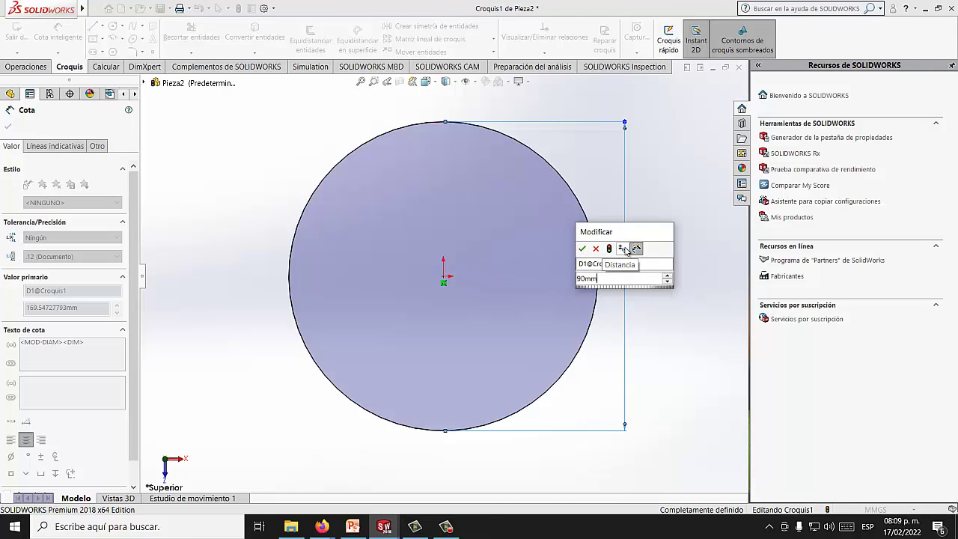
key(Return)
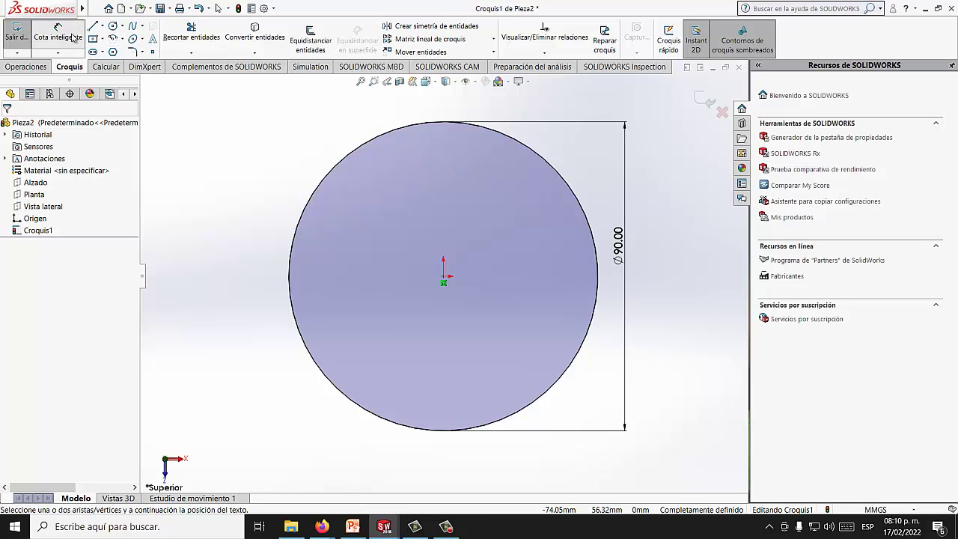
click(73, 37)
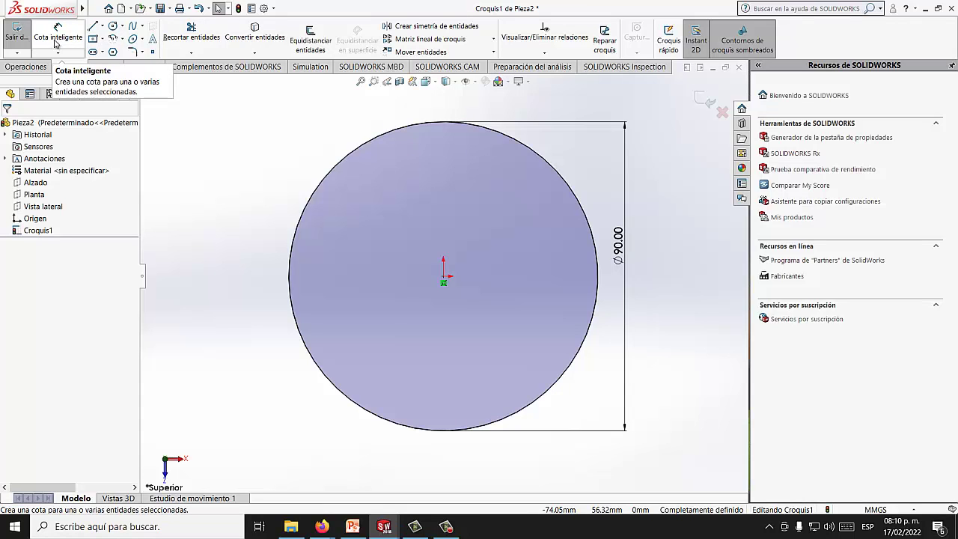
click(17, 35)
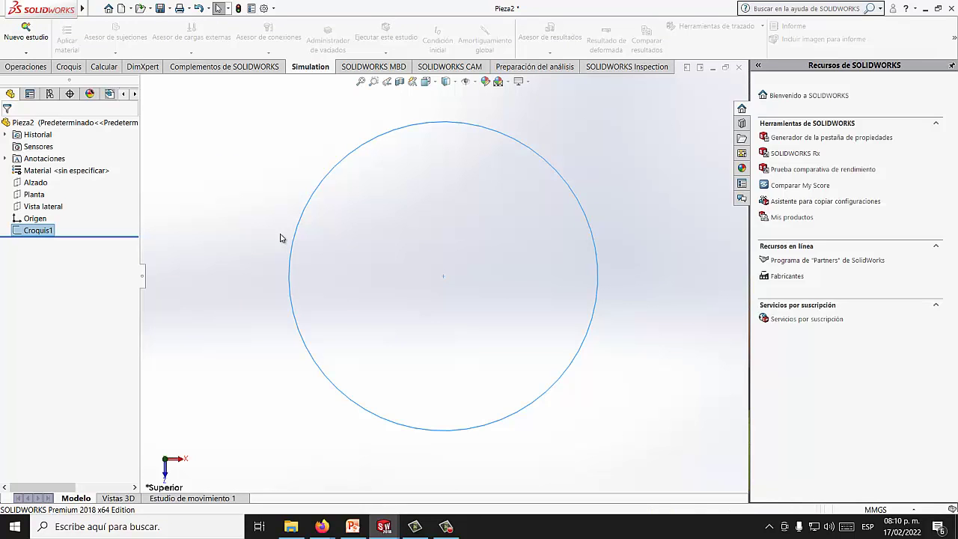
key(ctrl+7)
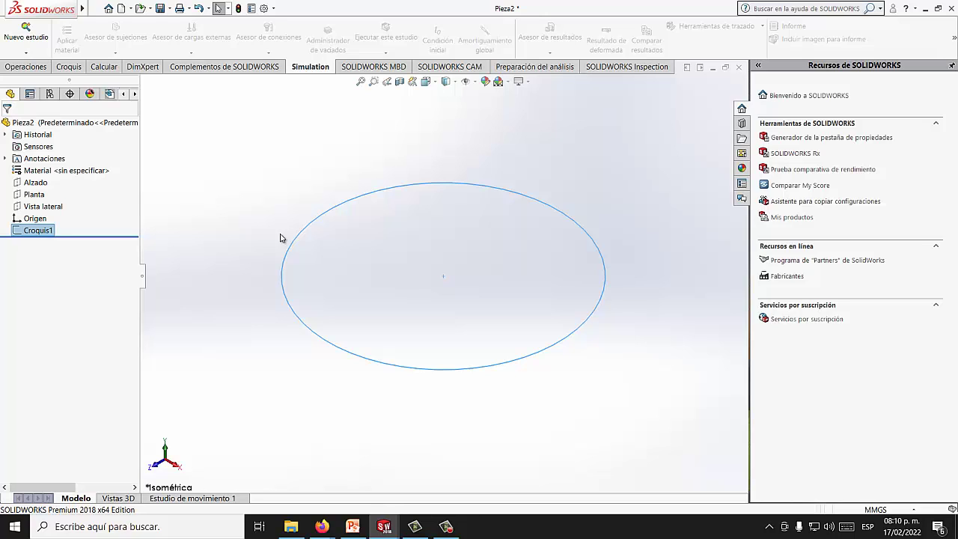
click(30, 66)
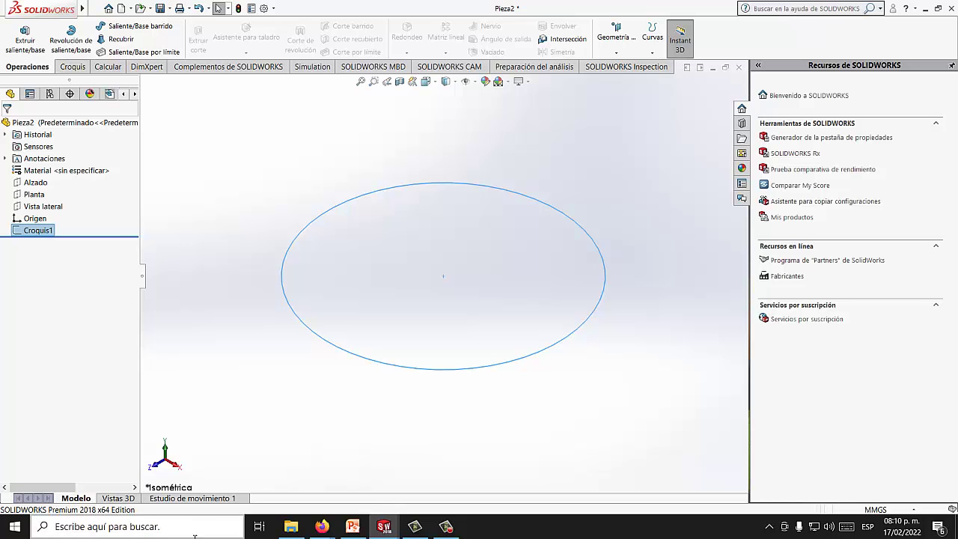
Switch to the Google Meet call in Firefox and start a new Jamboard whiteboard.
click(321, 526)
click(284, 491)
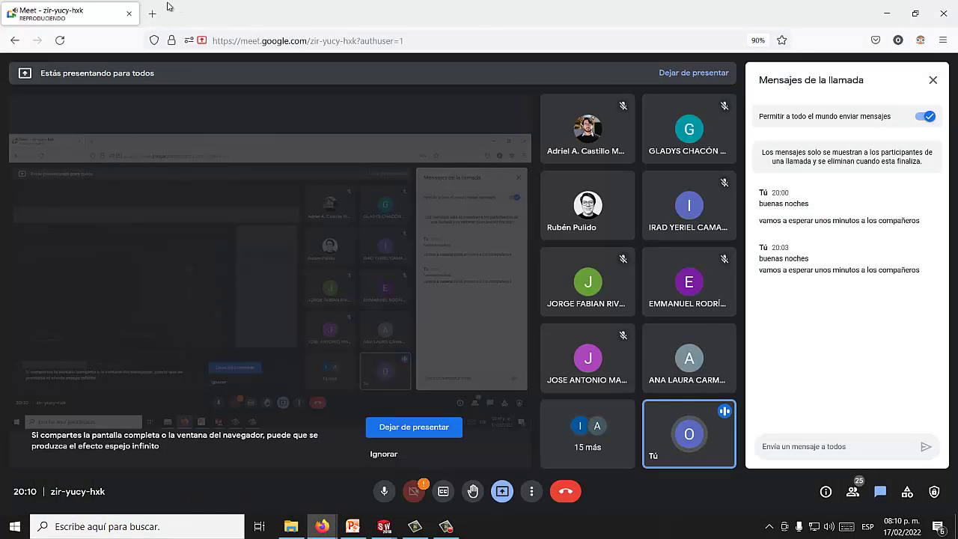
key(ctrl+t)
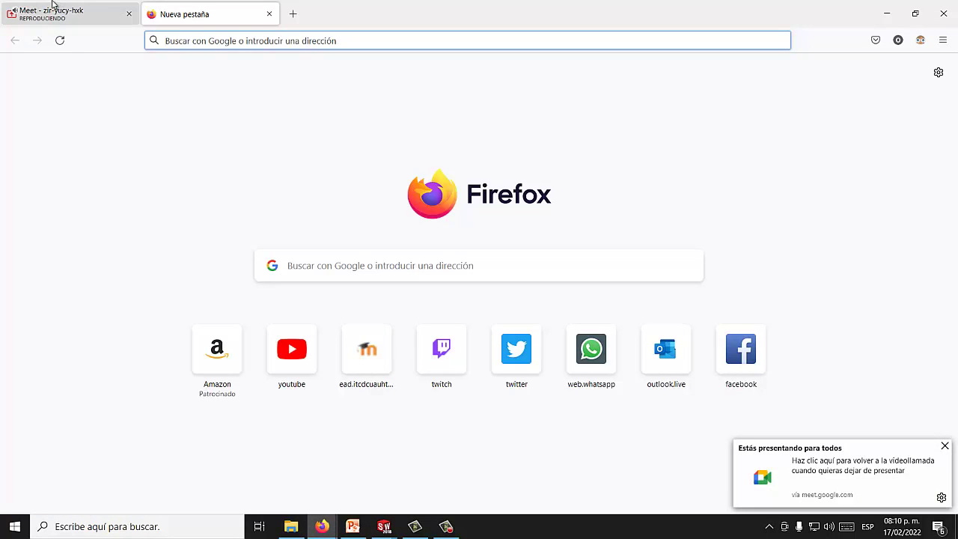
click(54, 10)
click(906, 491)
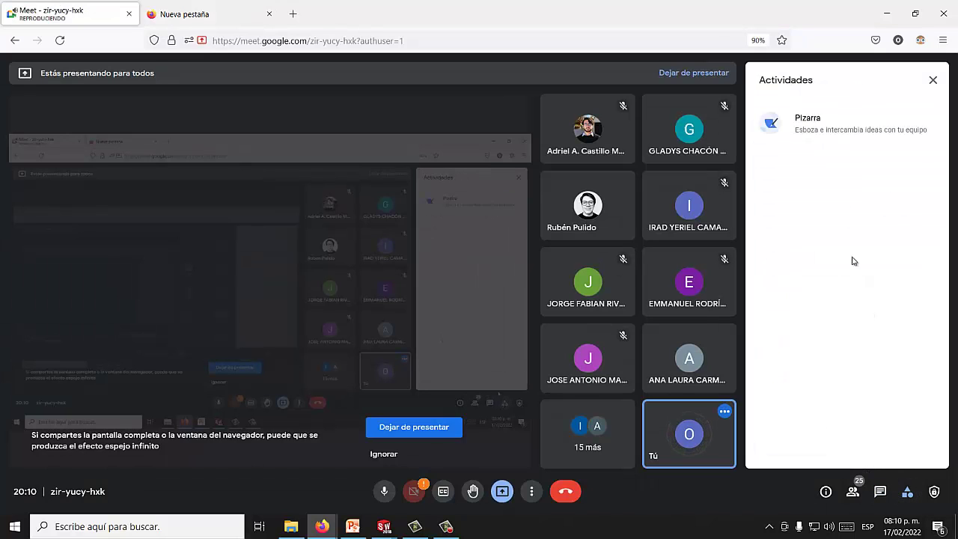
click(806, 124)
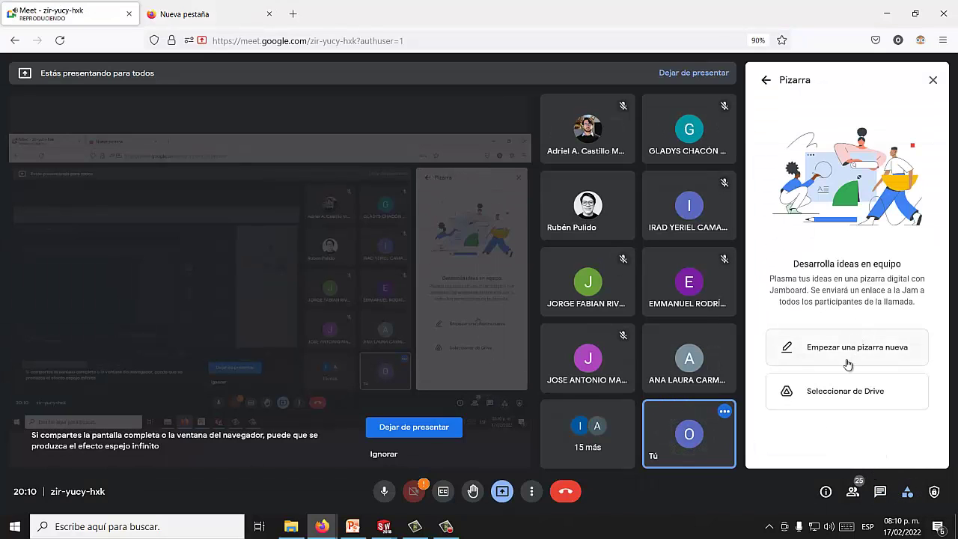
click(835, 352)
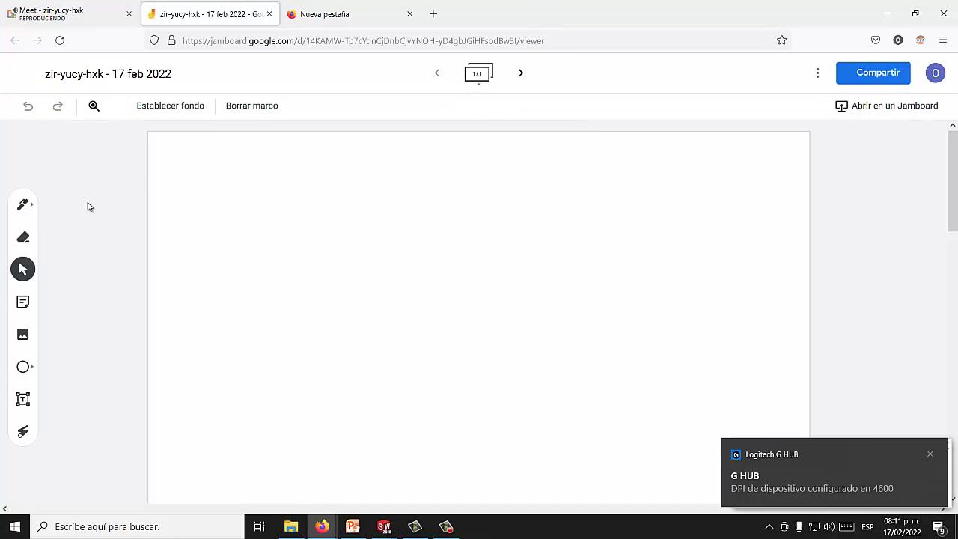
Handwrite C = 10, Dm = 90 mm and d = 9 mm with the pen in the upper-left area of the whiteboard.
click(23, 204)
mouse_move(194, 155)
mouse_down()
mouse_move(196, 175)
mouse_move(217, 162)
mouse_up()
drag(209, 171, 241, 170)
mouse_move(237, 160)
mouse_down()
mouse_move(193, 200)
mouse_move(237, 189)
mouse_up()
mouse_move(225, 196)
mouse_down()
mouse_move(257, 199)
mouse_move(267, 187)
mouse_move(217, 225)
mouse_up()
drag(216, 218, 218, 225)
mouse_move(223, 225)
mouse_down()
mouse_move(282, 221)
mouse_move(284, 197)
mouse_move(295, 196)
mouse_up()
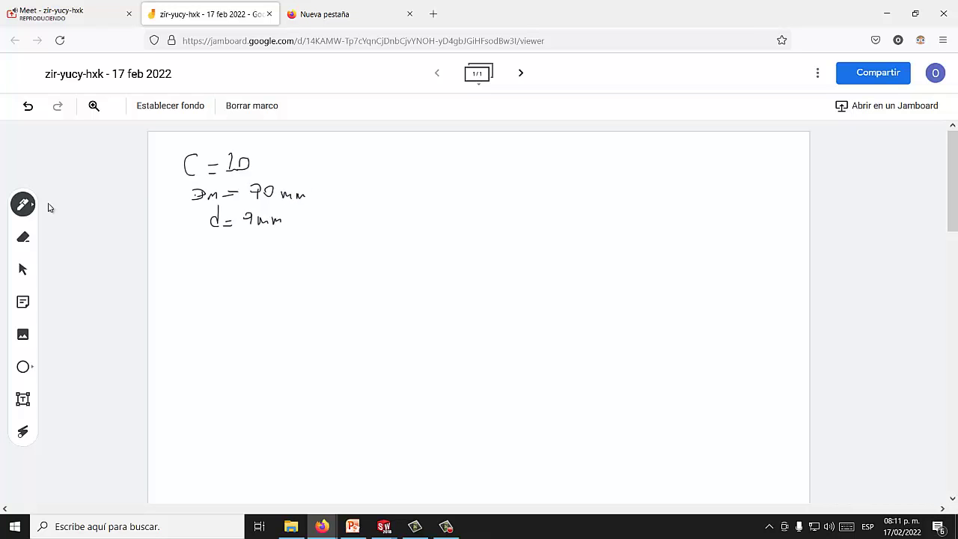
Erase and redraw the letter D of Dm, and label the block of values a).
click(22, 236)
mouse_move(192, 195)
mouse_down()
mouse_move(202, 195)
mouse_move(183, 196)
mouse_move(199, 190)
mouse_move(190, 197)
mouse_up()
click(23, 205)
mouse_move(166, 144)
mouse_down()
mouse_move(155, 149)
mouse_move(166, 141)
mouse_move(169, 153)
mouse_up()
Handwrite item g) with Na = 4.54 ≈ 5 below the first block of values.
drag(178, 288, 184, 312)
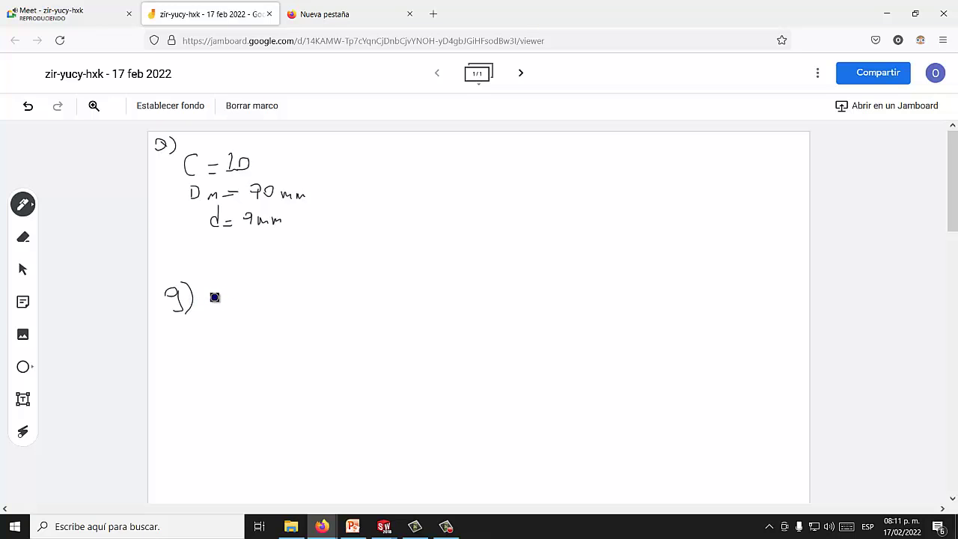
mouse_move(213, 305)
mouse_down()
mouse_move(227, 291)
mouse_move(240, 305)
mouse_move(316, 291)
mouse_move(312, 304)
mouse_up()
click(268, 303)
Switch to PowerPoint and check the spring's end type in the exercise statement on slide 2.
click(352, 526)
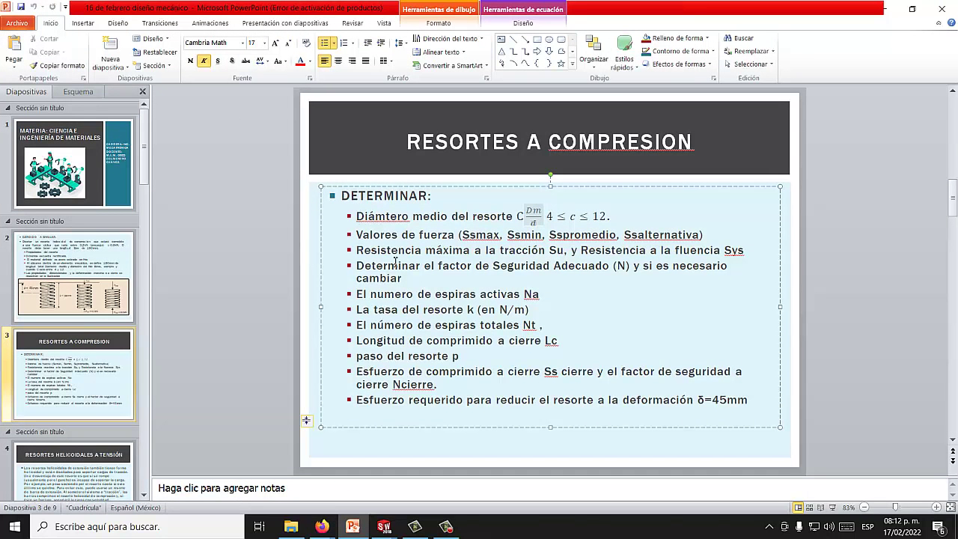
click(50, 362)
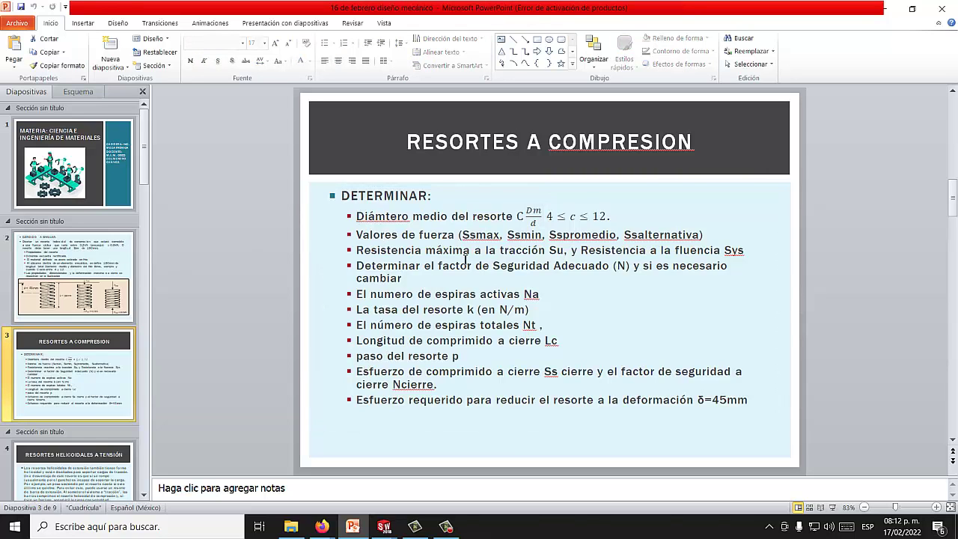
click(87, 460)
click(62, 392)
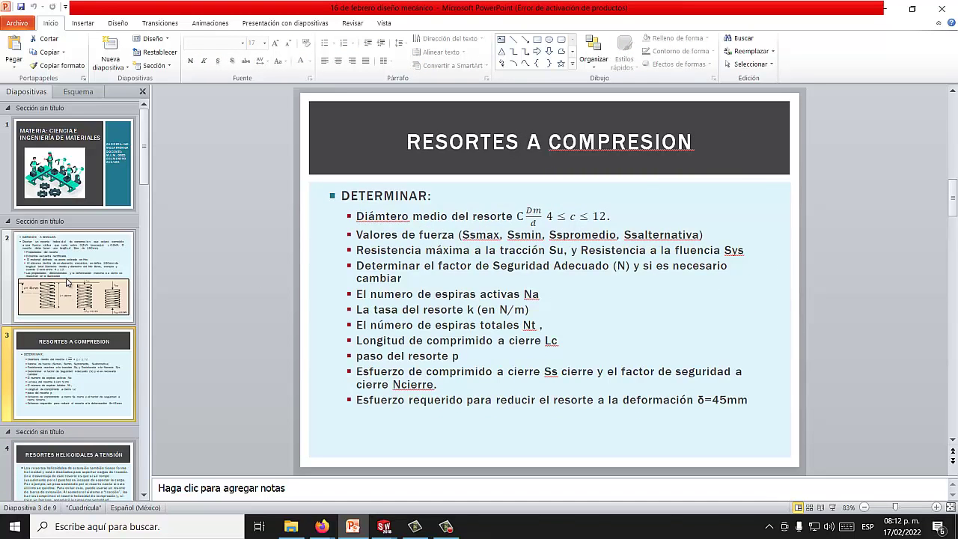
click(69, 292)
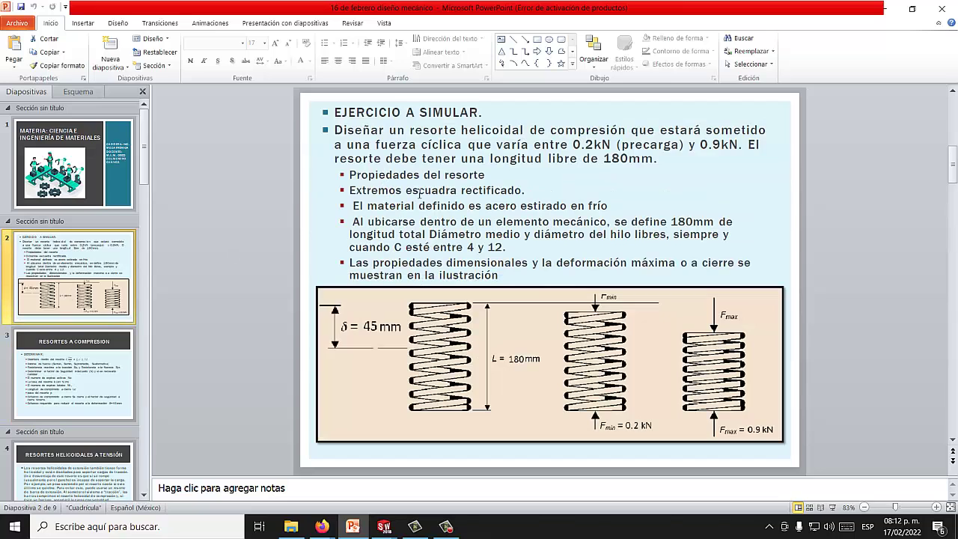
drag(411, 190, 523, 191)
click(487, 193)
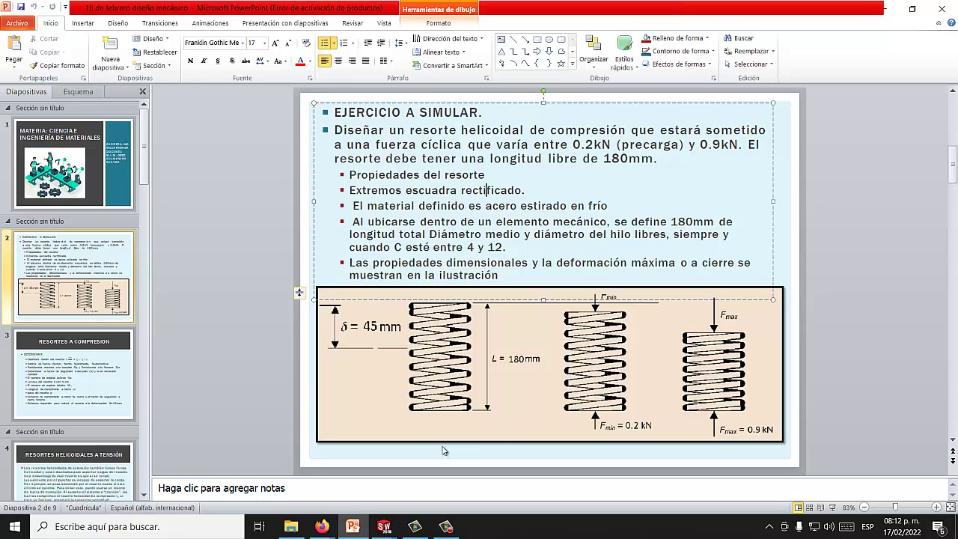
Return to the Jamboard in Firefox and handwrite Nt = 7 and P = 32.4 mm under the Na line.
click(325, 527)
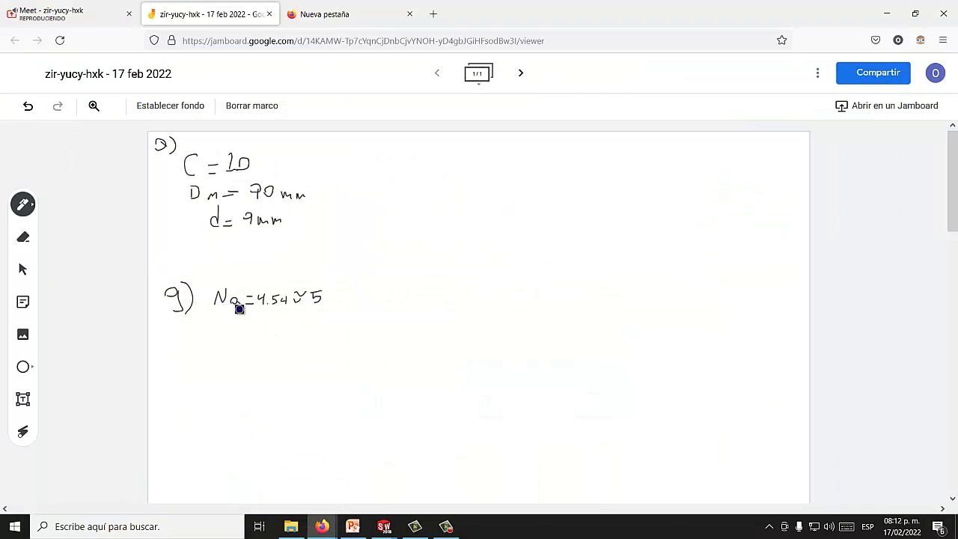
mouse_move(217, 337)
mouse_down()
mouse_move(229, 323)
mouse_move(244, 340)
mouse_up()
drag(235, 335, 244, 334)
mouse_move(246, 332)
mouse_down()
mouse_move(274, 322)
mouse_move(271, 336)
mouse_up()
drag(230, 353, 231, 368)
drag(230, 354, 261, 365)
mouse_move(273, 355)
mouse_down()
mouse_move(282, 367)
mouse_move(312, 356)
mouse_move(341, 364)
mouse_up()
click(303, 365)
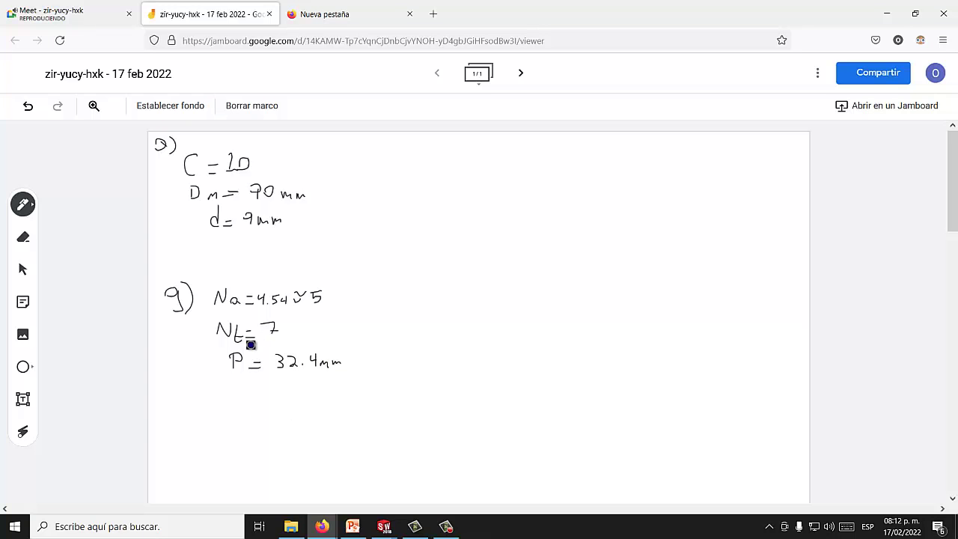
Switch to the Pieza2 part window in SOLIDWORKS.
mouse_move(381, 515)
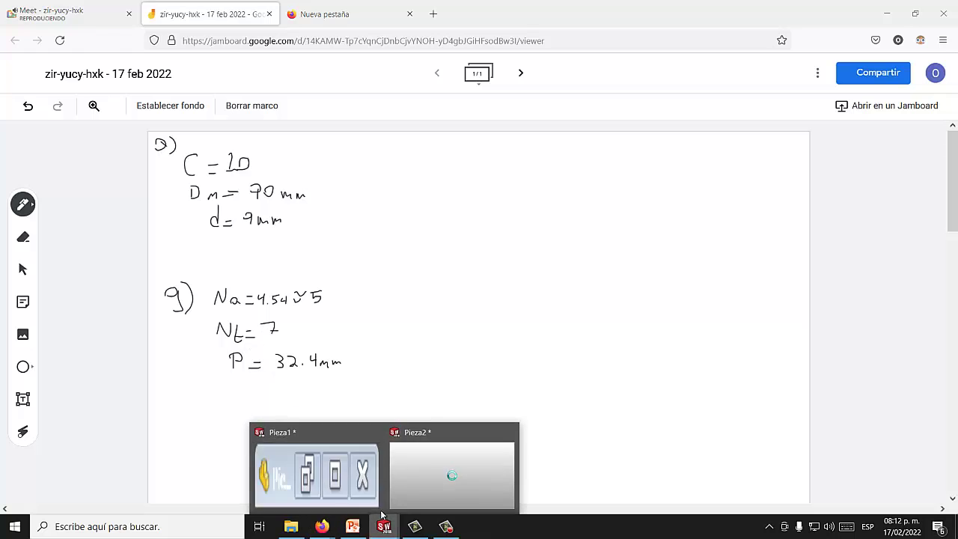
click(452, 475)
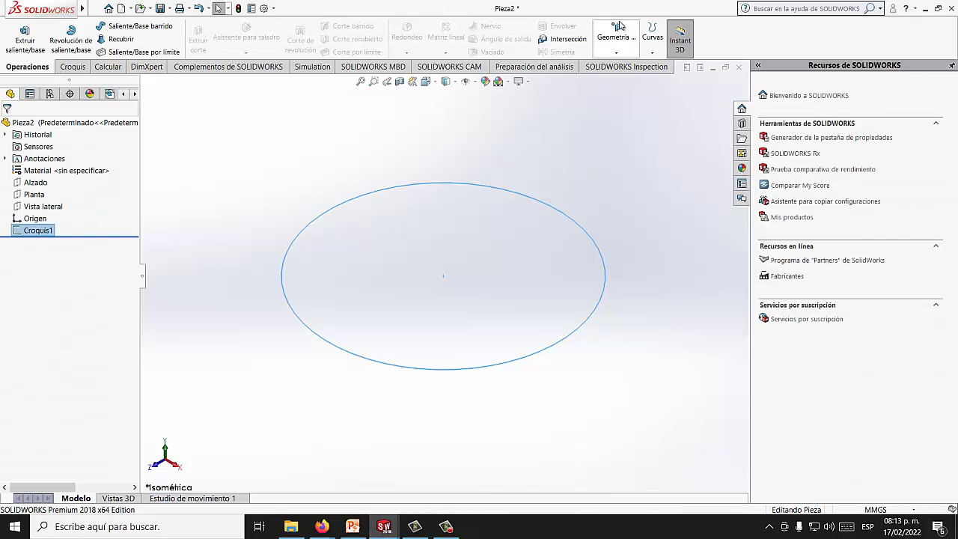
click(617, 50)
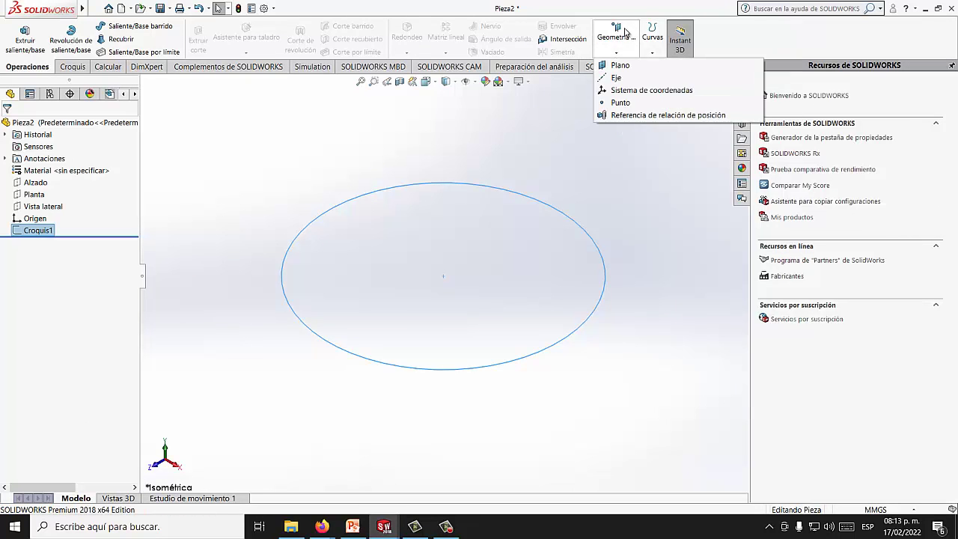
click(652, 38)
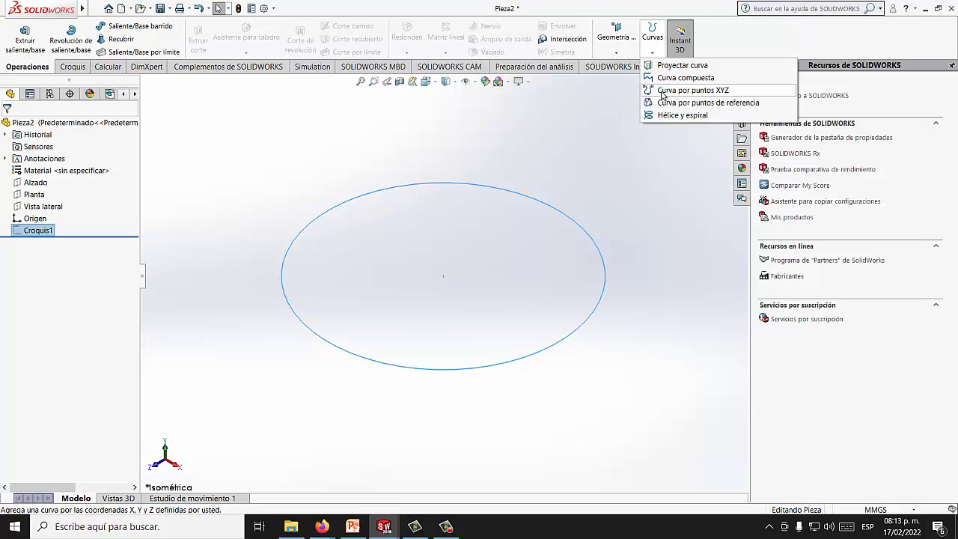
click(673, 116)
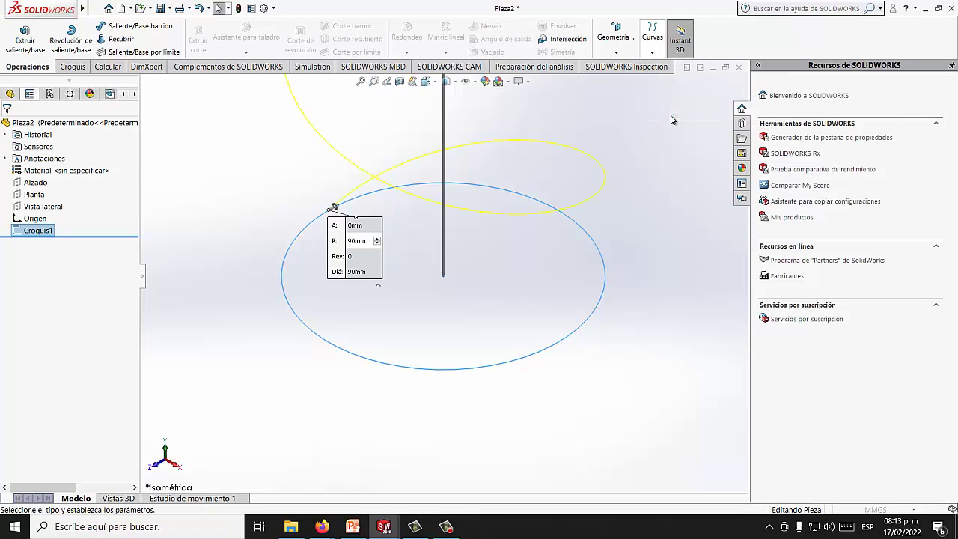
scroll(327, 184, up, 2)
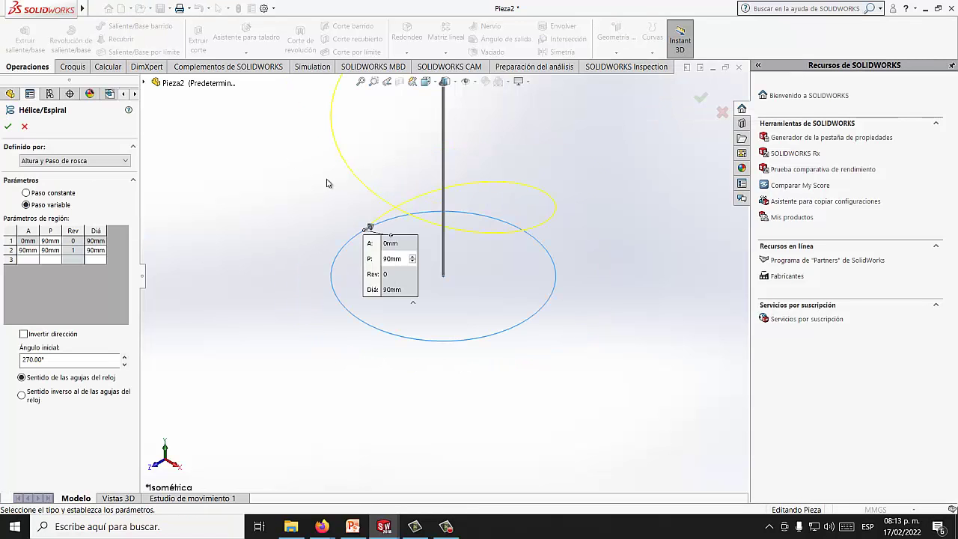
click(25, 127)
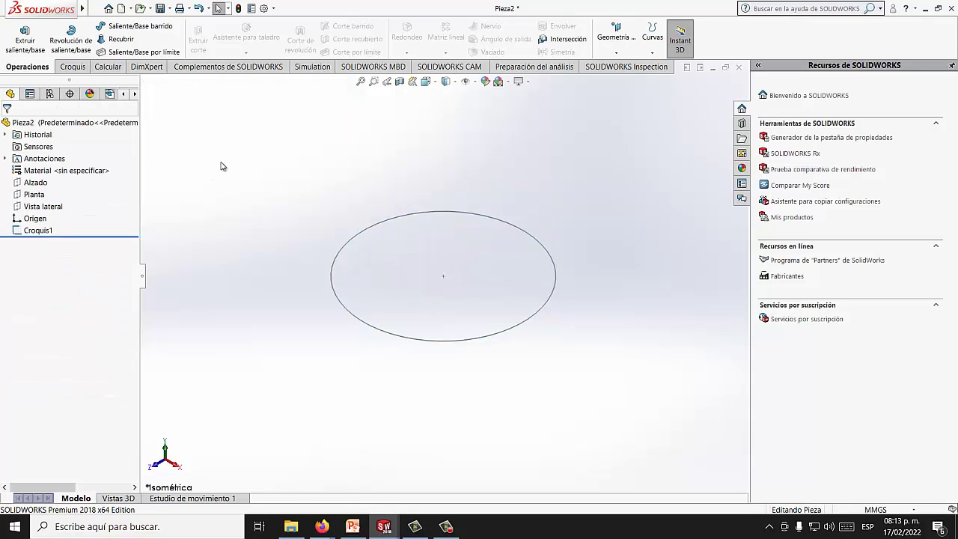
click(39, 230)
click(659, 49)
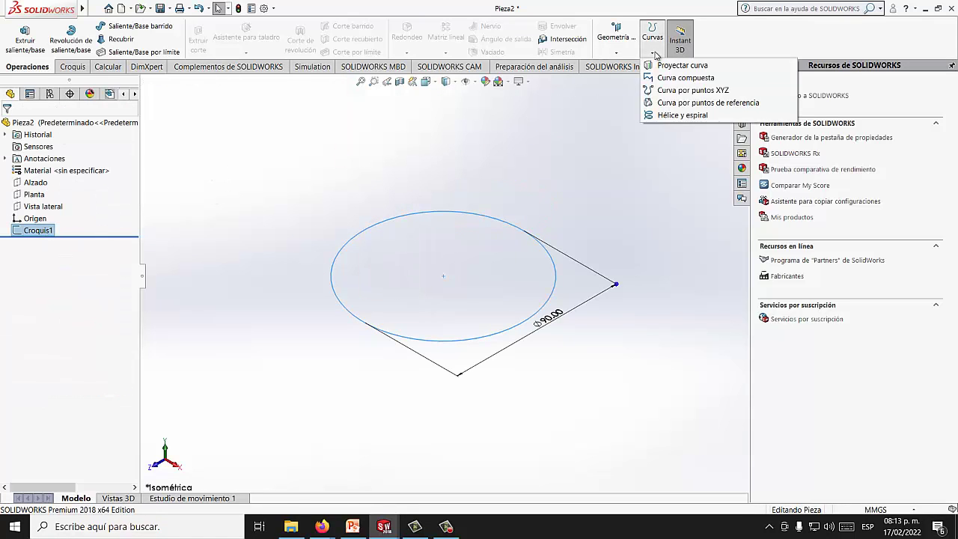
click(666, 115)
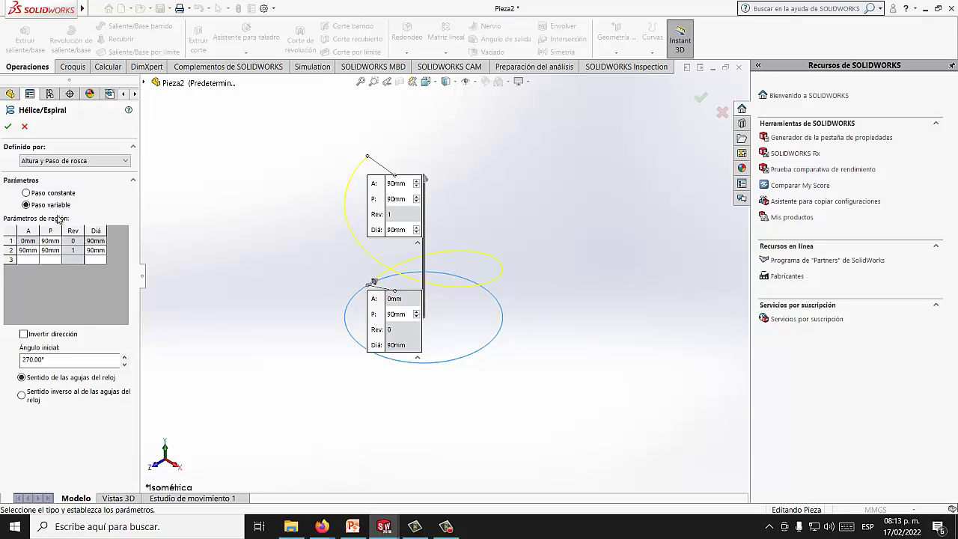
click(50, 241)
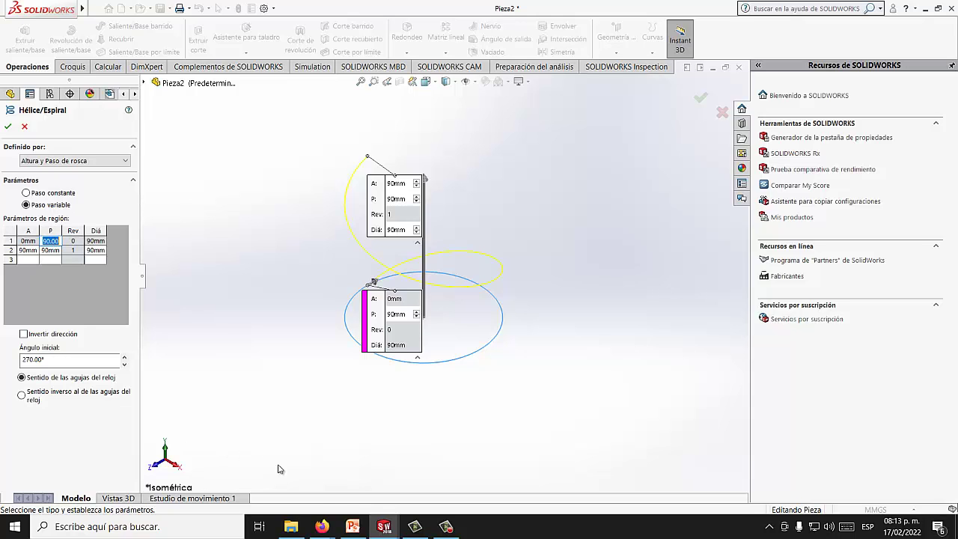
Switch to the Jamboard in Firefox and draw two equal circles stacked and touching, beside the handwritten values.
mouse_move(322, 526)
click(283, 494)
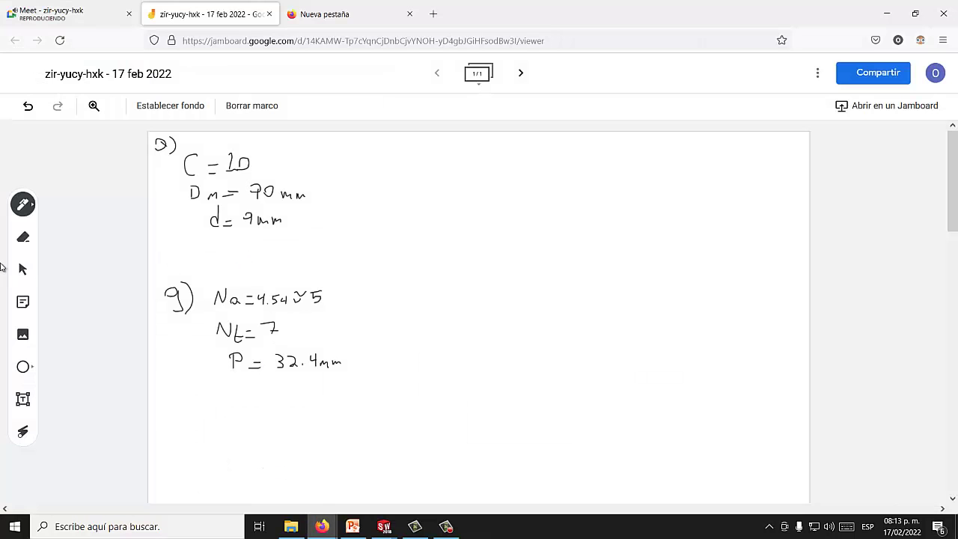
click(23, 366)
drag(481, 196, 539, 256)
drag(520, 222, 515, 259)
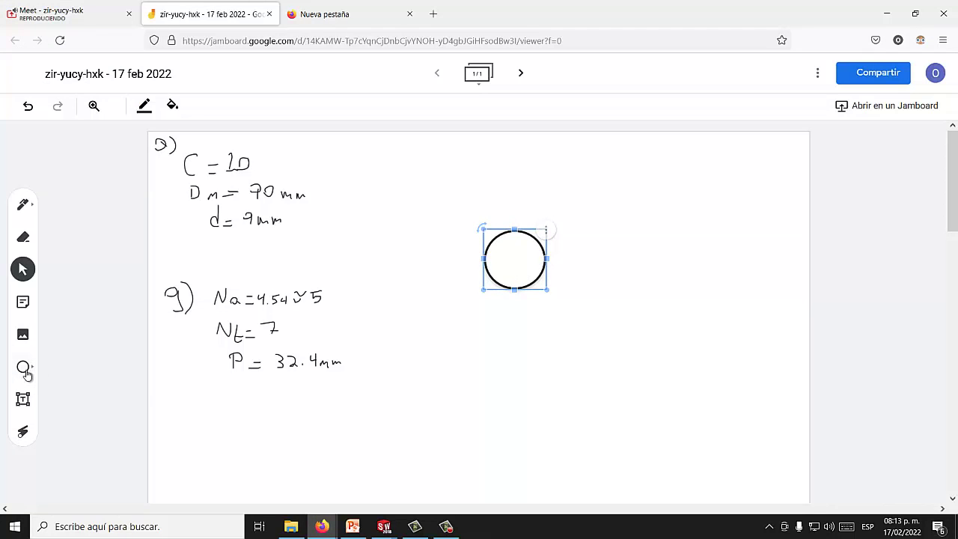
click(24, 366)
drag(496, 170, 524, 213)
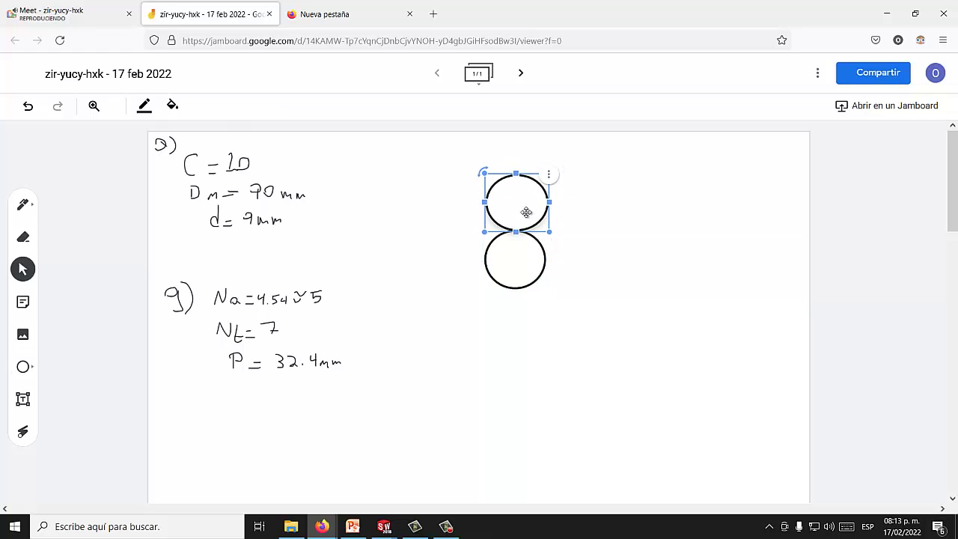
click(586, 220)
Check the chat messages of the Google Meet call and return to the Pieza2 part in SOLIDWORKS.
click(64, 13)
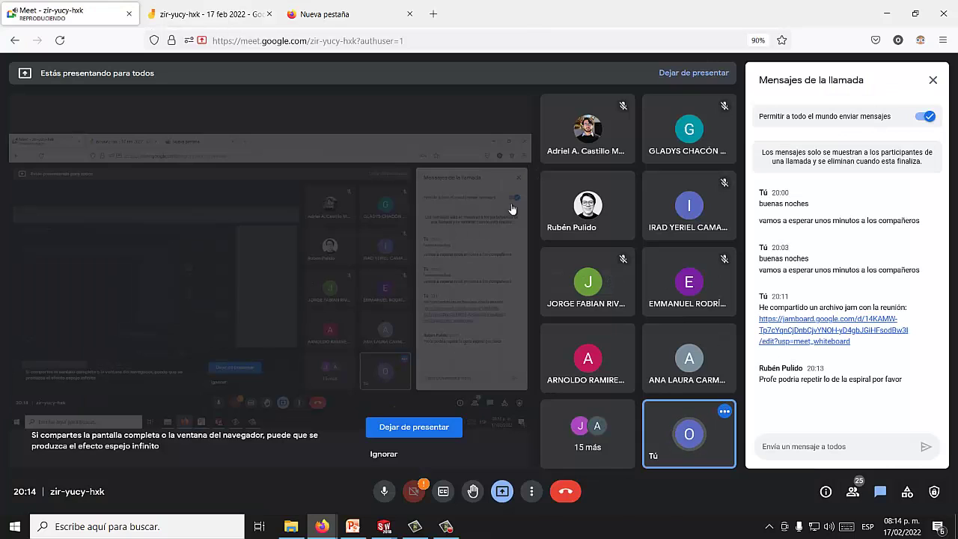
click(204, 13)
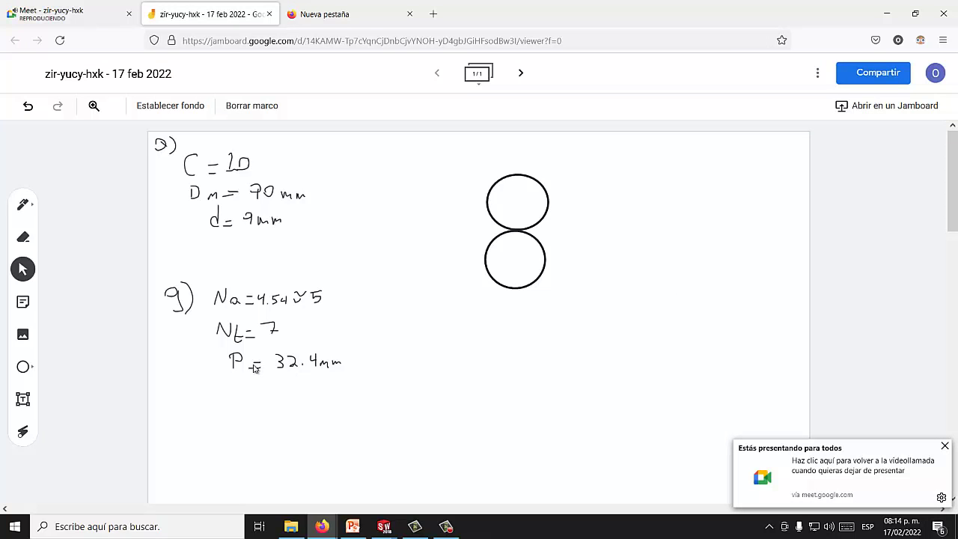
mouse_move(384, 526)
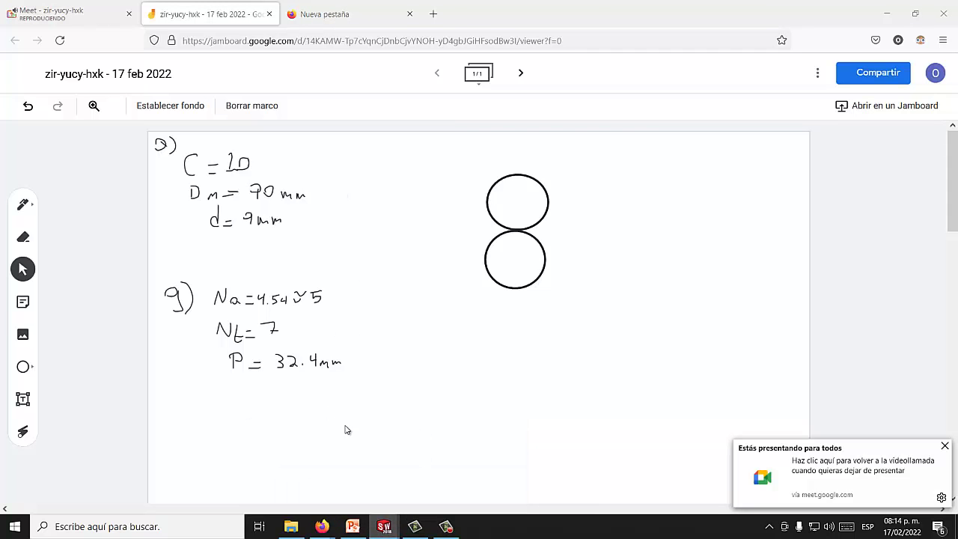
click(379, 527)
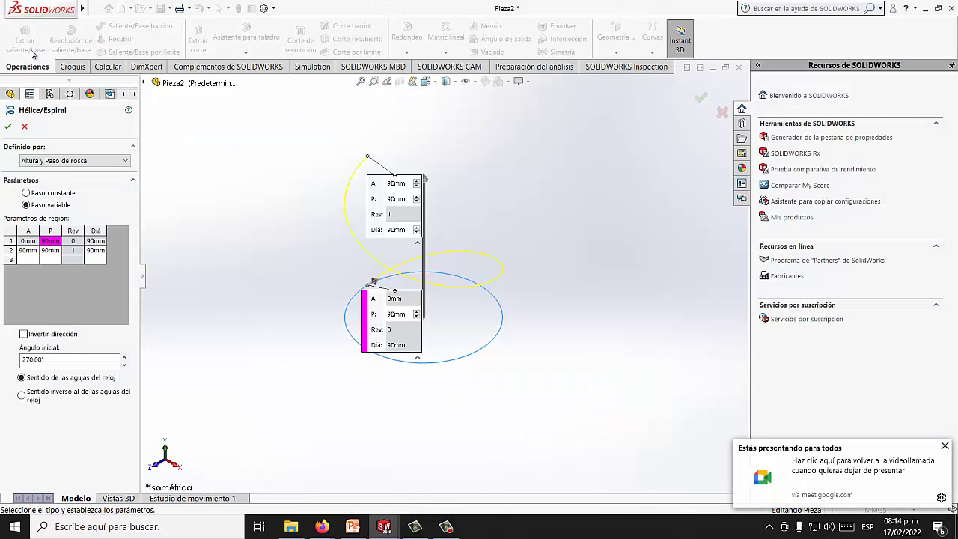
Discard the open helix and start a new Hélice/Espiral feature on the circle of Croquis1.
click(25, 127)
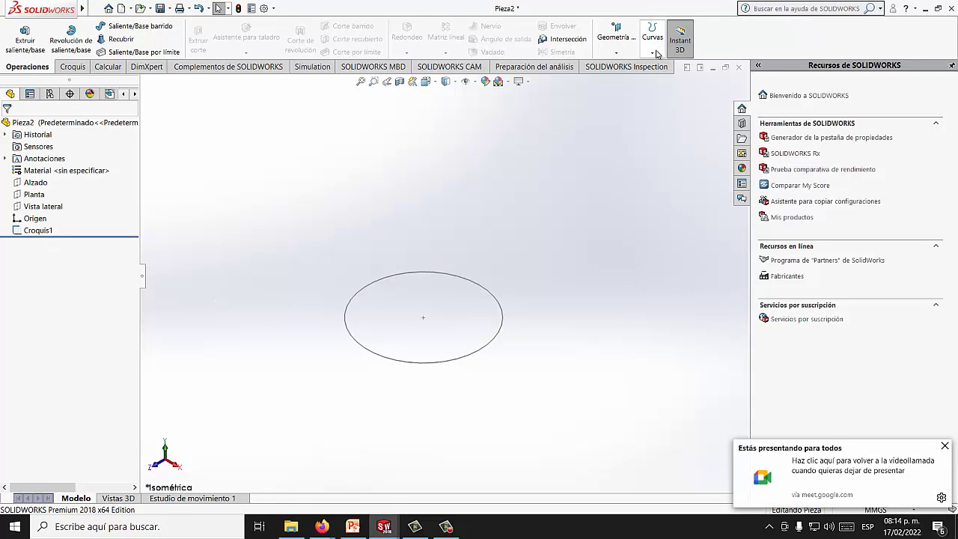
click(73, 67)
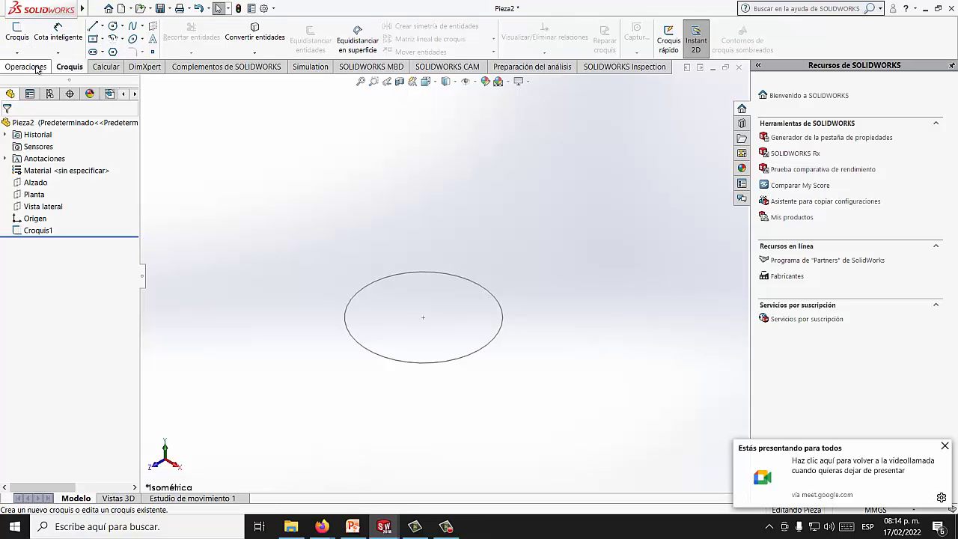
click(37, 67)
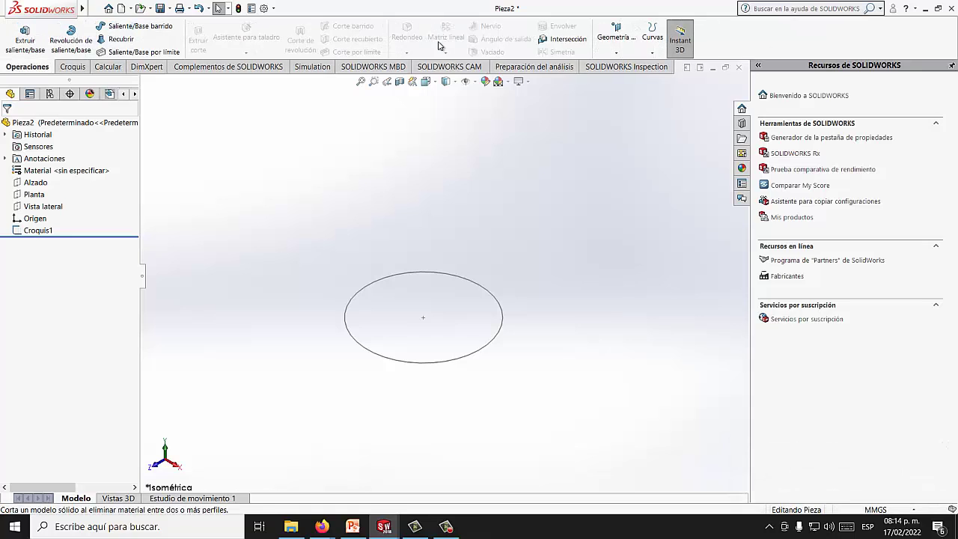
click(652, 45)
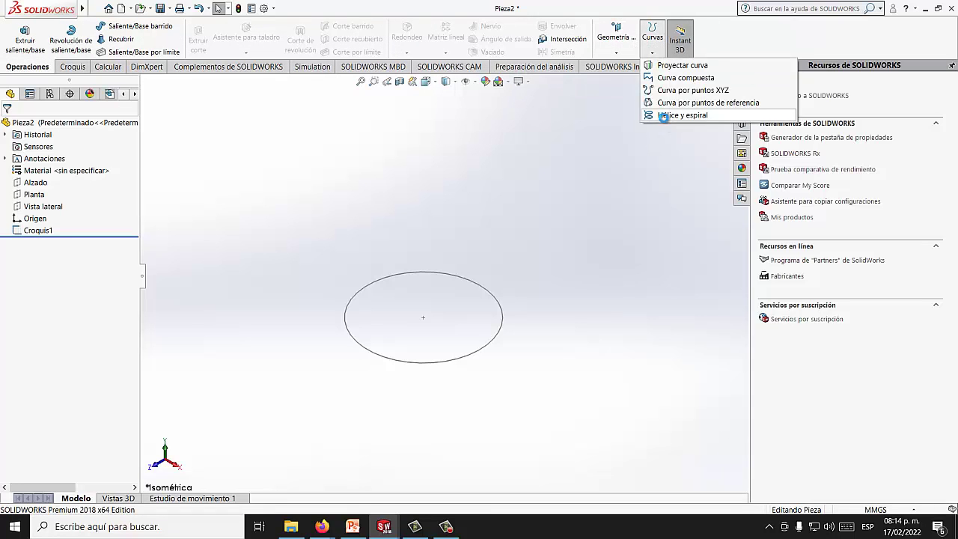
click(663, 117)
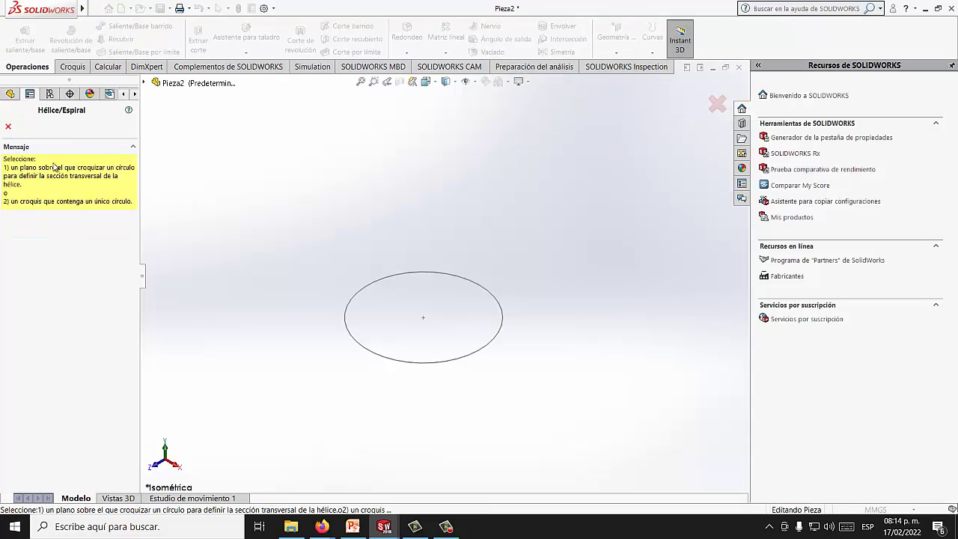
click(347, 314)
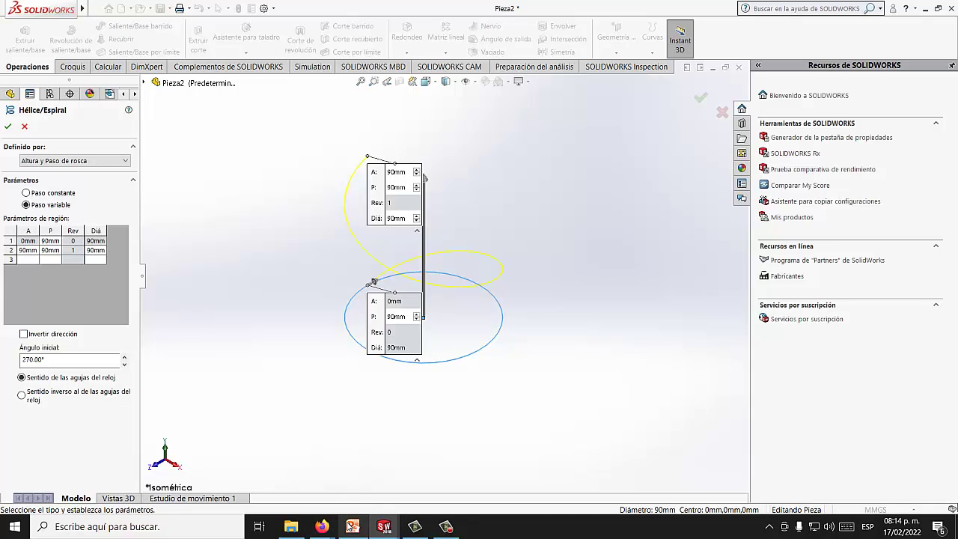
Check the spring exercise statement in PowerPoint and return to the Jamboard in Firefox.
click(350, 526)
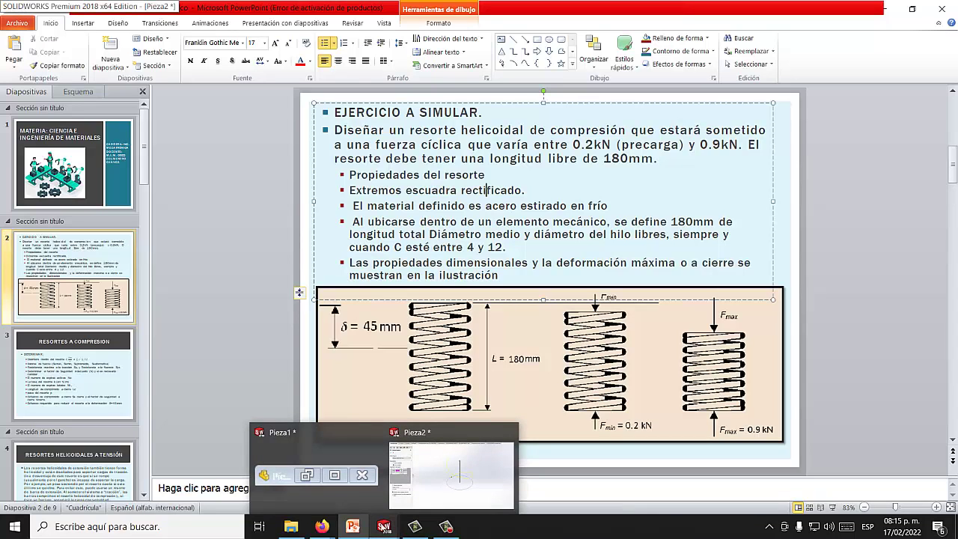
mouse_move(324, 530)
click(288, 484)
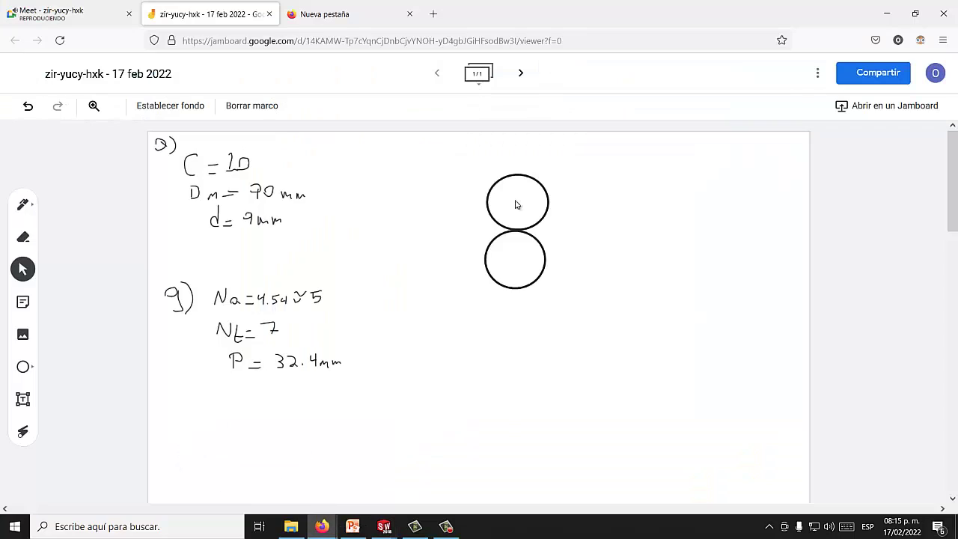
Move both circles lower on the Jamboard, beside the item g) values, keeping them stacked and touching.
drag(520, 266, 526, 370)
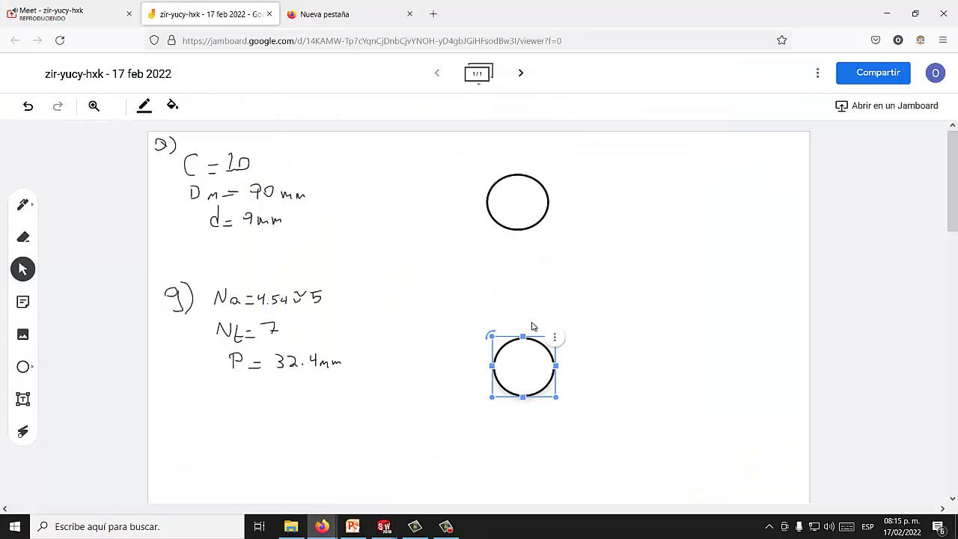
drag(522, 226, 527, 334)
click(606, 314)
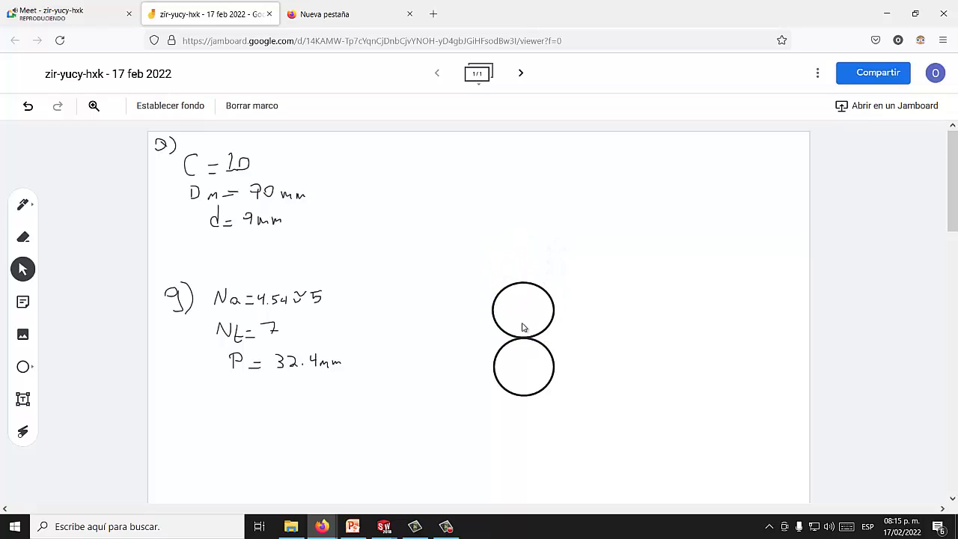
Mark the circles' centres with the pen, draw a dimension between them and label it 2r = d = 9 mm.
click(23, 204)
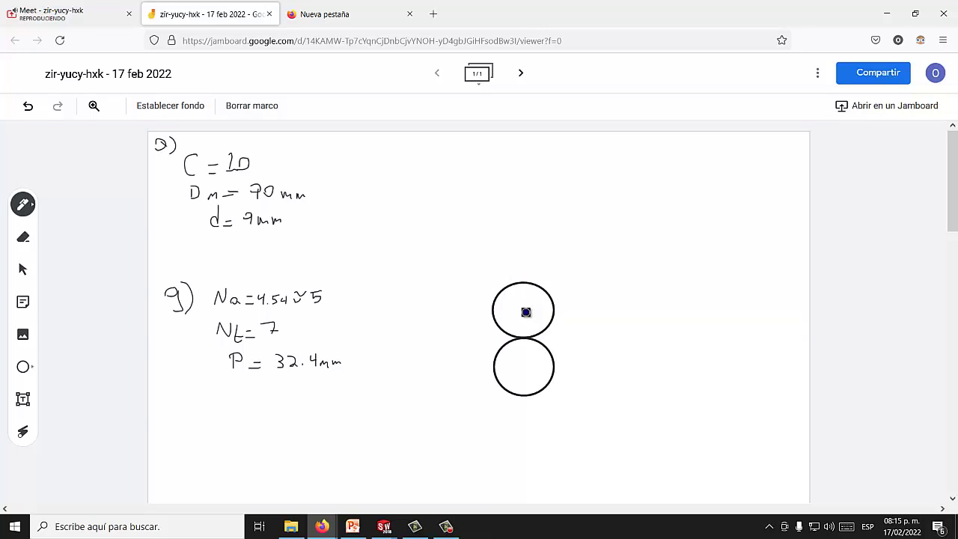
click(522, 308)
drag(523, 308, 570, 308)
drag(526, 367, 574, 368)
drag(569, 311, 569, 367)
mouse_move(585, 329)
mouse_down()
mouse_move(596, 346)
mouse_move(620, 337)
mouse_up()
mouse_move(611, 344)
mouse_down()
mouse_move(662, 343)
mouse_move(680, 330)
mouse_move(707, 345)
mouse_up()
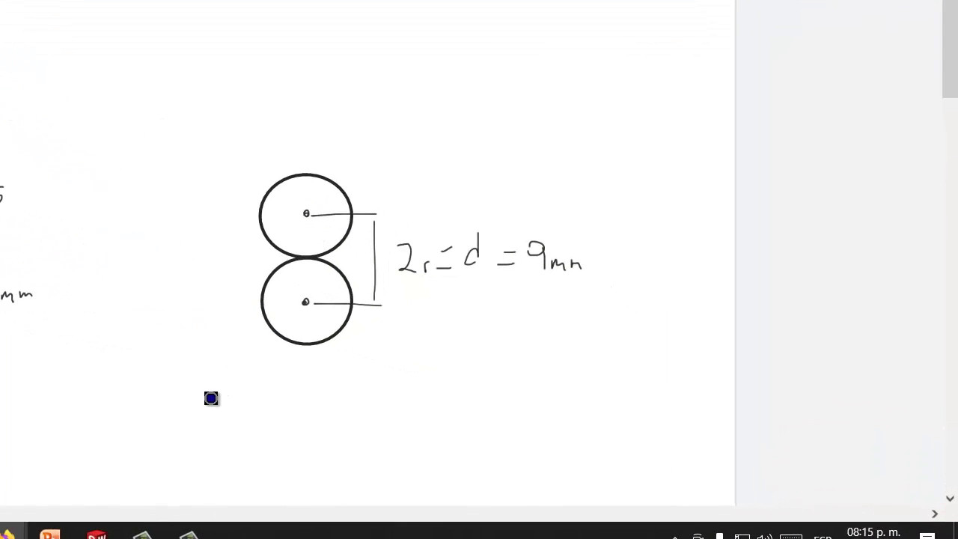
Switch to the Pieza2 window in SOLIDWORKS and define the helix by Altura y Paso de rosca.
mouse_move(98, 527)
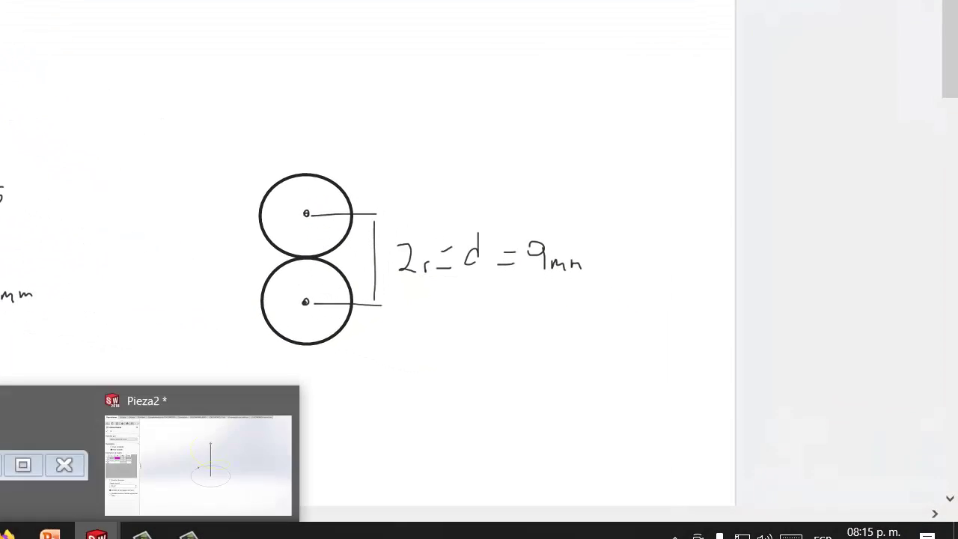
click(146, 481)
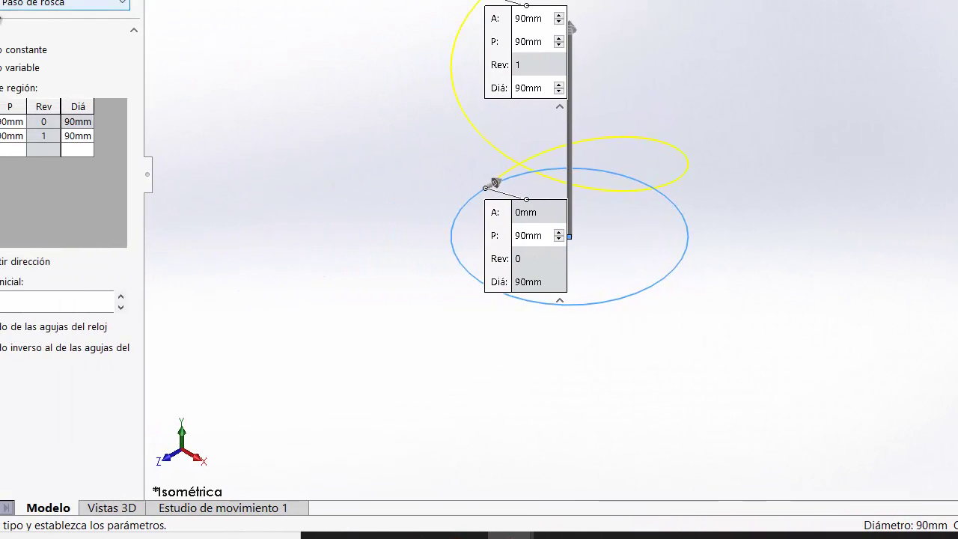
click(23, 4)
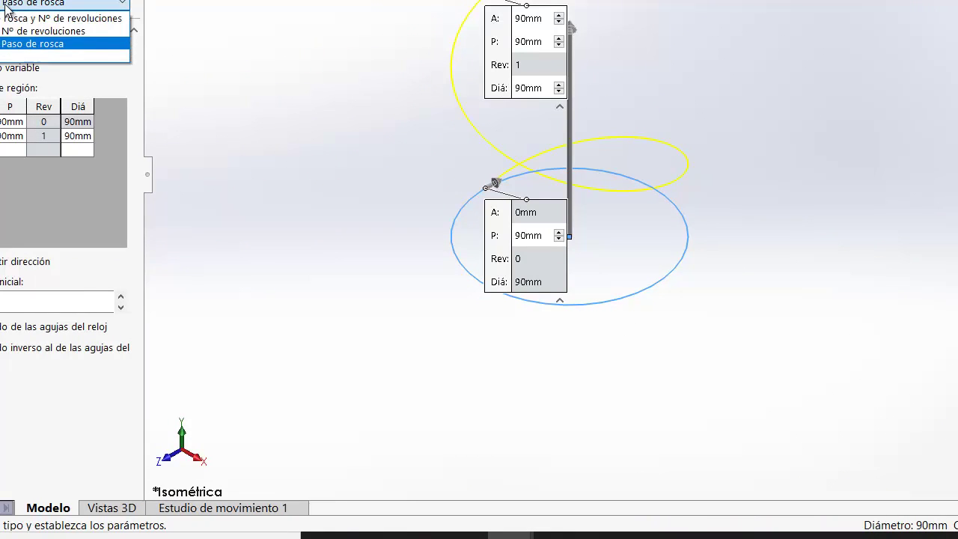
click(6, 46)
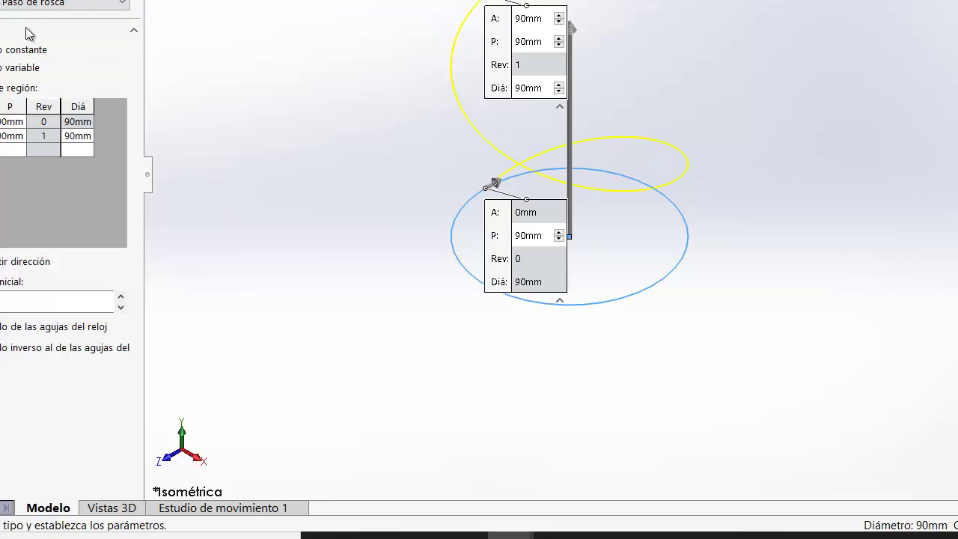
click(6, 4)
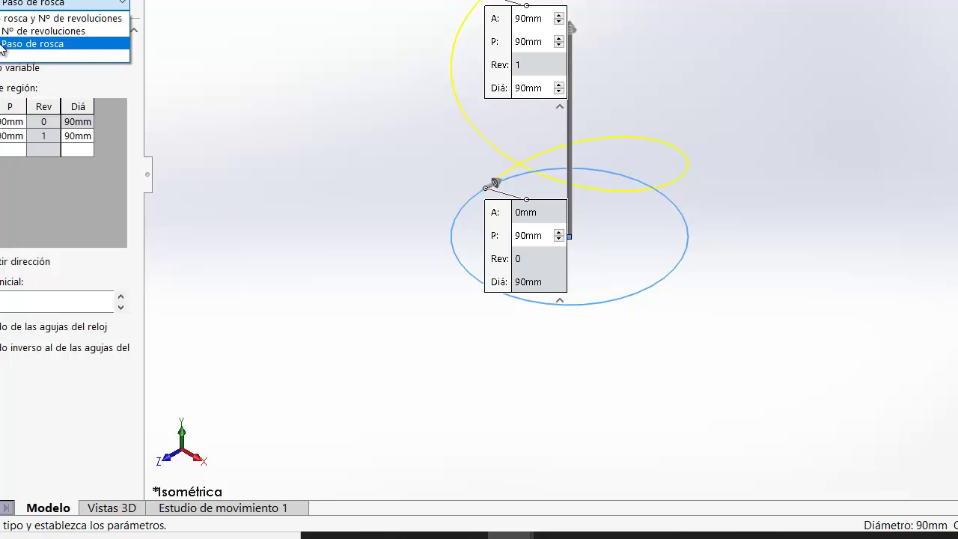
click(3, 45)
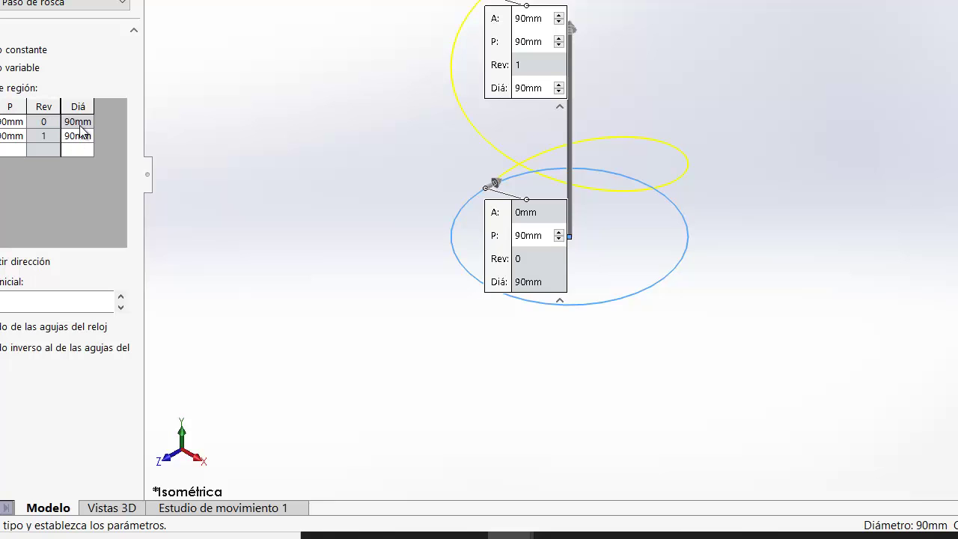
Set the pitch in the first row of the helix's region parameters to 9 mm.
click(11, 123)
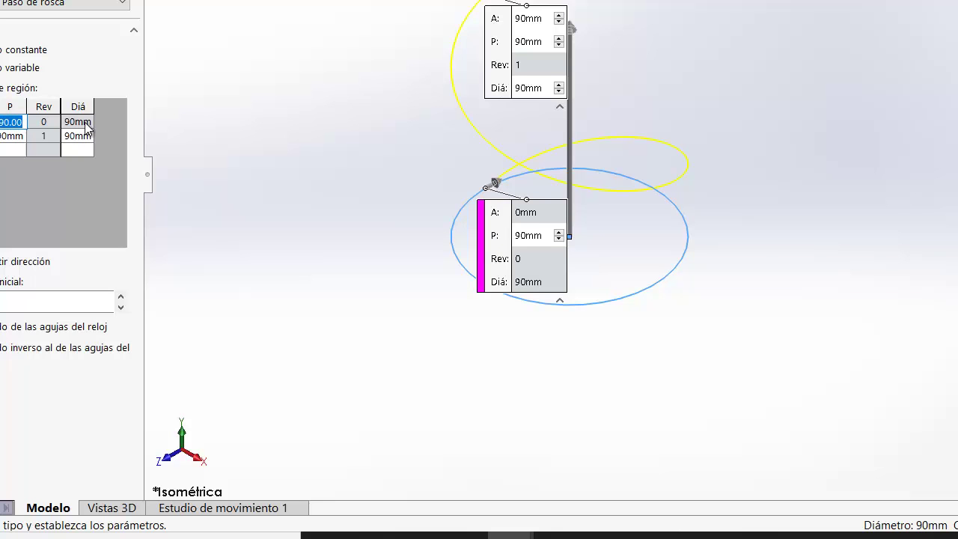
text(9mm)
key(Return)
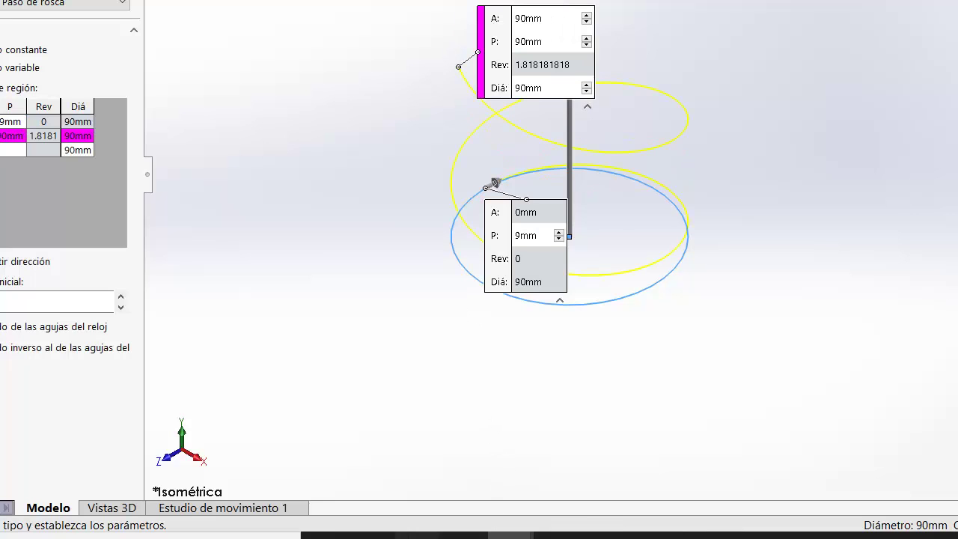
mouse_move(418, 534)
click(381, 486)
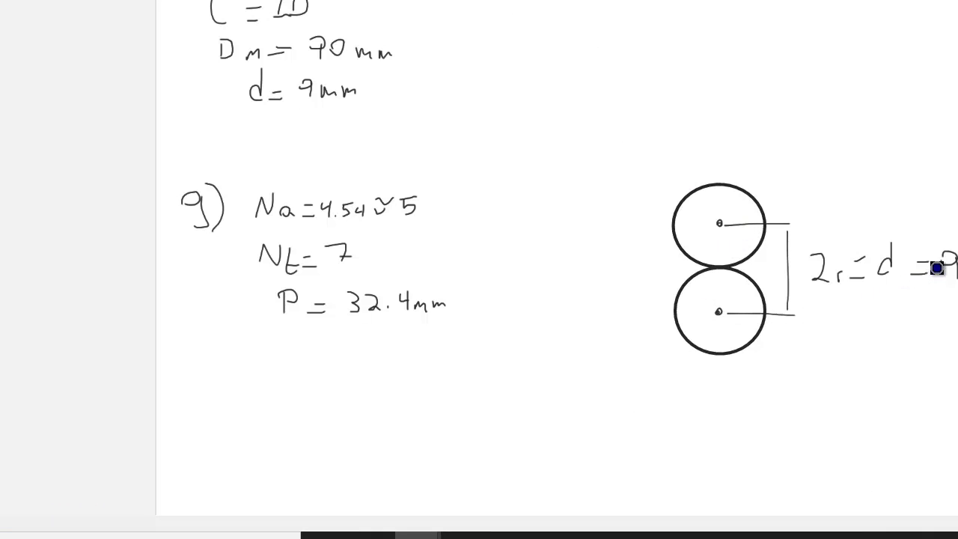
mouse_move(956, 239)
mouse_down()
mouse_move(946, 281)
mouse_move(935, 268)
mouse_up()
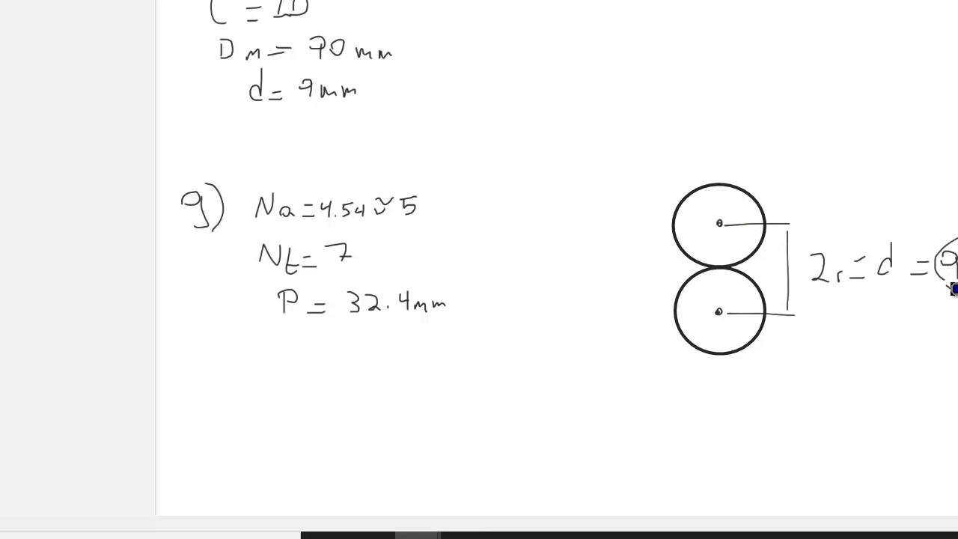
key(ctrl+z)
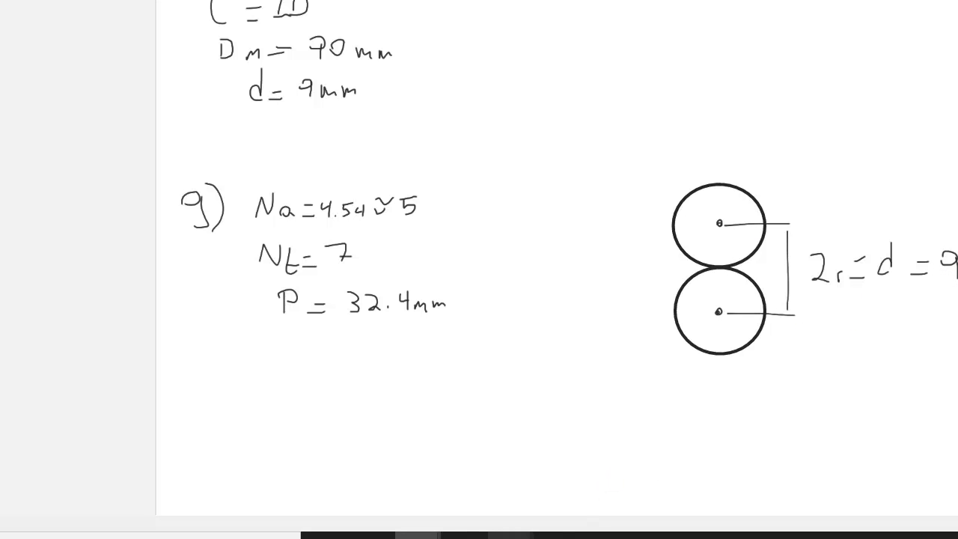
click(464, 534)
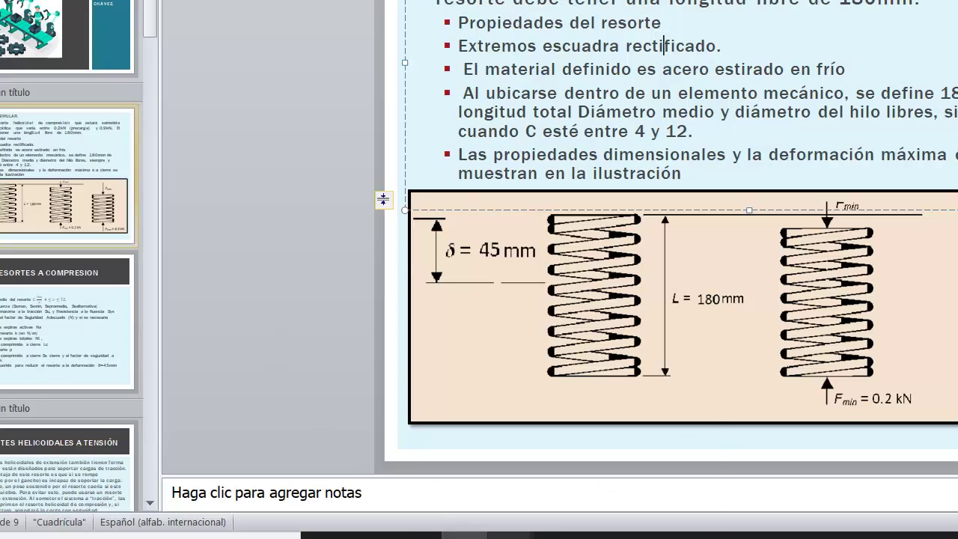
Switch to the Pieza2 window in SOLIDWORKS and set the second region row's height and pitch to 9 mm.
click(506, 510)
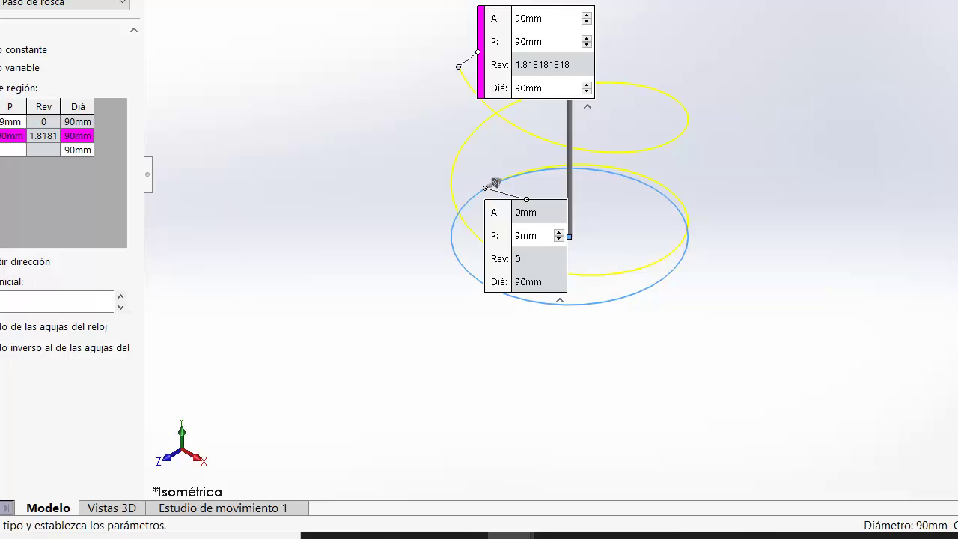
key(Tab)
text(9mm)
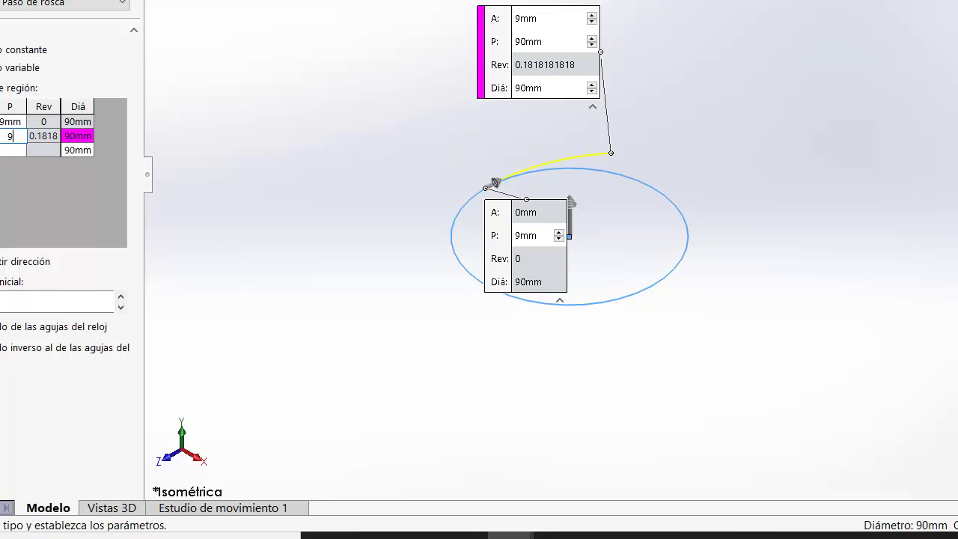
key(Tab)
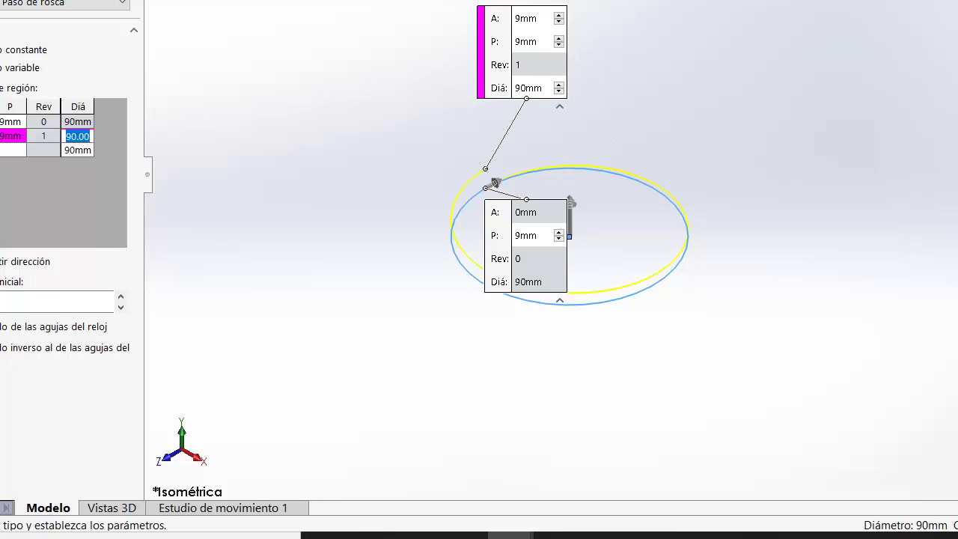
key(Return)
key(Tab)
Check the pitch on the Jamboard, return to SOLIDWORKS and set the third region row's pitch to 32.4 mm.
mouse_move(418, 535)
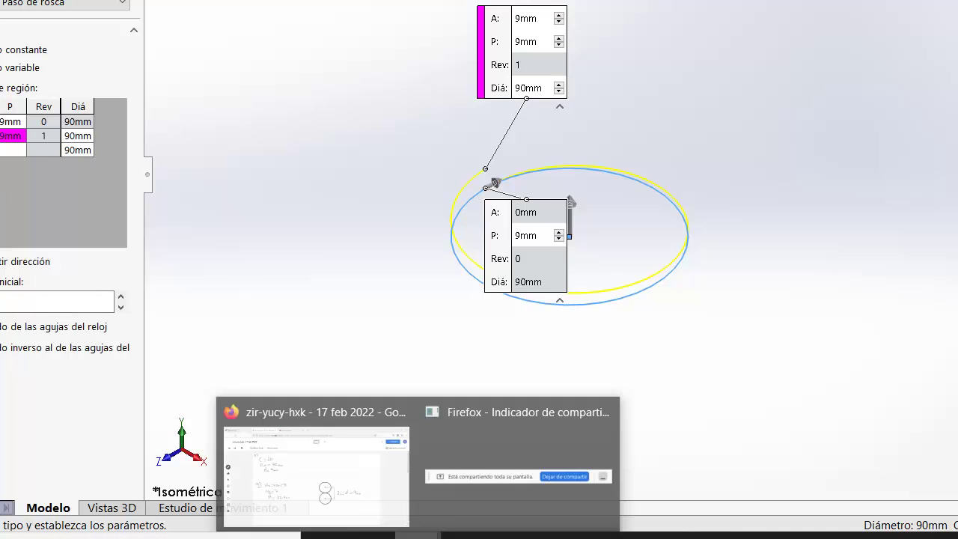
click(367, 490)
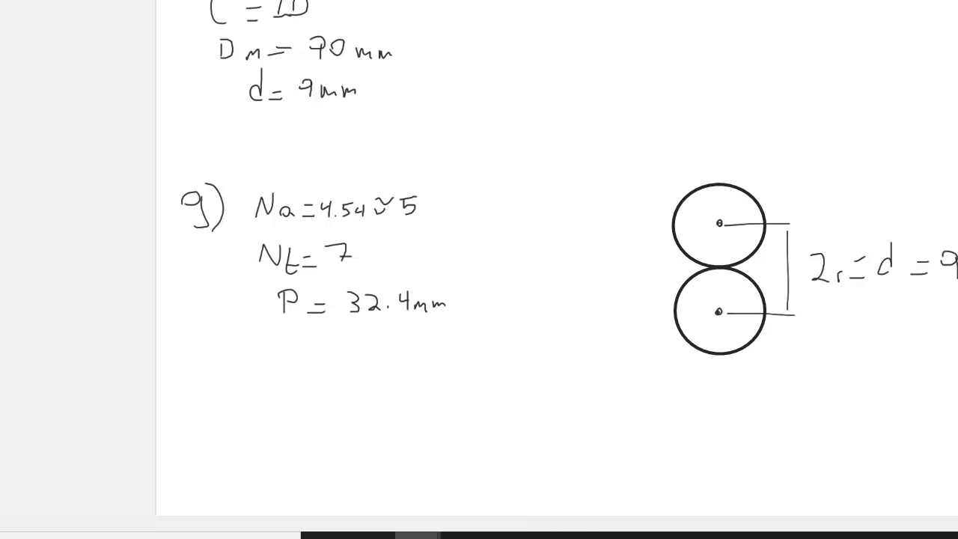
mouse_move(509, 534)
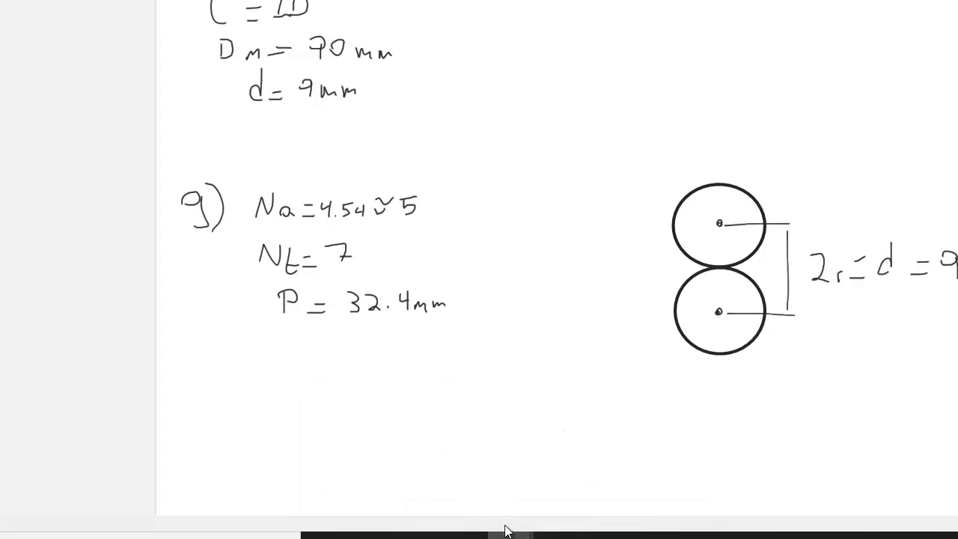
click(422, 477)
click(11, 150)
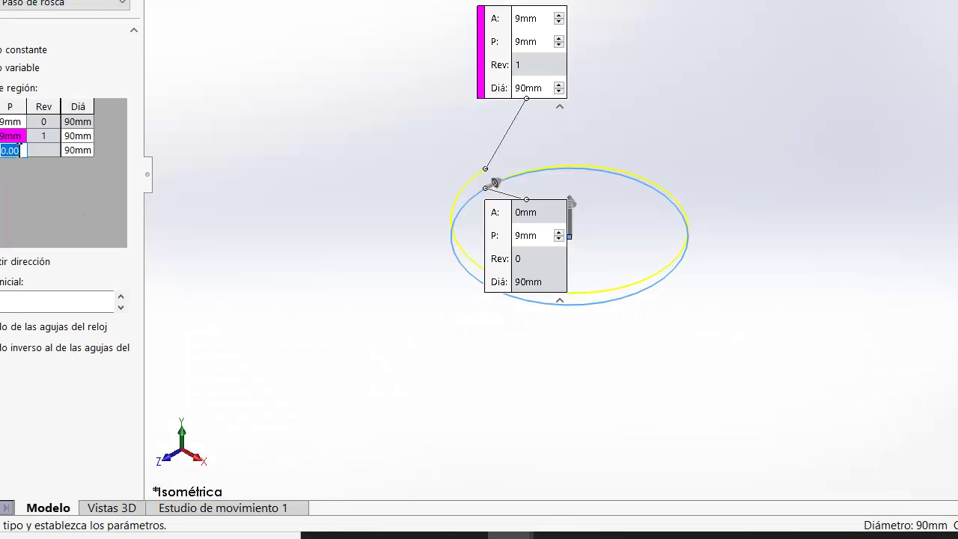
text(32.)
text(4mm)
key(Return)
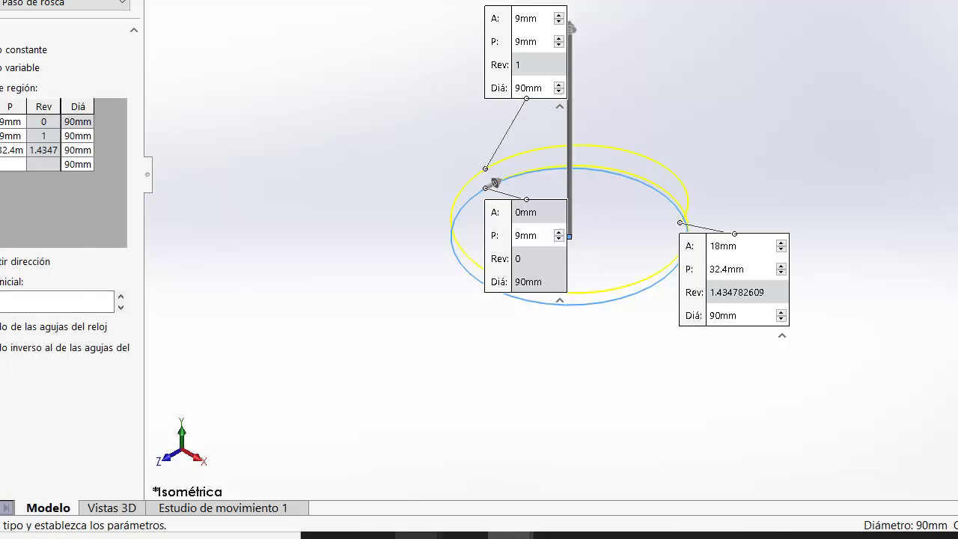
On the Jamboard, stack a third, flattened circle on the other two and draw a pen line outward from the lower circles' contact point.
mouse_move(464, 535)
mouse_move(418, 535)
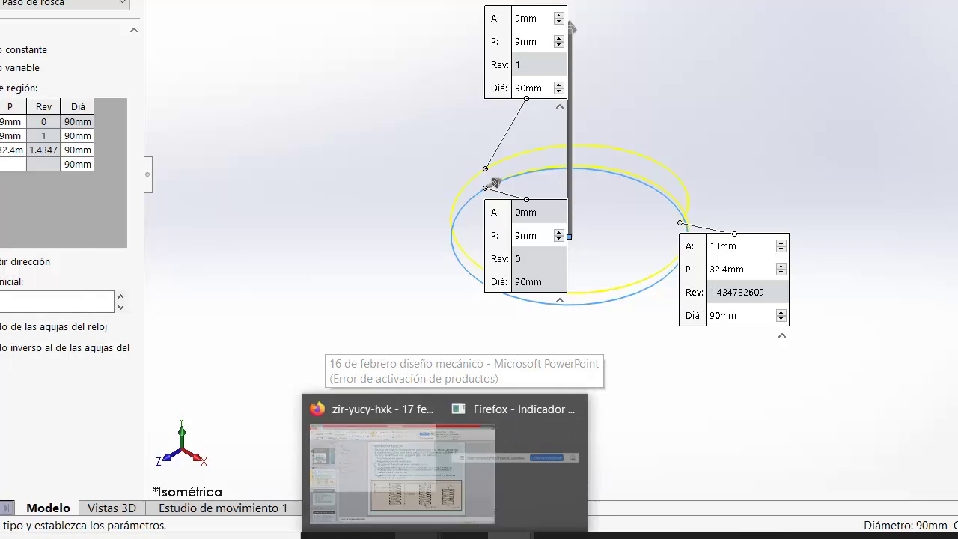
click(363, 483)
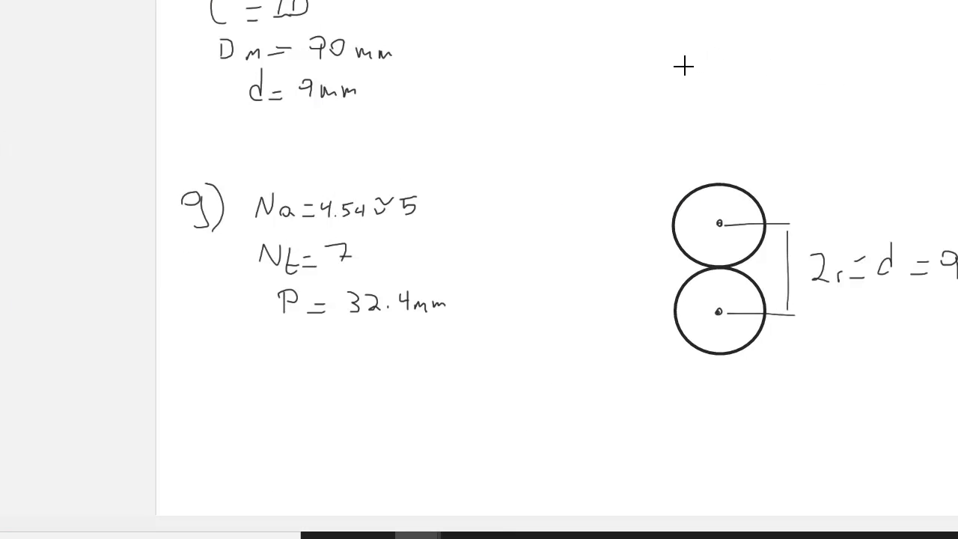
drag(683, 66, 780, 162)
drag(746, 123, 744, 143)
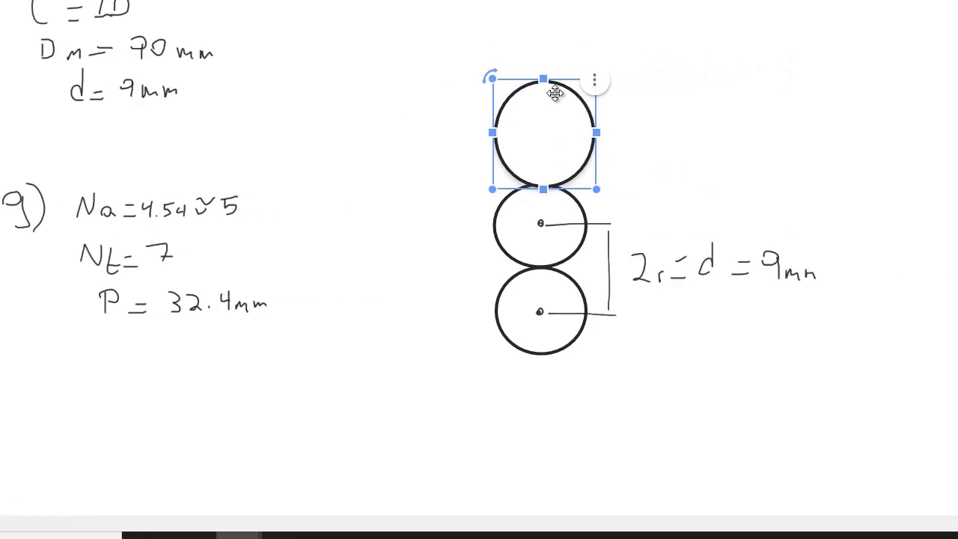
drag(543, 79, 543, 115)
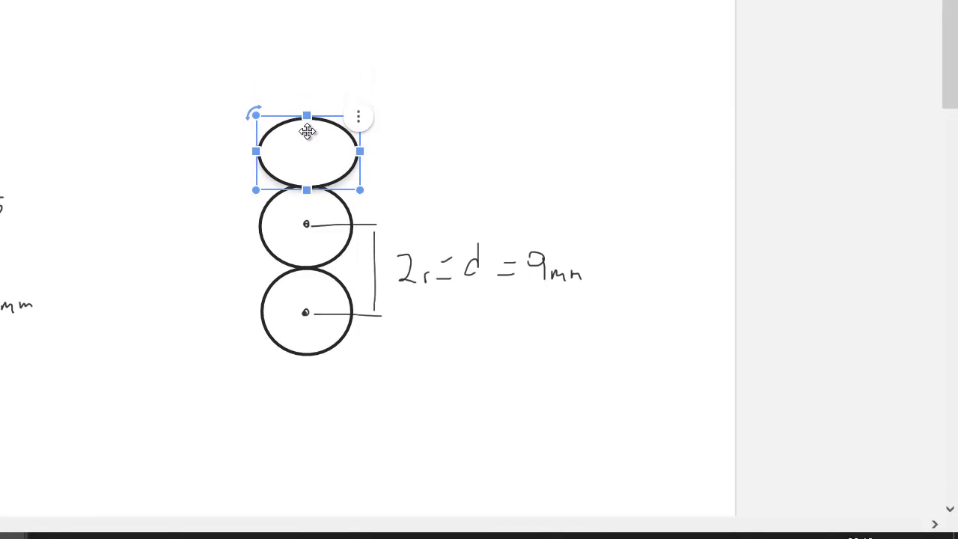
drag(307, 131, 304, 131)
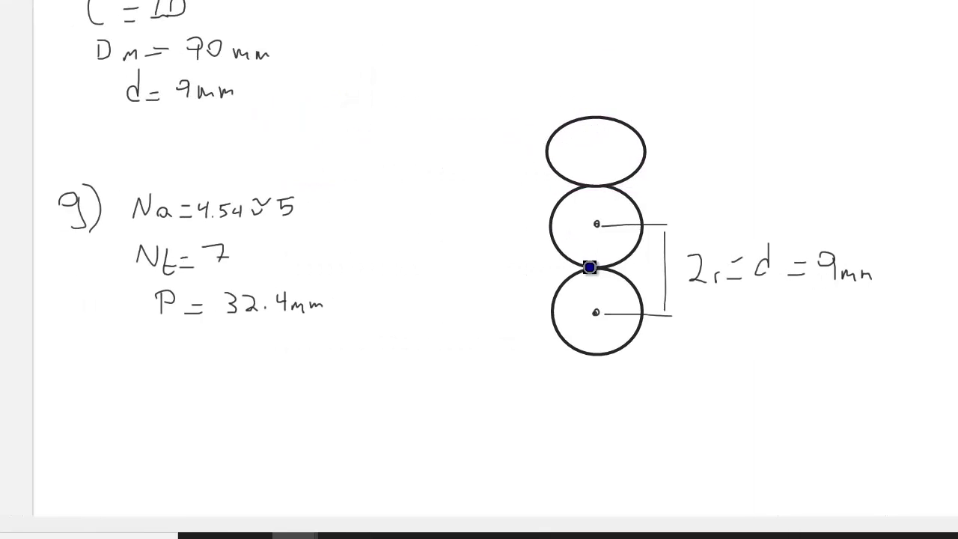
drag(609, 265, 866, 262)
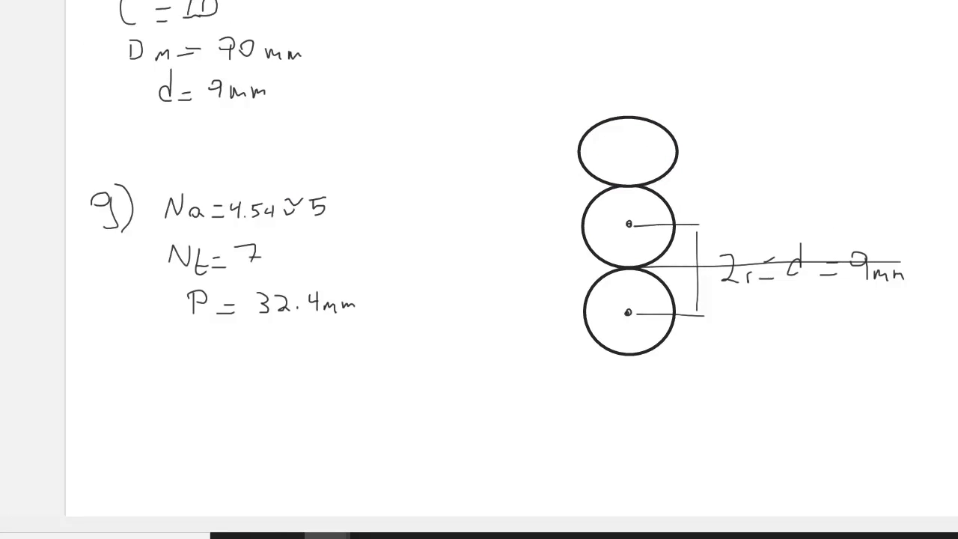
Raise the top ellipse, draw a dimension out from it labelled 32 and make pen loops over the ellipse and the gap below.
mouse_move(613, 138)
mouse_down()
mouse_move(612, 76)
mouse_move(939, 90)
mouse_move(892, 179)
mouse_move(889, 231)
mouse_up()
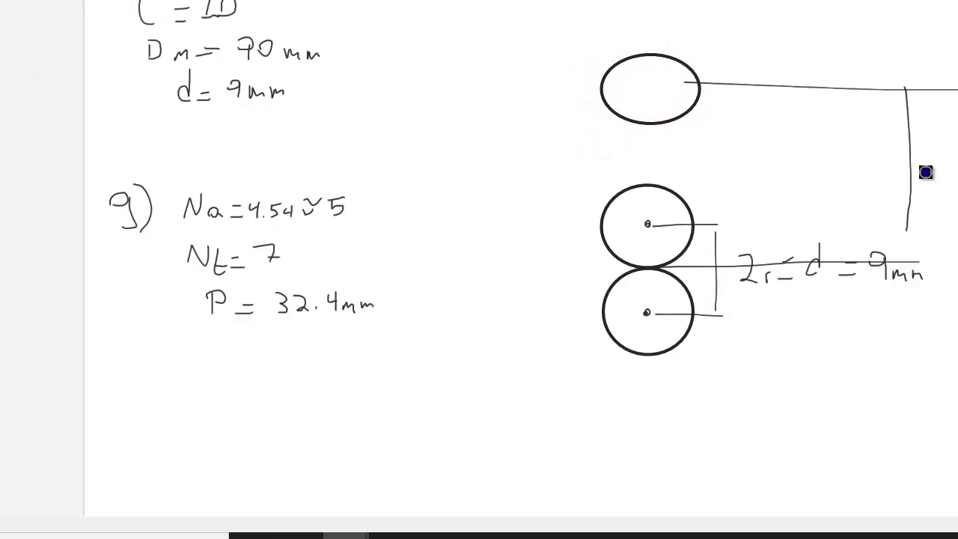
mouse_move(927, 143)
mouse_down()
mouse_move(933, 160)
mouse_move(956, 158)
mouse_up()
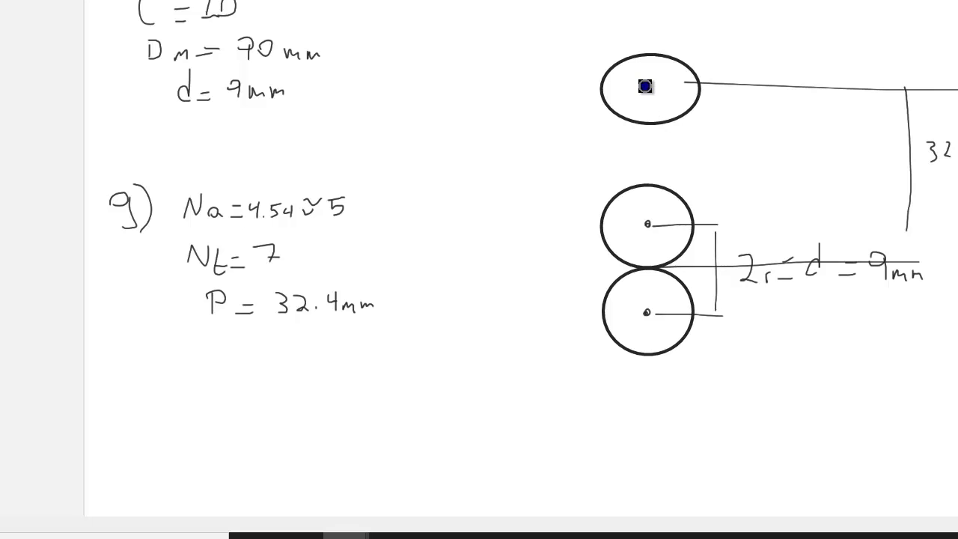
mouse_move(624, 102)
mouse_down()
mouse_move(618, 72)
mouse_move(715, 106)
mouse_up()
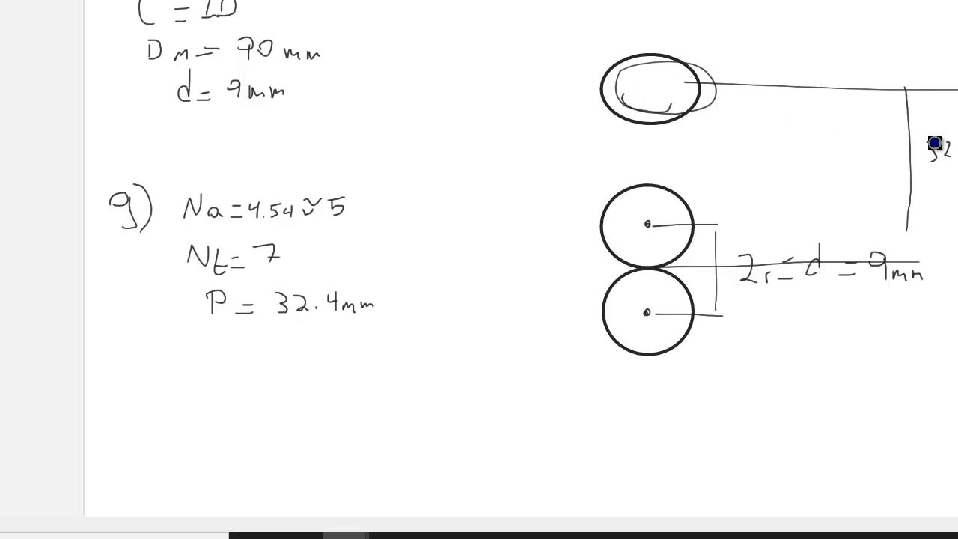
mouse_move(743, 177)
mouse_down()
mouse_move(828, 132)
mouse_move(722, 157)
mouse_move(746, 164)
mouse_up()
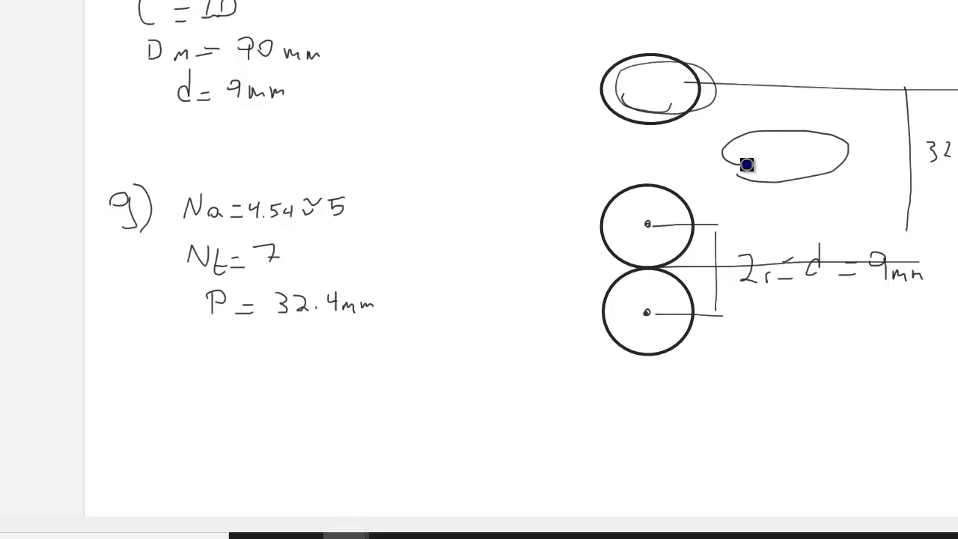
Undo the loops and the 32 dimension, and move the ellipse back down onto the stacked circles.
key(ctrl+z)
key(ctrl+z)
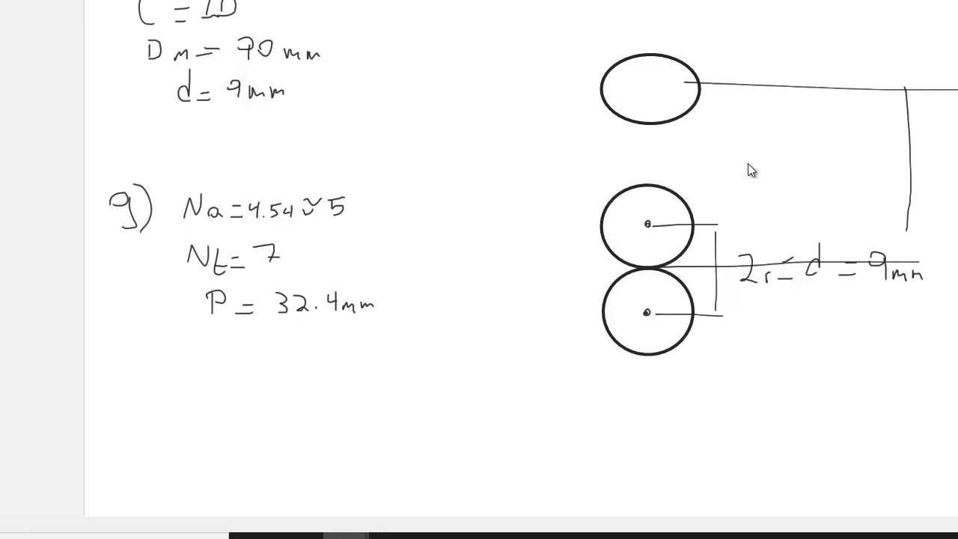
key(ctrl+z)
key(ctrl+z)
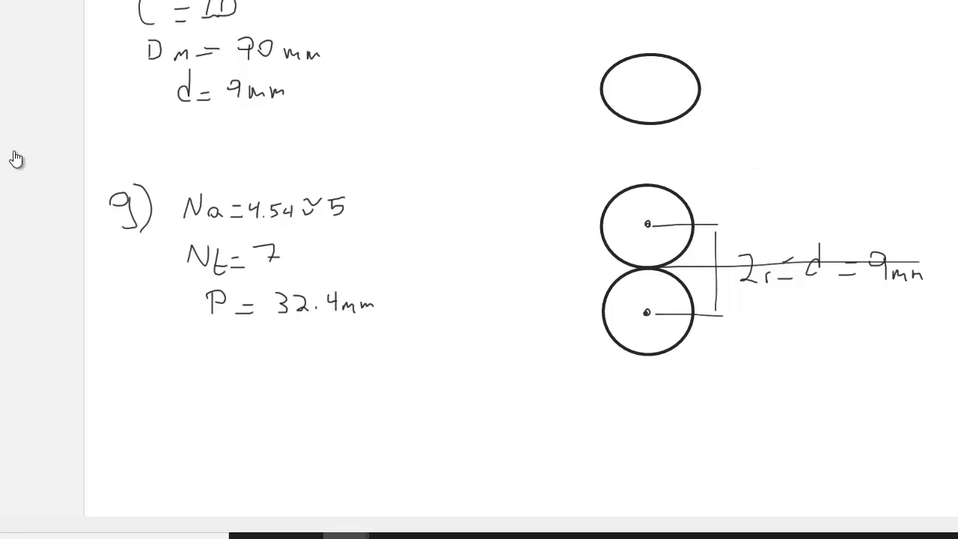
drag(629, 110, 633, 164)
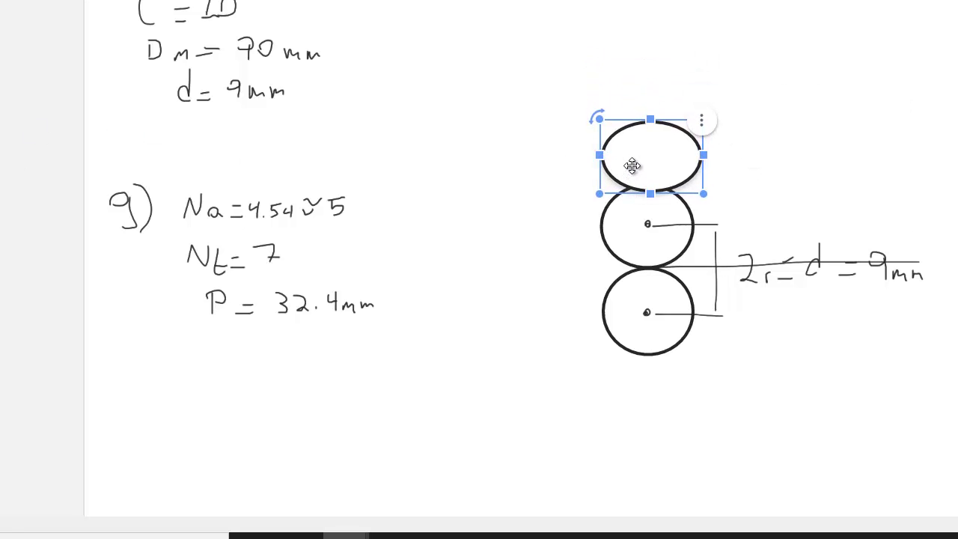
click(410, 177)
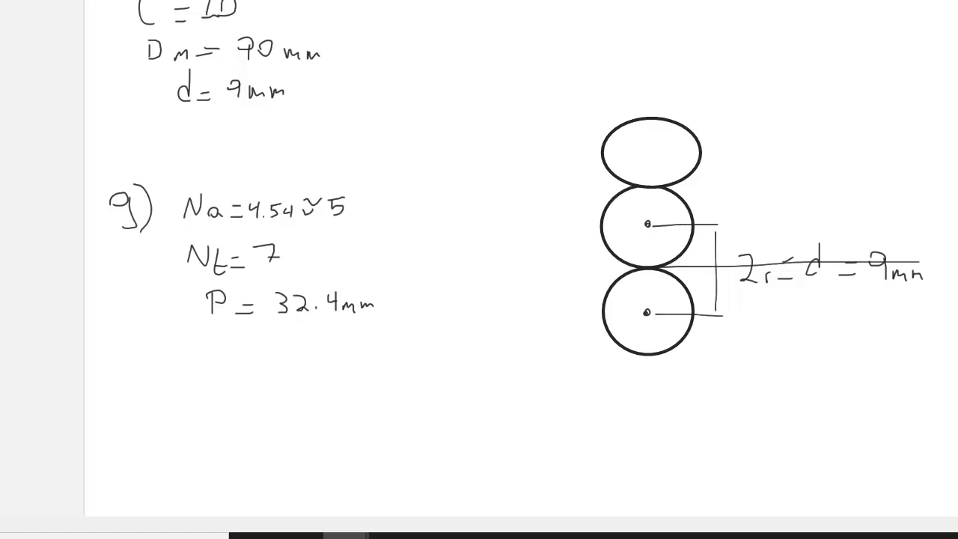
drag(644, 313, 547, 314)
drag(473, 211, 426, 214)
drag(509, 139, 383, 139)
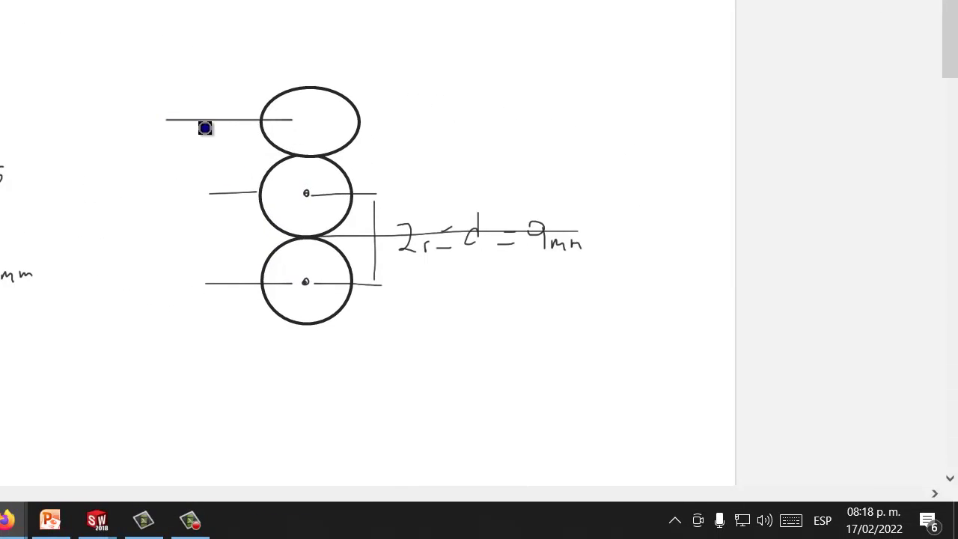
key(ctrl+z)
key(ctrl+z)
key(ctrl+z)
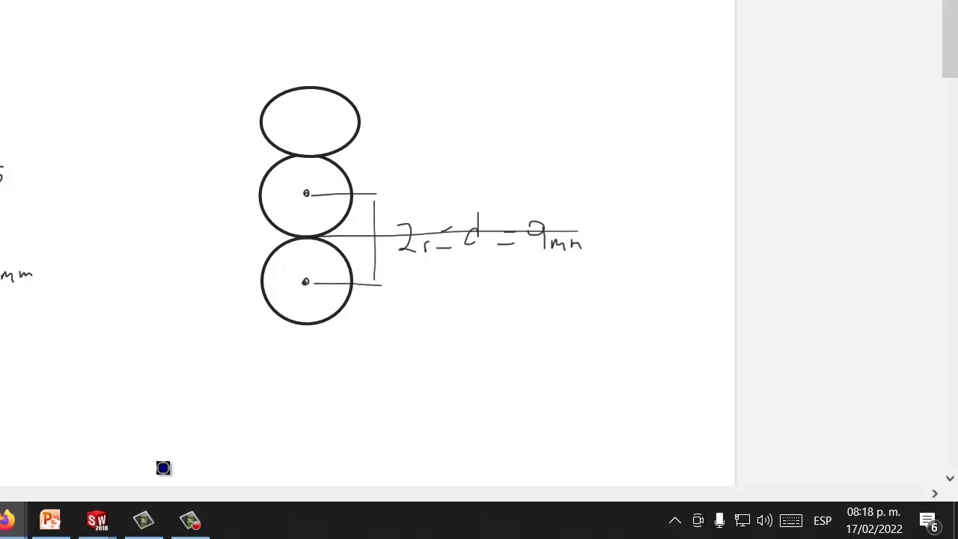
Check the helix in the Pieza2 window, return to the Jamboard and delete the ellipse above the two stacked circles.
mouse_move(97, 519)
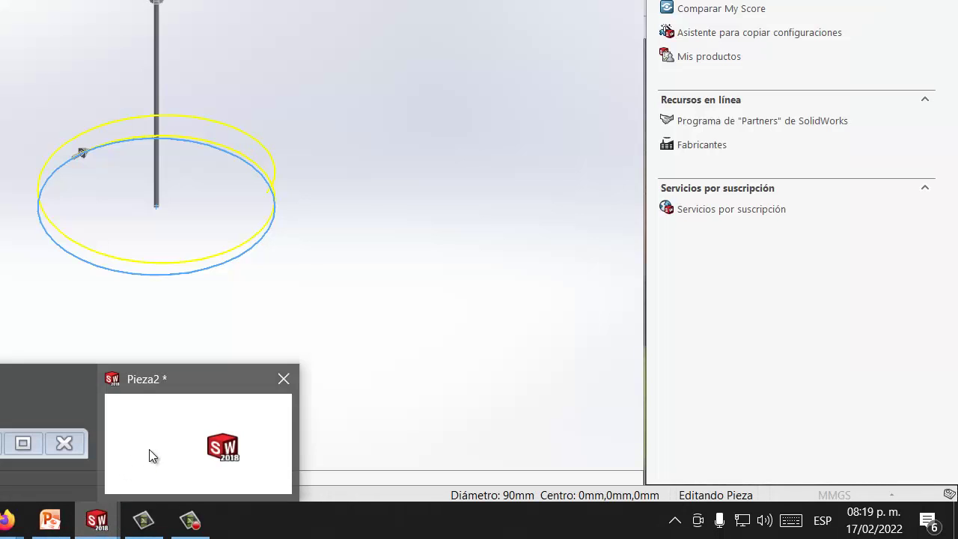
click(149, 449)
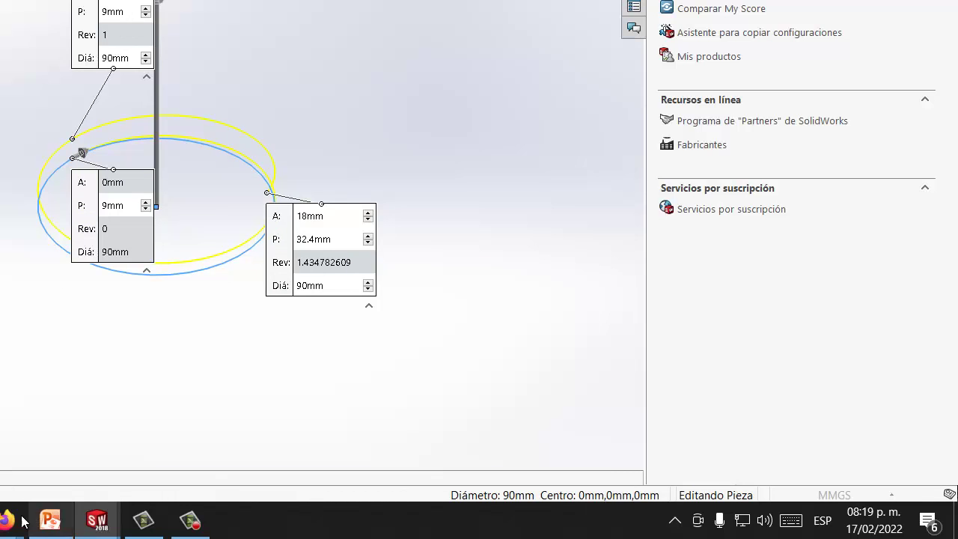
mouse_move(6, 518)
click(6, 494)
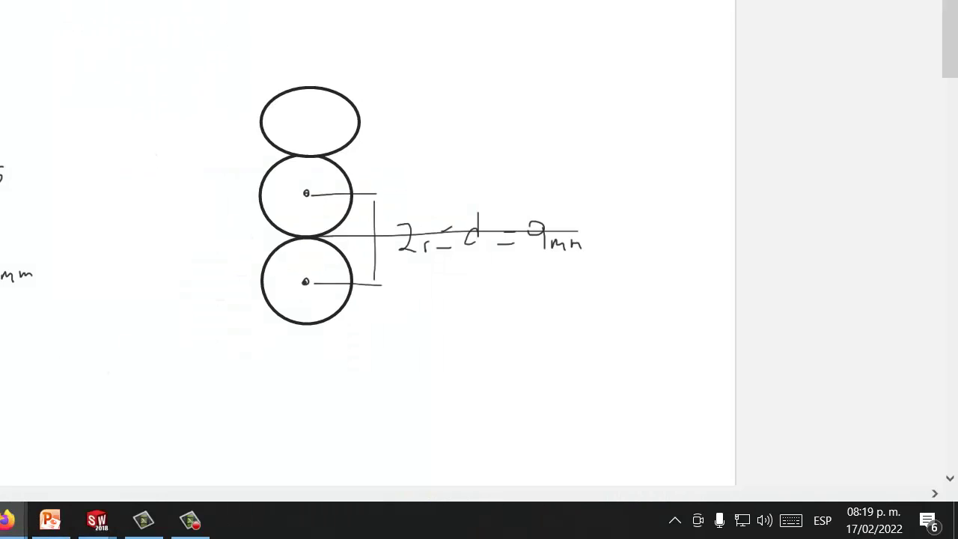
click(300, 129)
key(Delete)
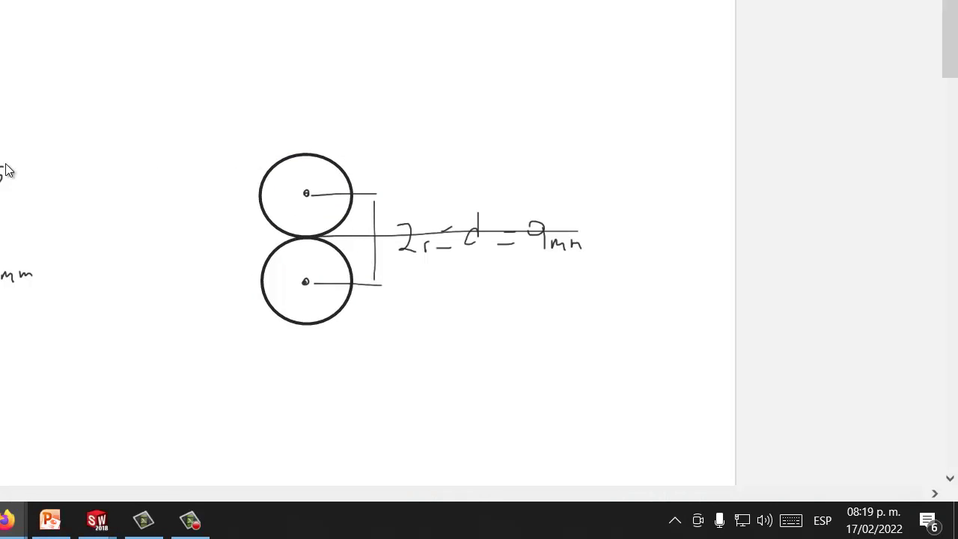
Paste a screen clip of the two dimensioned circles onto the Jamboard, place it above the original drawing and shrink it.
key(super+shift+s)
drag(225, 113, 650, 372)
key(ctrl+v)
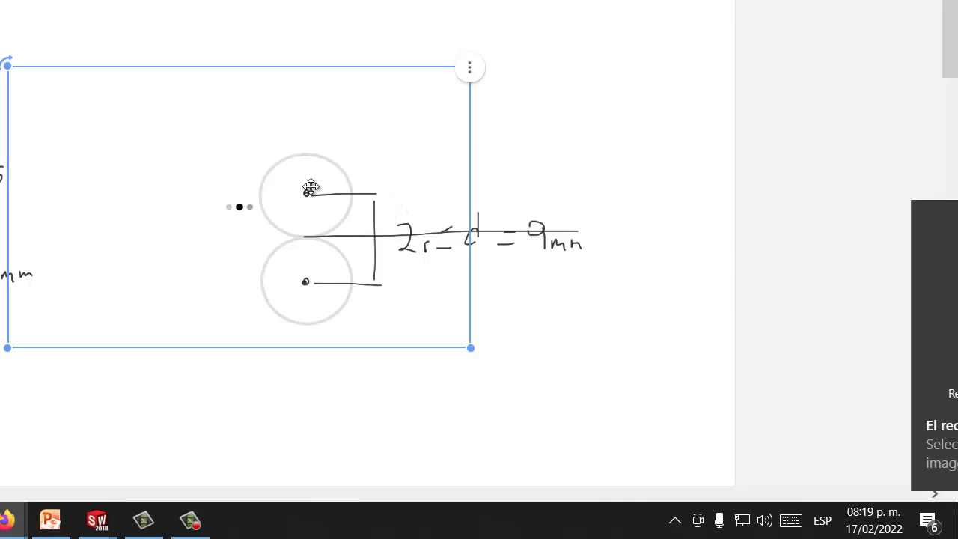
drag(311, 187, 500, 45)
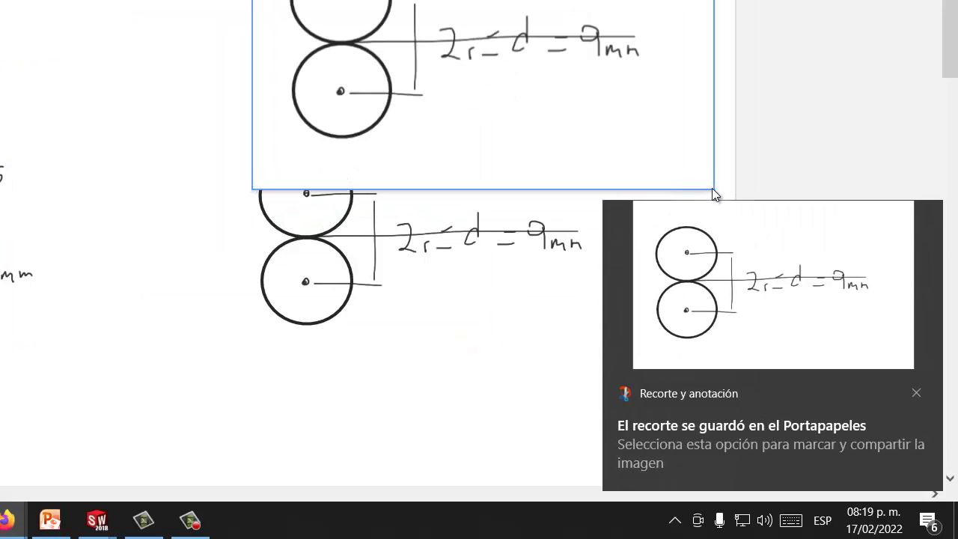
click(914, 392)
drag(713, 188, 453, 14)
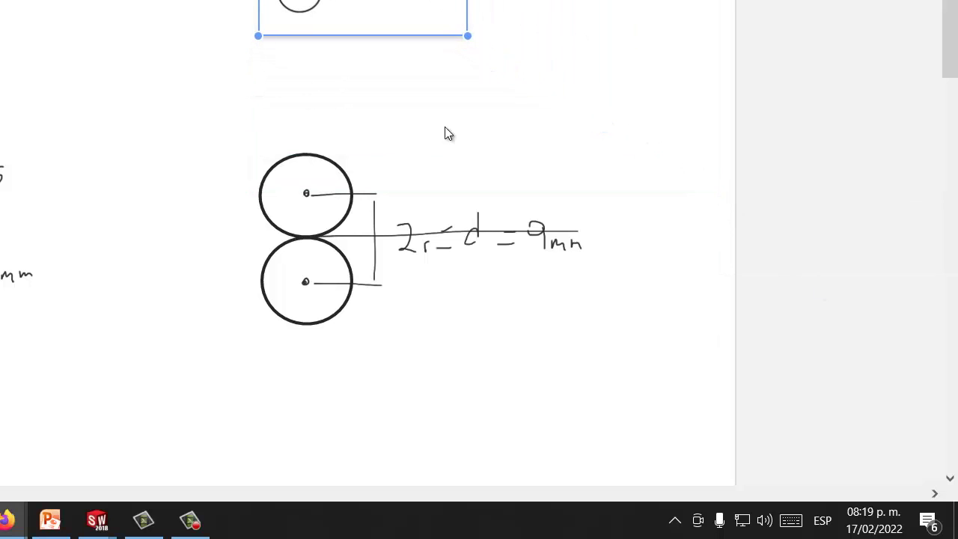
Delete the two large original circles from the Jamboard drawing.
click(331, 214)
click(188, 254)
click(272, 164)
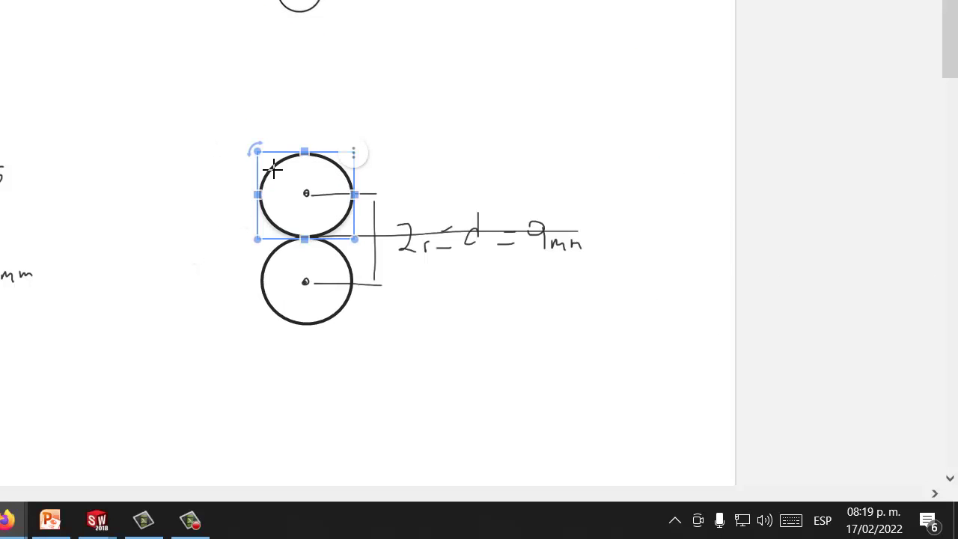
key(Delete)
click(307, 274)
key(Delete)
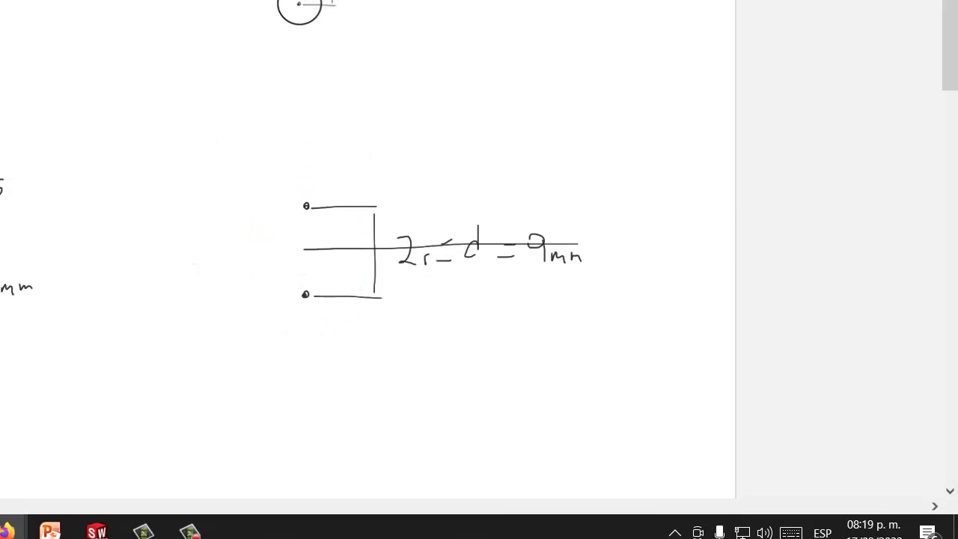
Erase the leftover centre marks, dimension lines and the 2r = d = 9mm note of the deleted circles.
drag(401, 204, 351, 220)
mouse_move(351, 257)
mouse_down()
mouse_move(464, 220)
mouse_move(581, 274)
mouse_up()
drag(507, 322, 292, 312)
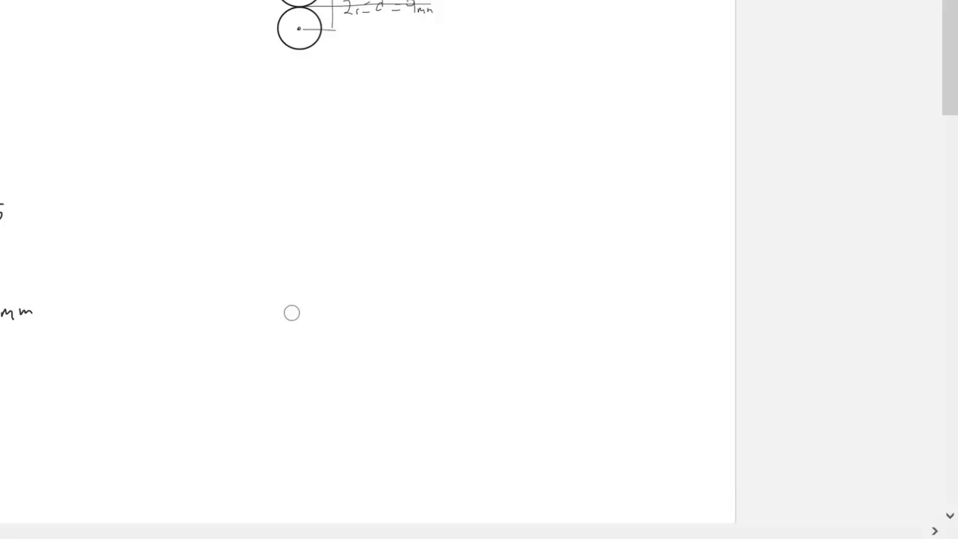
Paste a second copy of the dimensioned circles clip, shrink it and place it below the first copy.
key(ctrl+v)
drag(227, 253, 475, 253)
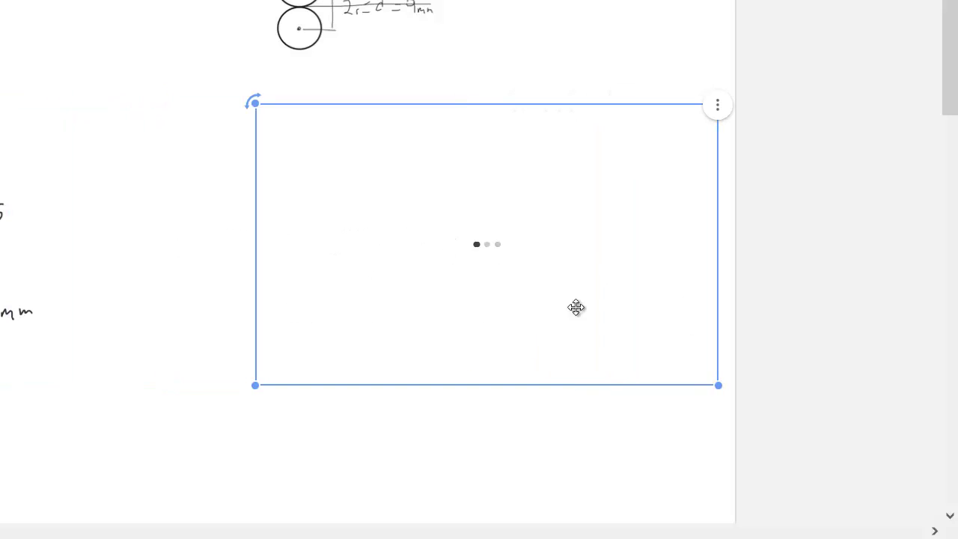
drag(719, 386, 443, 247)
drag(401, 215, 401, 329)
click(372, 144)
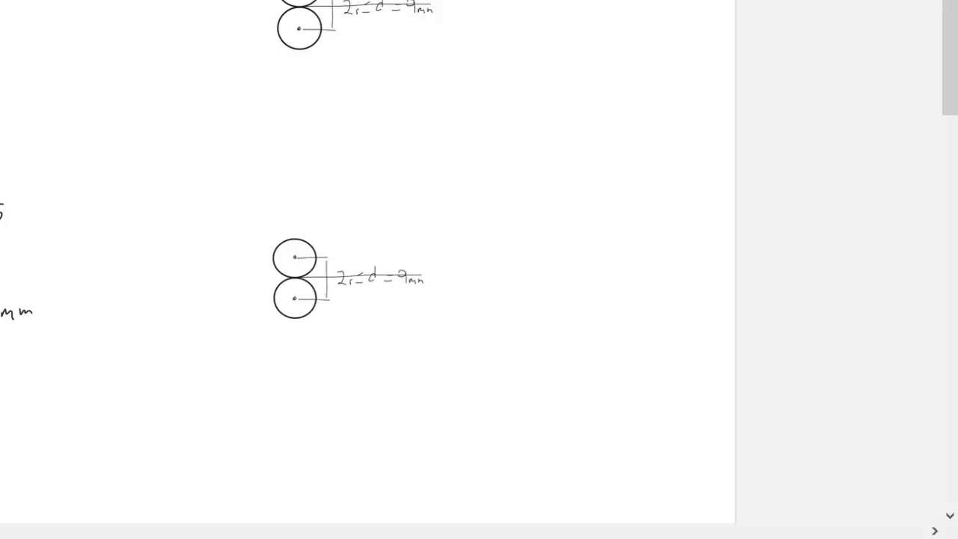
Draw a brace between the two circle pairs, label it 32.4 and 180mm, and mark a base line beside the lower pair.
mouse_move(282, 51)
mouse_down()
mouse_move(268, 52)
mouse_move(259, 188)
mouse_move(281, 220)
mouse_up()
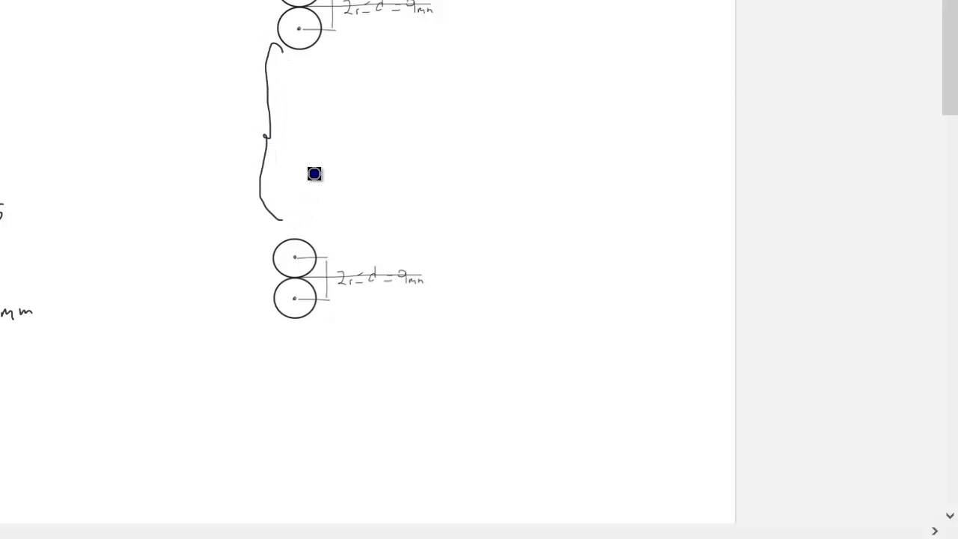
click(316, 133)
mouse_move(309, 139)
mouse_down()
mouse_move(324, 137)
mouse_move(326, 157)
mouse_move(297, 159)
mouse_move(359, 149)
mouse_move(389, 162)
mouse_up()
drag(348, 139, 346, 151)
mouse_move(223, 312)
mouse_down()
mouse_move(243, 312)
mouse_move(232, 312)
mouse_up()
mouse_move(163, 132)
mouse_down()
mouse_move(163, 152)
mouse_move(197, 134)
mouse_move(235, 151)
mouse_up()
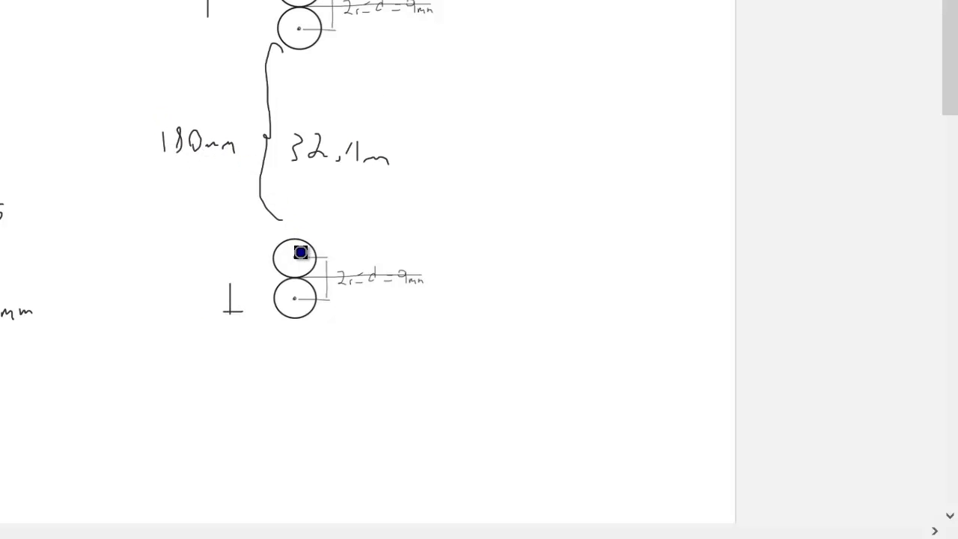
Write 0 at the base mark, draw a ticked level line from the upper pair's lower edge, and extend the base mark's vertical line upward.
drag(216, 308, 207, 311)
drag(288, 47, 168, 45)
drag(232, 45, 150, 42)
drag(212, 41, 211, 57)
drag(230, 279, 229, 260)
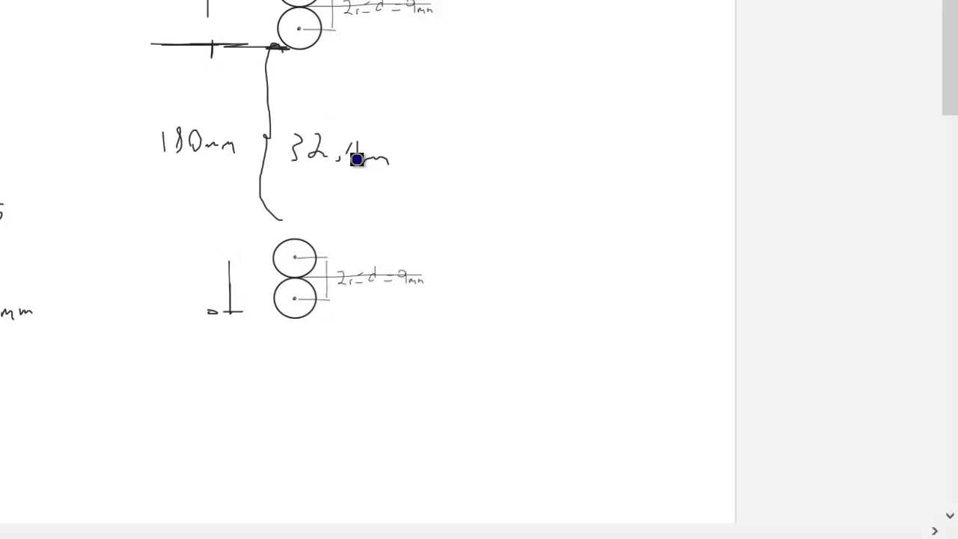
Complete the 32.4mm label, mark the top edge of the lower pair, and undo the level line through its upper circle's centre.
mouse_move(347, 139)
mouse_down()
mouse_move(357, 152)
mouse_move(416, 167)
mouse_up()
mouse_move(294, 246)
mouse_down()
mouse_move(271, 240)
mouse_move(282, 257)
mouse_move(188, 259)
mouse_move(262, 259)
mouse_up()
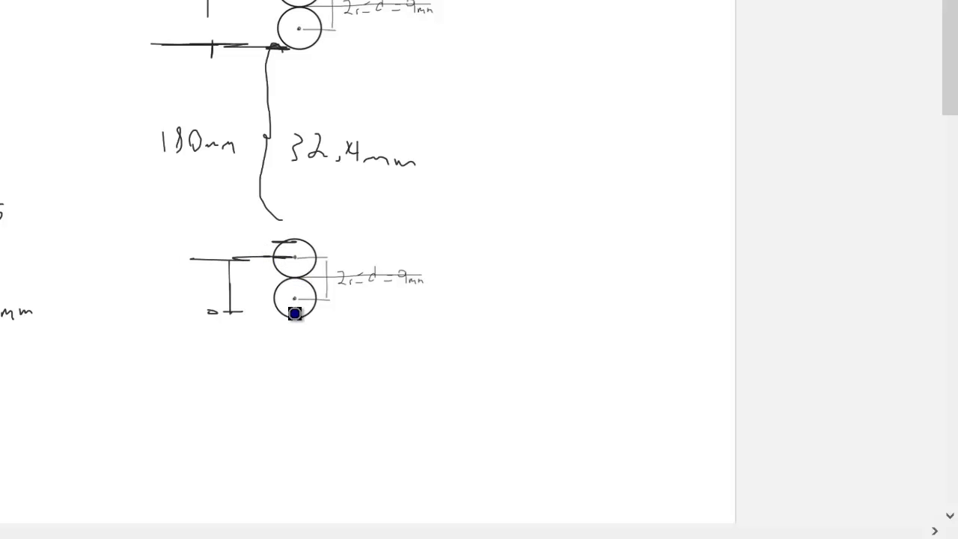
key(ctrl+z)
Sketch a small circle with a level line just above the lower pair, and stroke the upper pair's lower edge.
mouse_move(294, 225)
mouse_down()
mouse_move(148, 220)
mouse_move(289, 232)
mouse_up()
drag(297, 216, 301, 222)
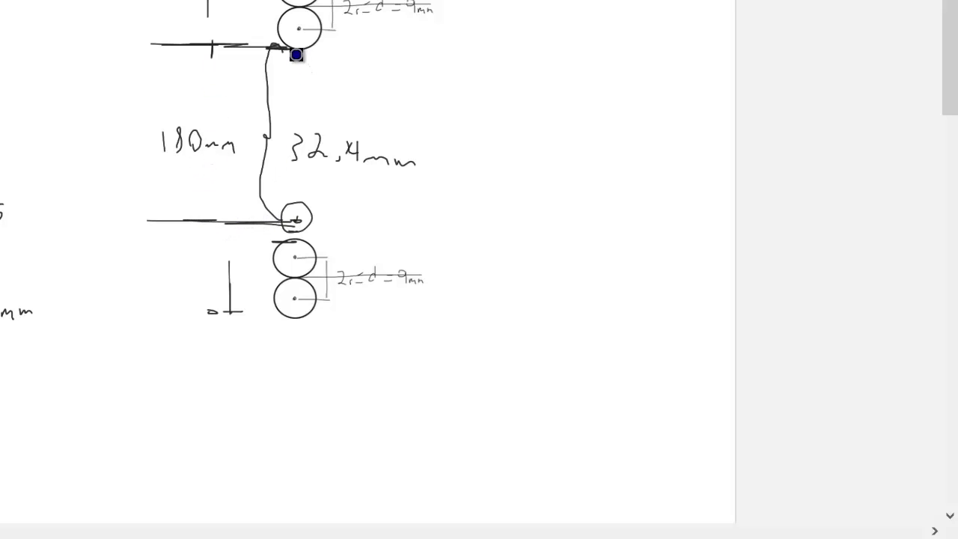
drag(299, 52, 260, 51)
Switch to SOLIDWORKS, restart the variable-pitch helix on the 90 mm circle and set a 9 mm pitch at its first two points.
click(98, 537)
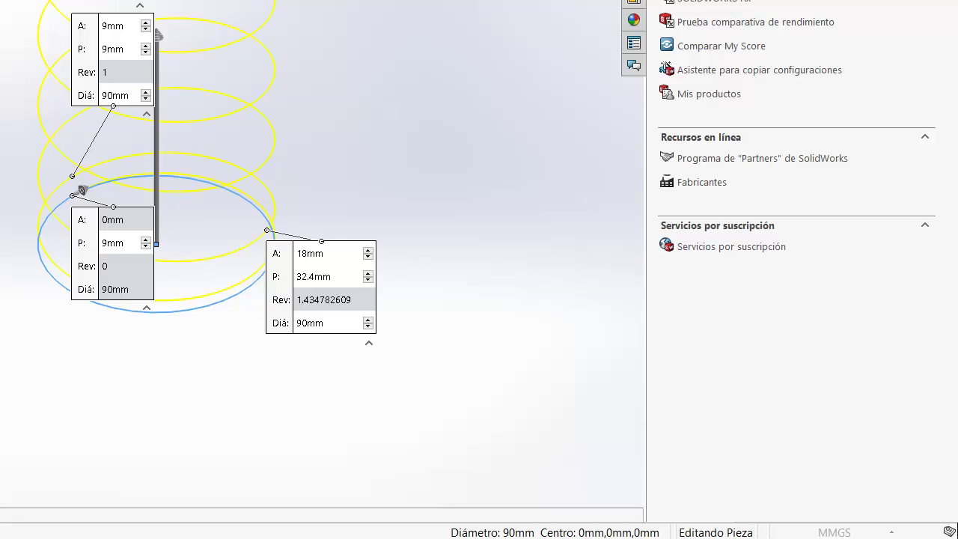
key(Return)
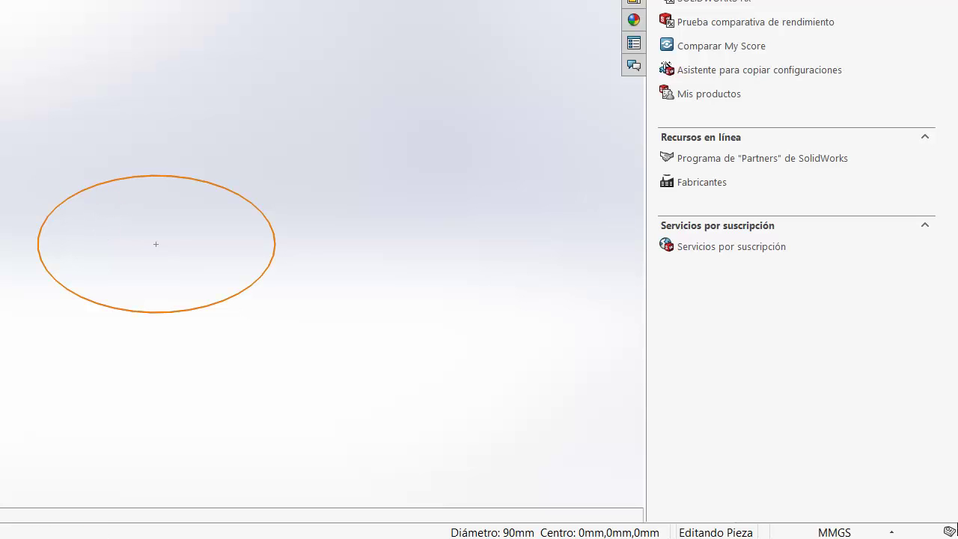
click(99, 185)
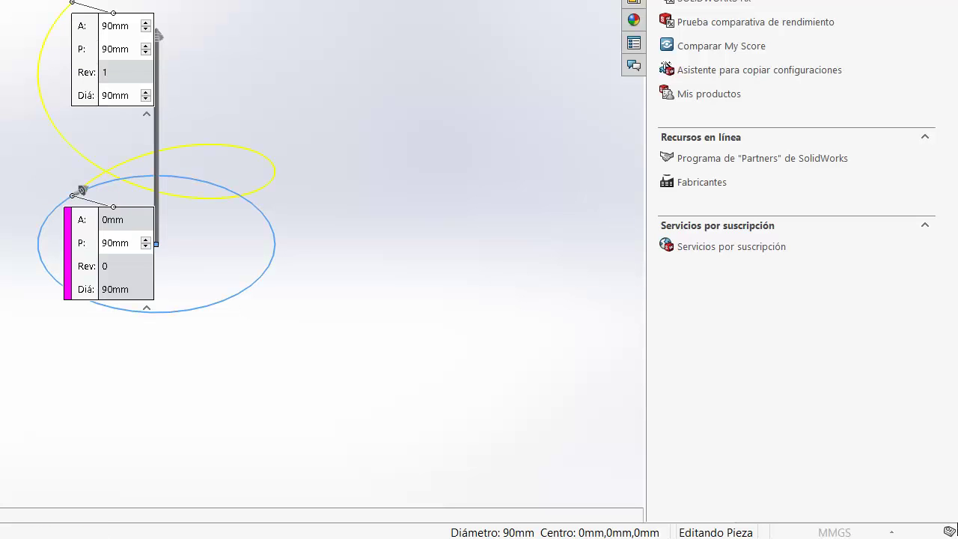
key(Return)
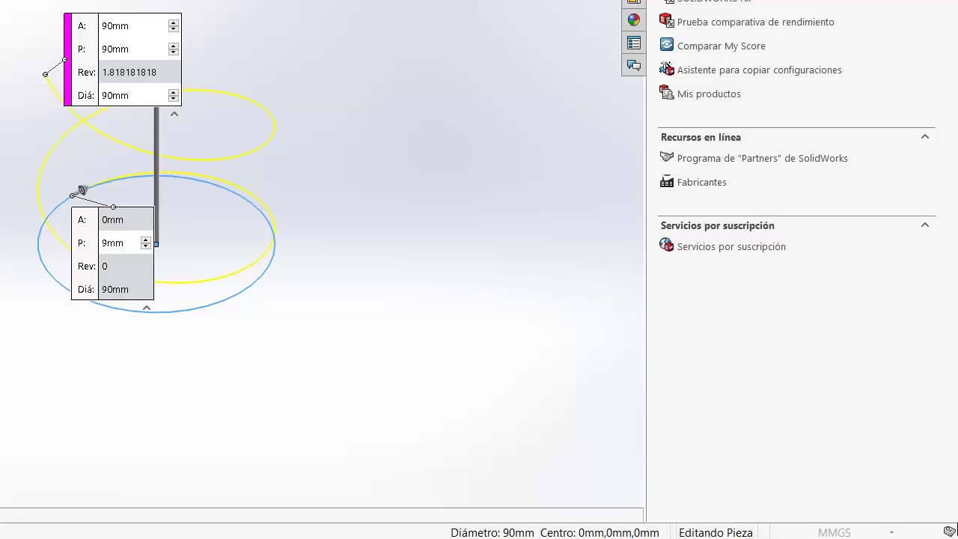
key(Return)
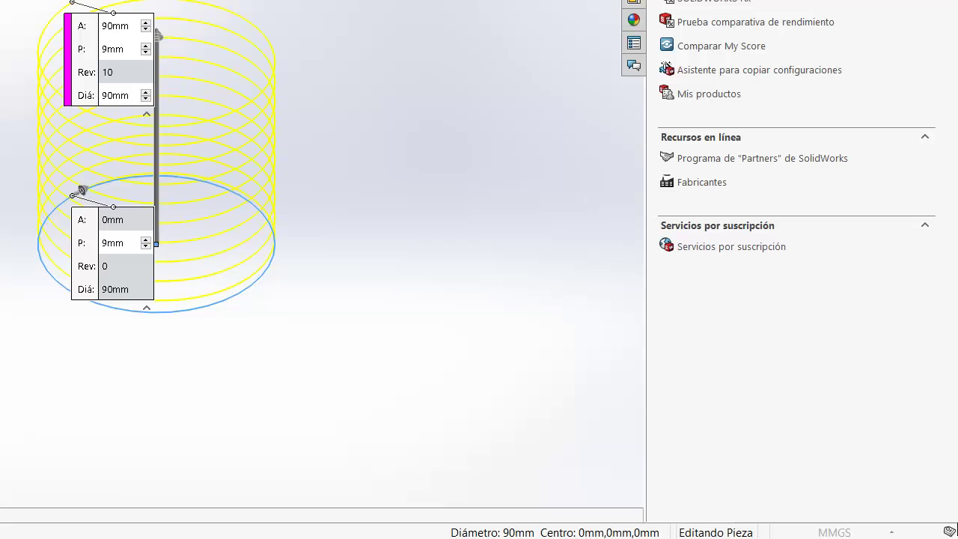
Set the second helix point's height to 9 mm, add a point at 18 mm height with 32.4 mm pitch, and accept the helix.
key(Return)
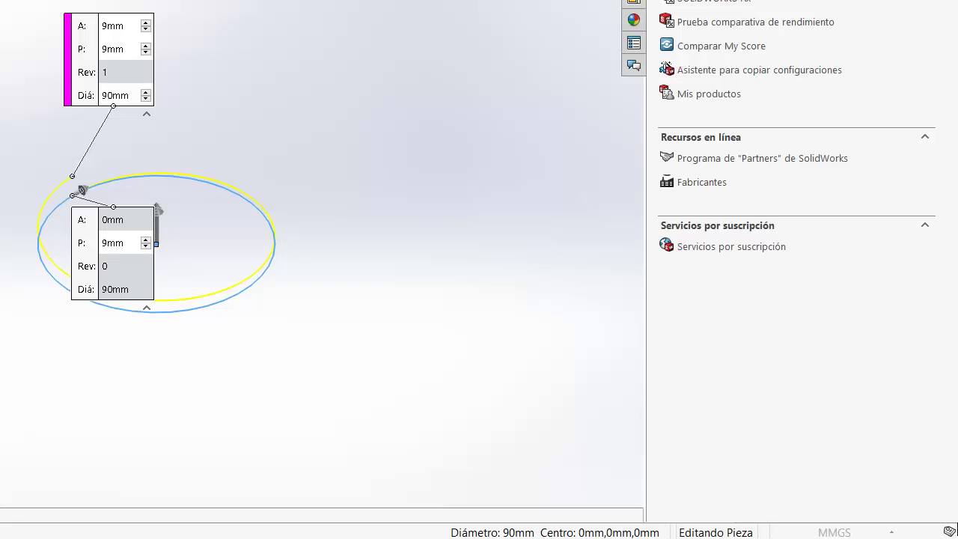
key(Return)
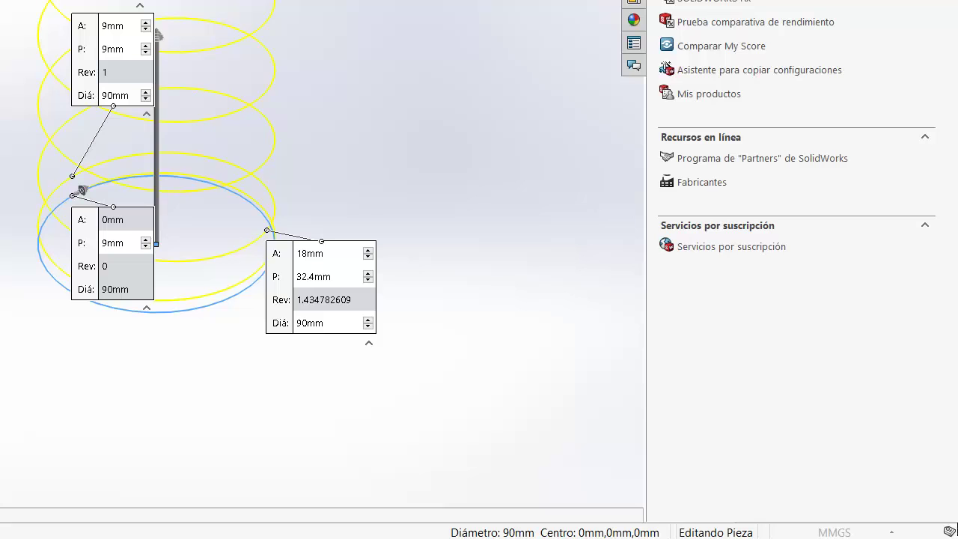
key(Return)
scroll(186, 180, up, 2)
scroll(186, 180, down, 3)
scroll(186, 181, up, 2)
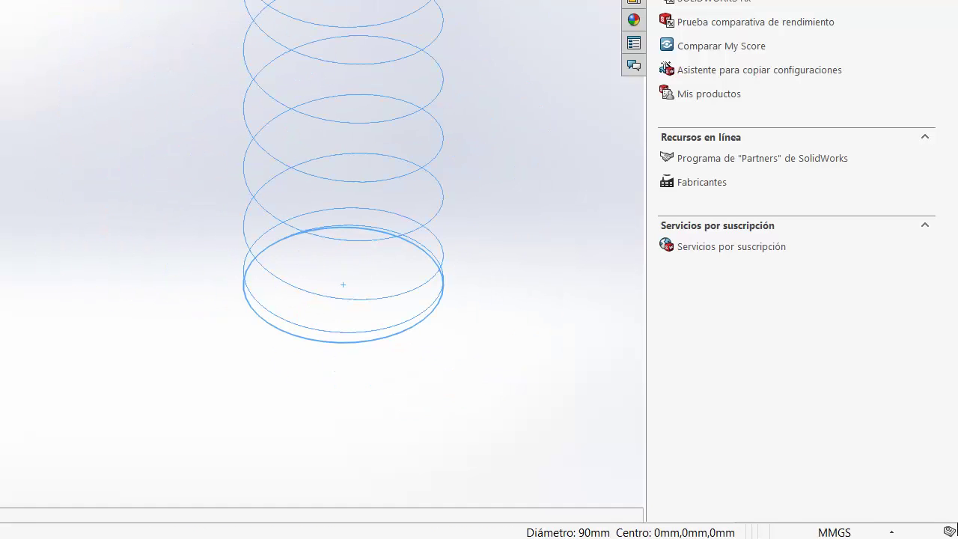
key(f)
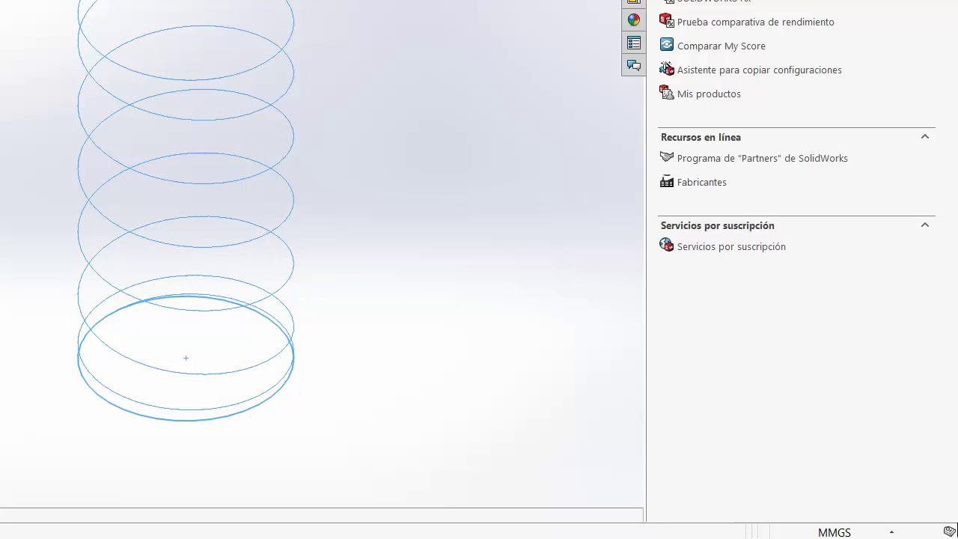
Reopen the helix for editing and compare its height and pitch values with the Jamboard sketch.
click(118, 308)
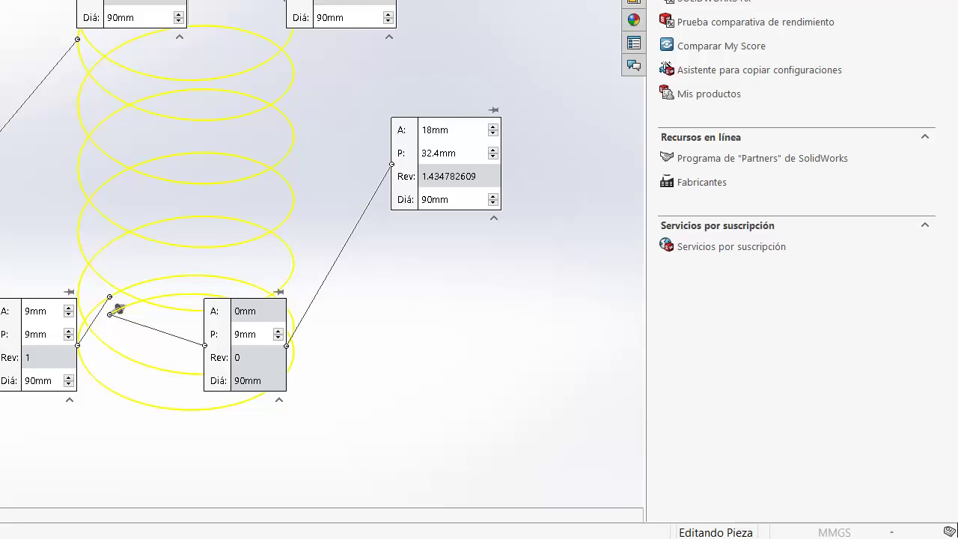
mouse_move(4, 537)
click(3, 471)
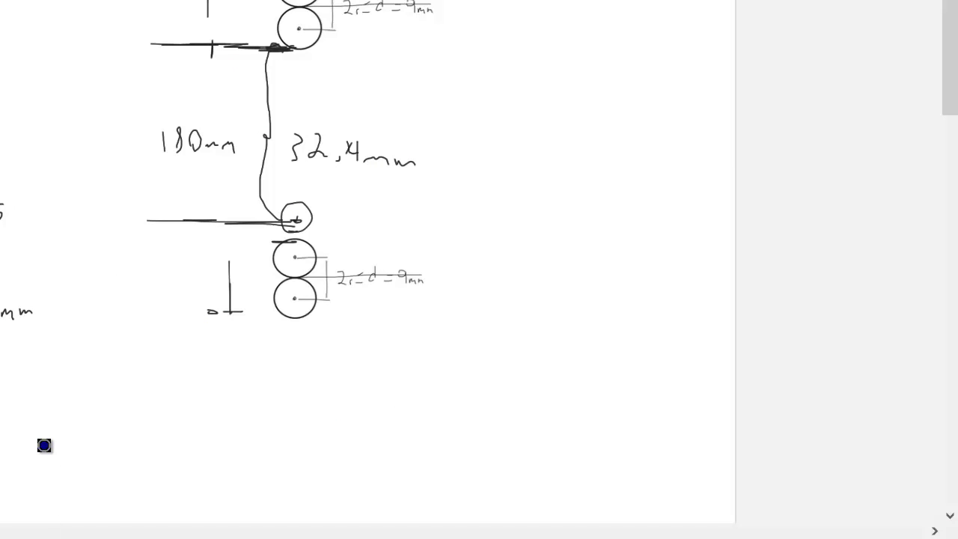
mouse_move(45, 534)
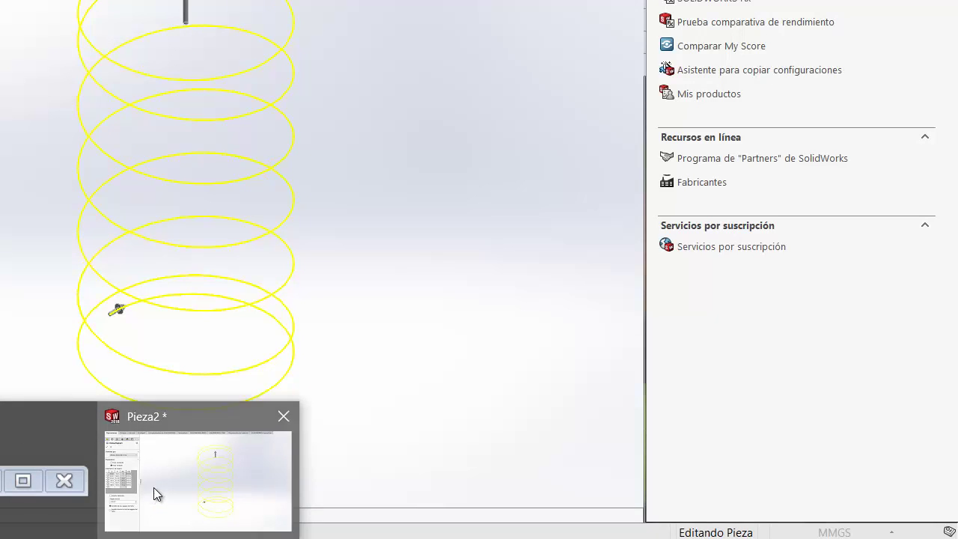
click(153, 487)
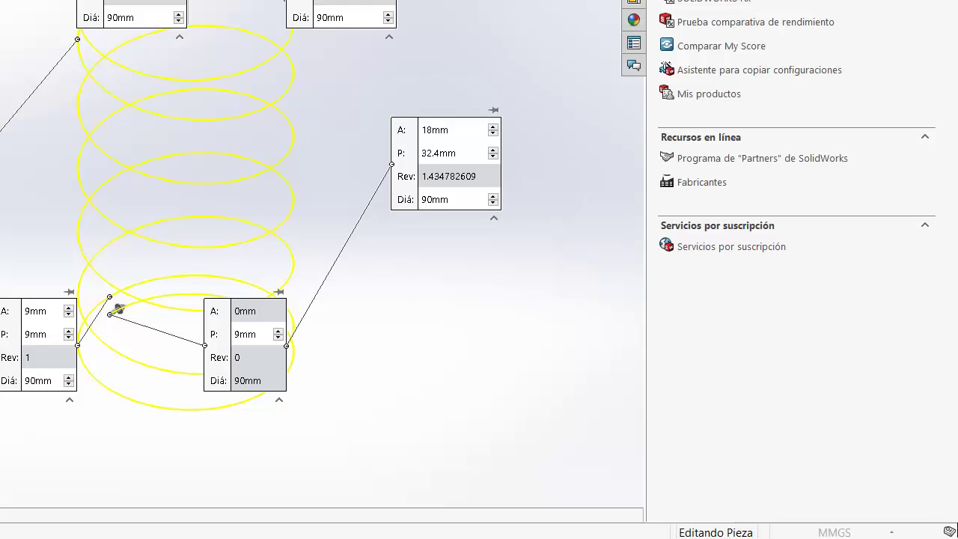
Return to the Jamboard, erase the old brace with its 180mm and 32.4mm labels, and draw a new brace labelled 162.
click(17, 519)
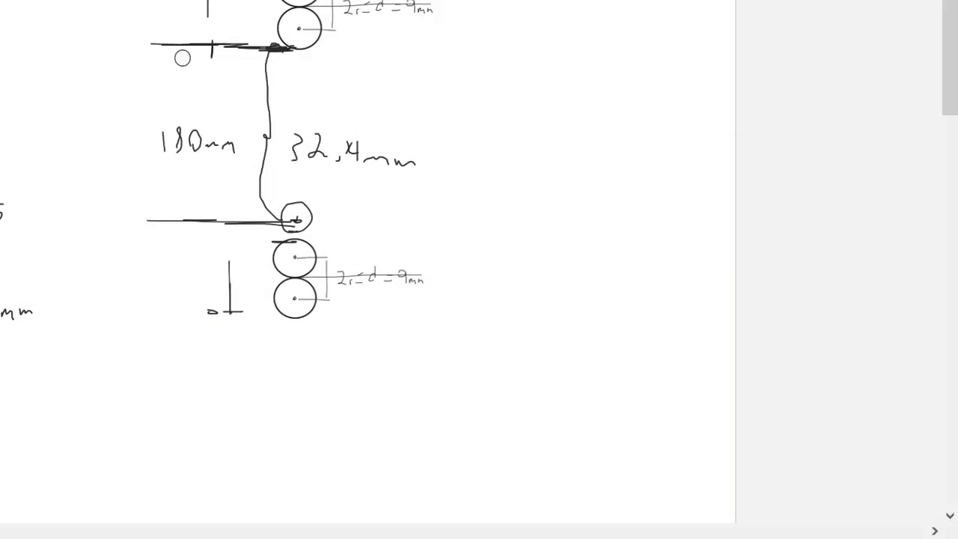
mouse_move(181, 57)
mouse_down()
mouse_move(209, 32)
mouse_move(304, 65)
mouse_move(349, 146)
mouse_move(342, 199)
mouse_move(197, 205)
mouse_move(174, 113)
mouse_up()
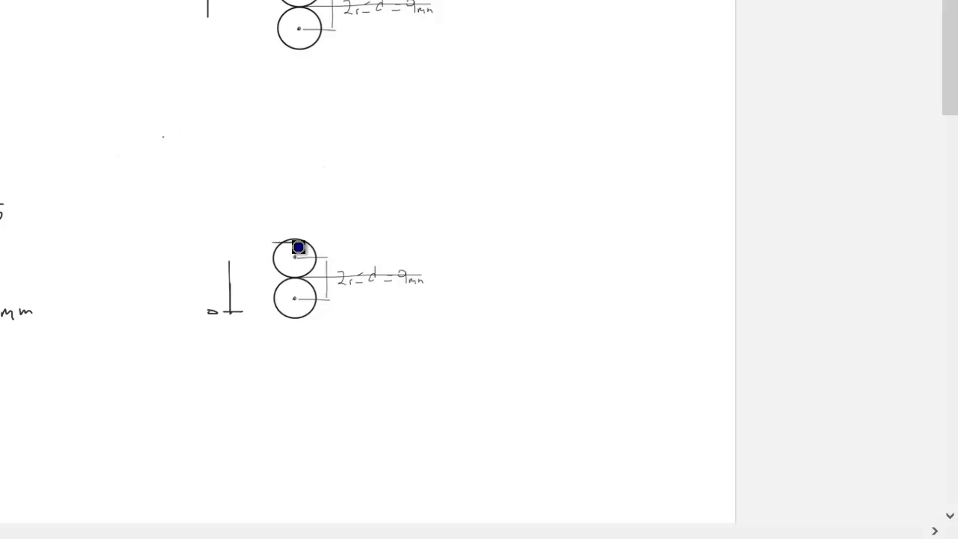
mouse_move(250, 47)
mouse_down()
mouse_move(220, 65)
mouse_move(223, 136)
mouse_up()
drag(221, 192, 238, 226)
mouse_move(137, 110)
mouse_down()
mouse_move(137, 148)
mouse_move(157, 136)
mouse_move(183, 143)
mouse_up()
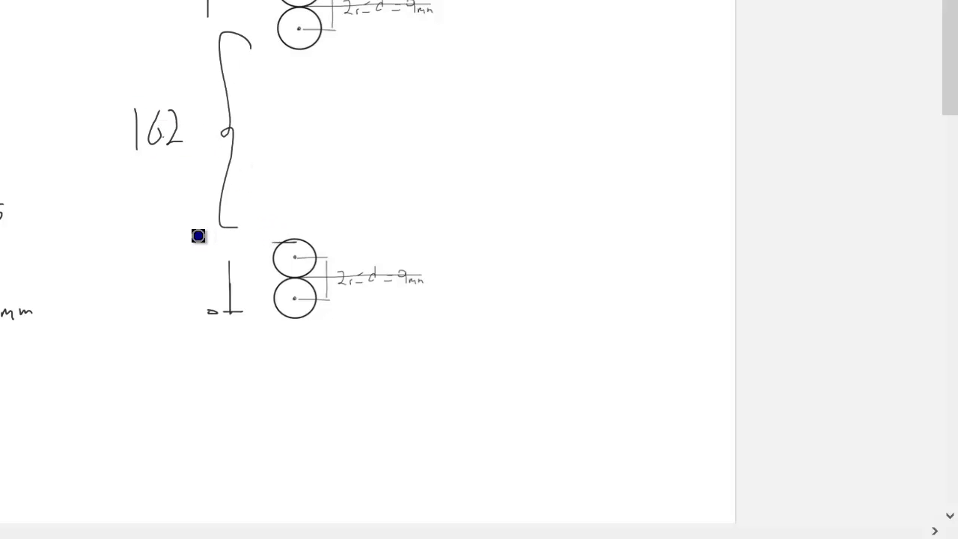
Write 18 at the new brace's lower end and draw a vertical line from the lower pair's base up through the upper pair.
drag(177, 234, 186, 233)
mouse_move(193, 230)
mouse_down()
mouse_move(194, 241)
mouse_move(211, 228)
mouse_up()
drag(292, 317, 300, 46)
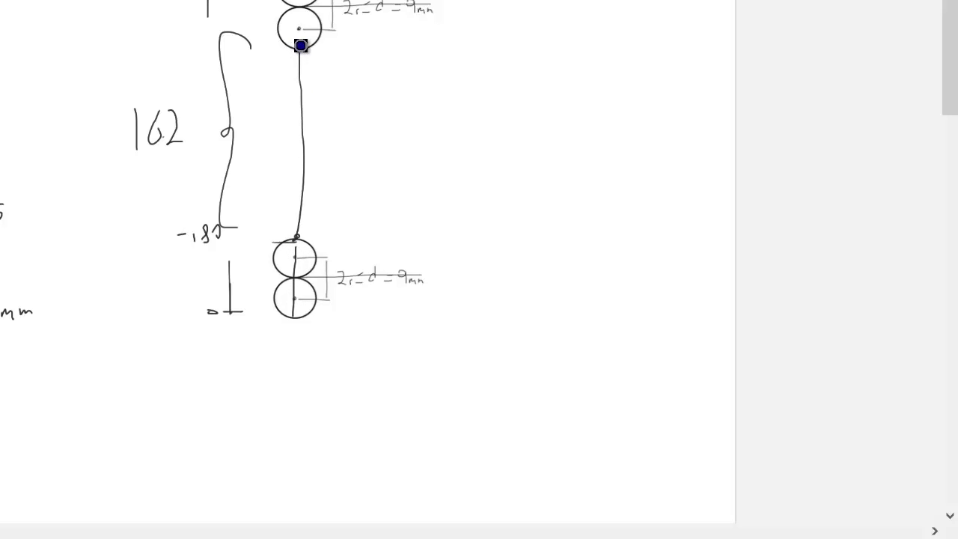
drag(300, 46, 300, 1)
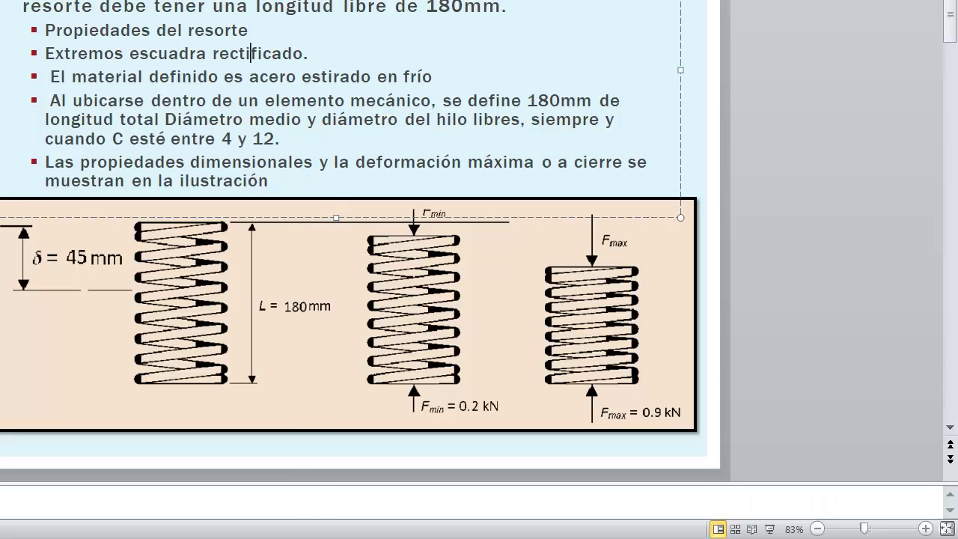
Switch back to the Pieza2 window in SOLIDWORKS and accept the helix edit.
click(170, 489)
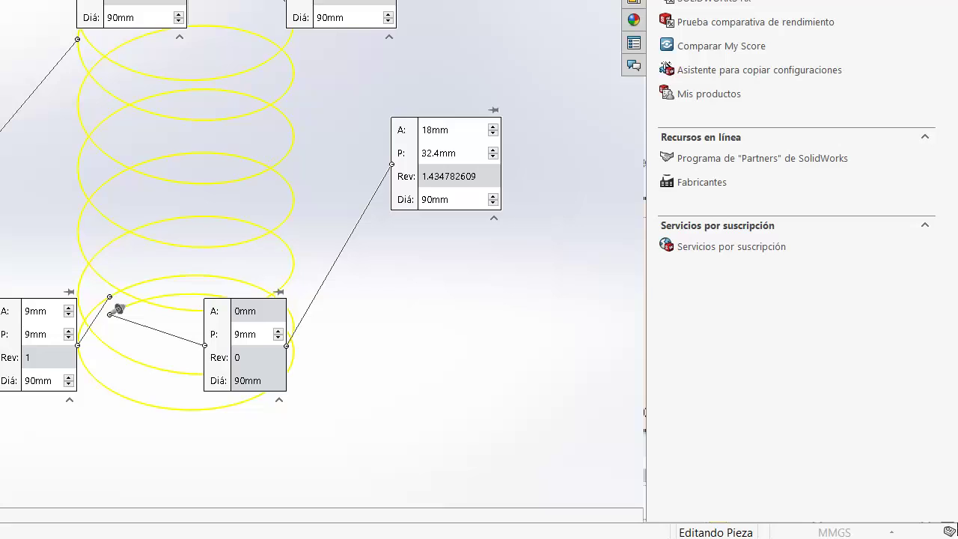
key(Return)
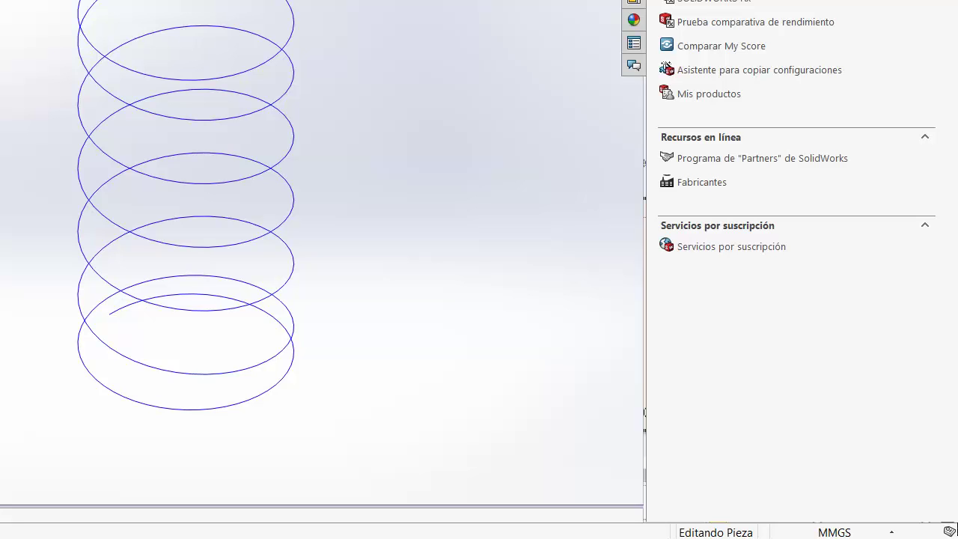
key(ctrl+1)
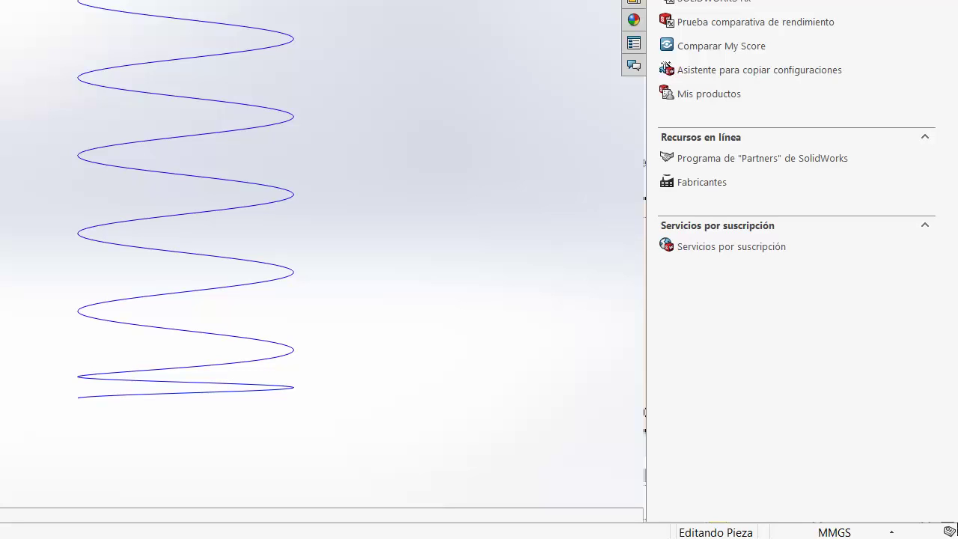
Select the plane facing the front view and the vertical plane perpendicular to it to check their positions against the helix.
click(66, 183)
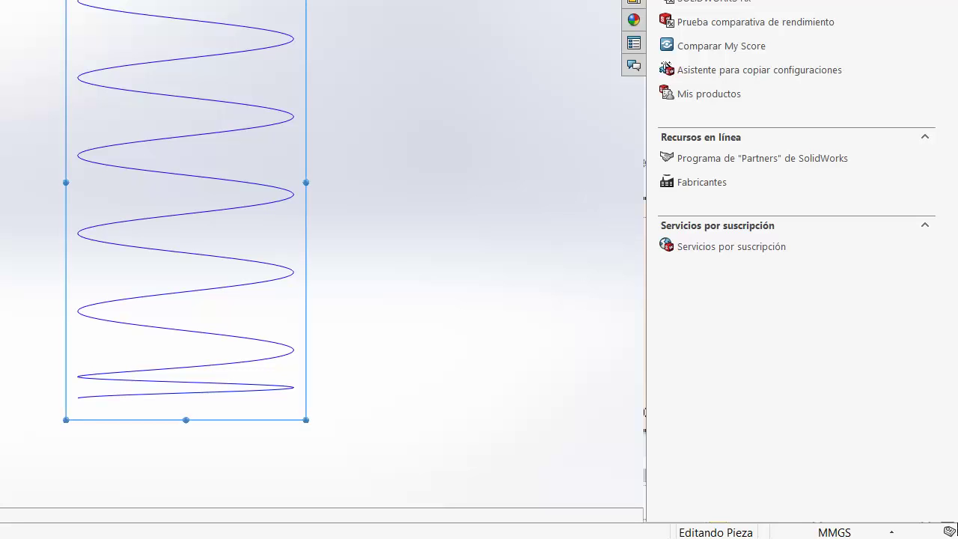
click(26, 183)
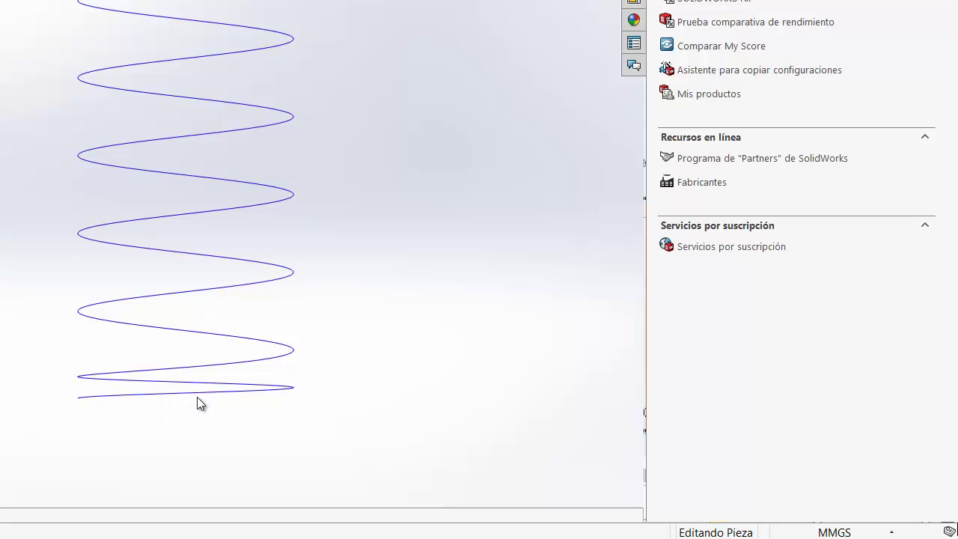
click(233, 361)
click(0, 183)
click(0, 198)
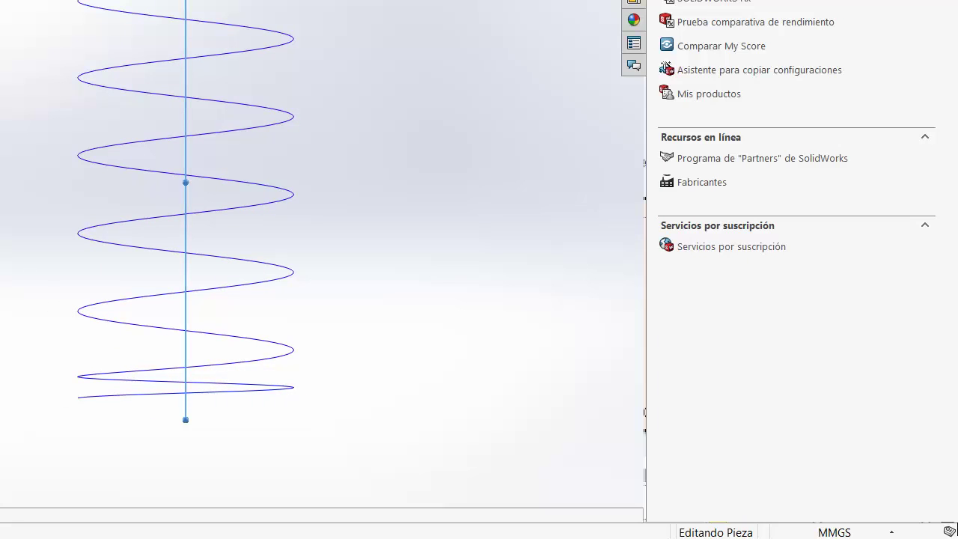
click(0, 129)
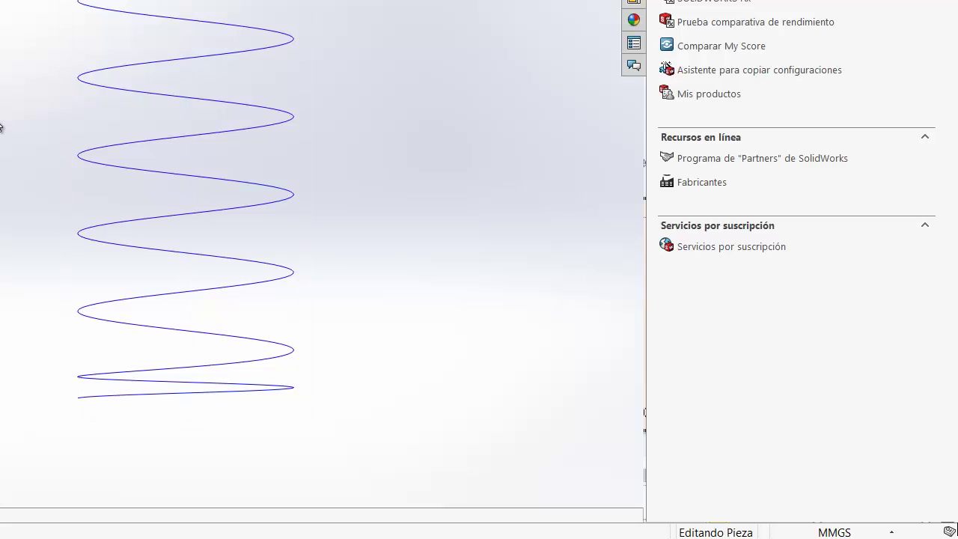
Start a circle sketch on the vertical plane through the helix's lower start point, viewed face-on.
key(ctrl+7)
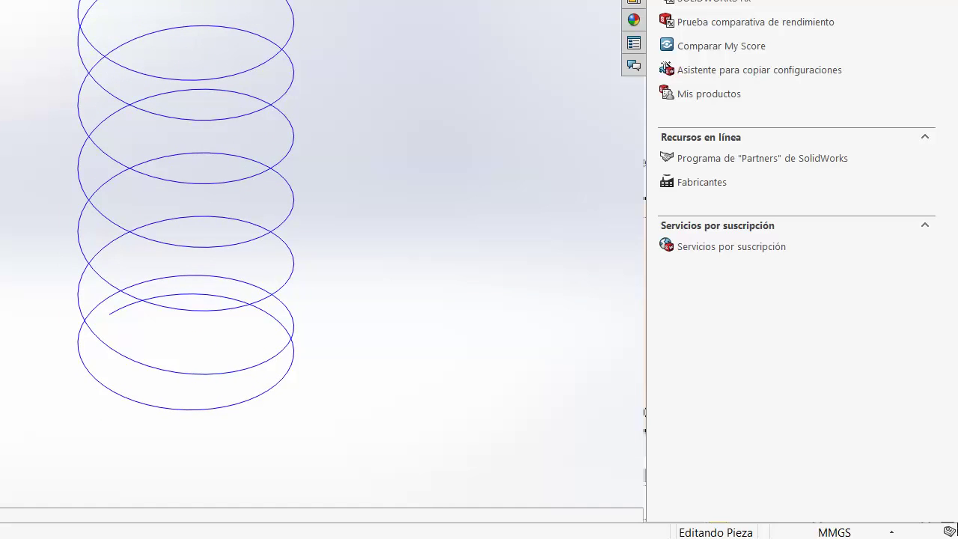
click(0, 183)
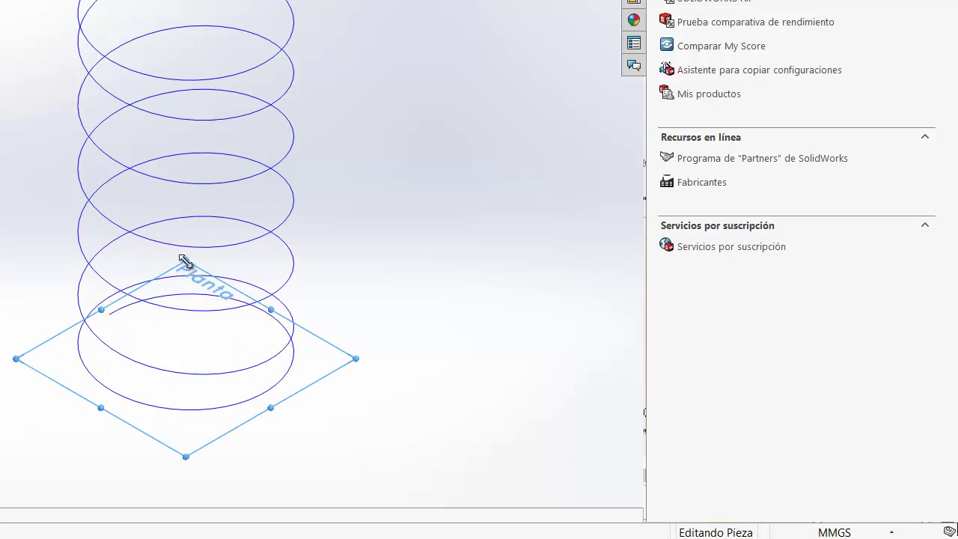
click(0, 166)
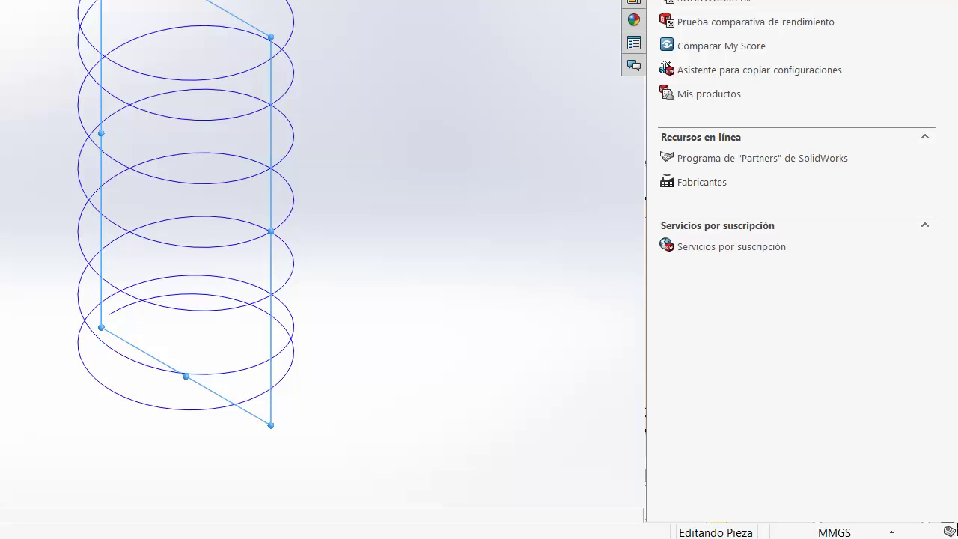
key(ctrl+8)
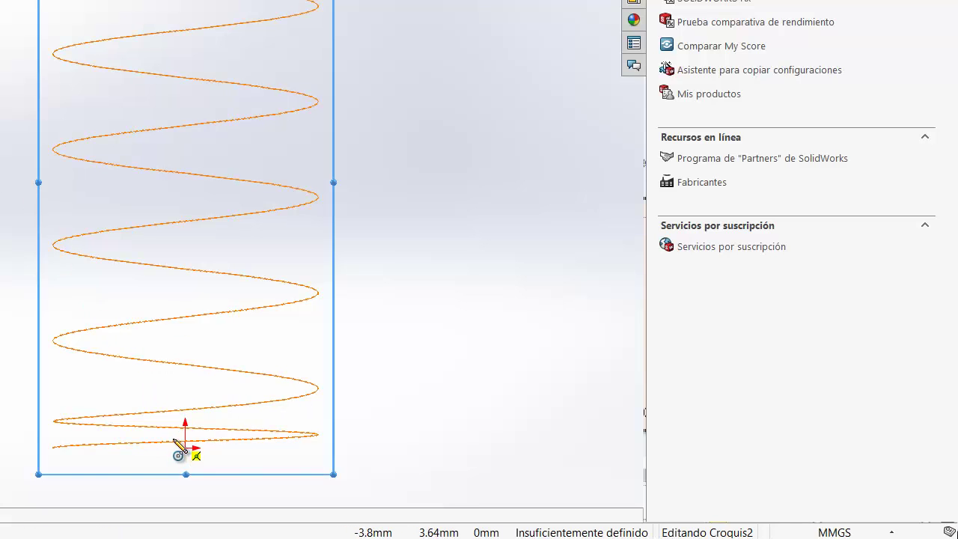
scroll(186, 453, up, 2)
scroll(180, 442, down, 3)
scroll(189, 288, down, 5)
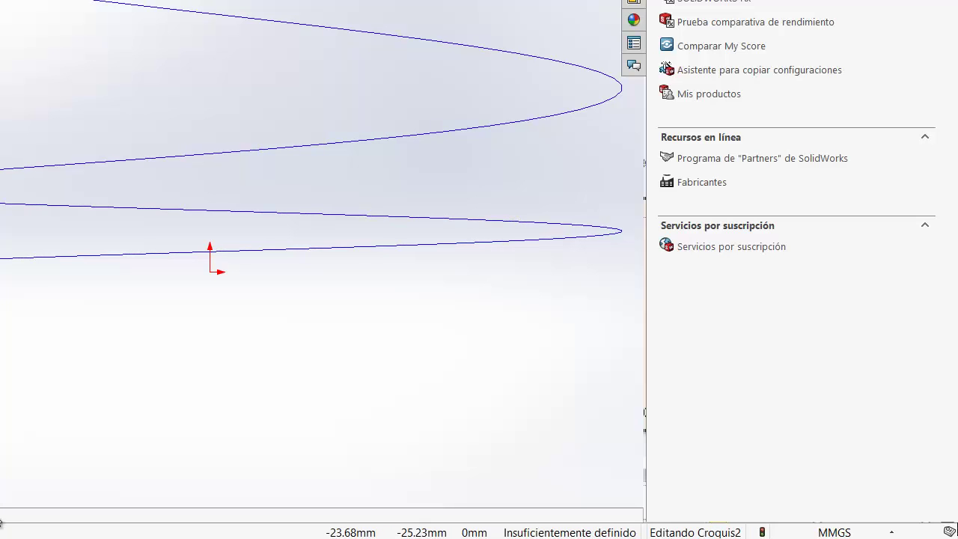
Switch to the Jamboard in the browser to check the wire diameter in the coil diagram, and return to SOLIDWORKS.
mouse_move(2, 537)
click(2, 479)
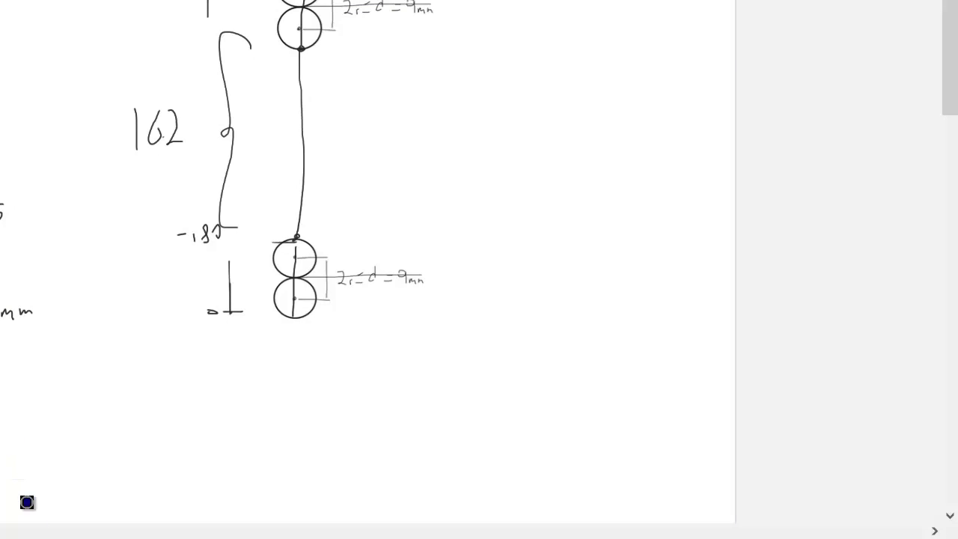
mouse_move(58, 496)
click(188, 480)
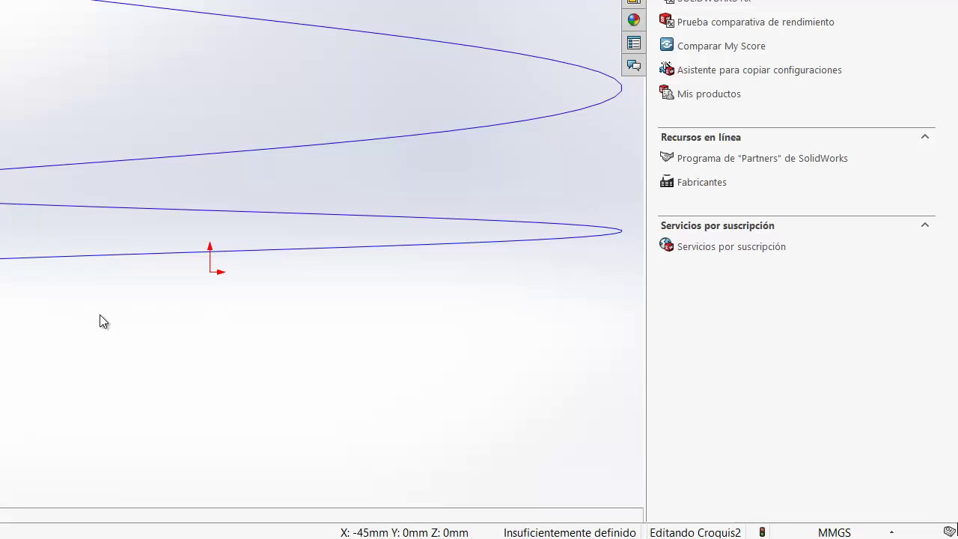
Position the wire-profile circle at the helix's lower end with reference to the sketch origin, and close the sketch.
click(210, 272)
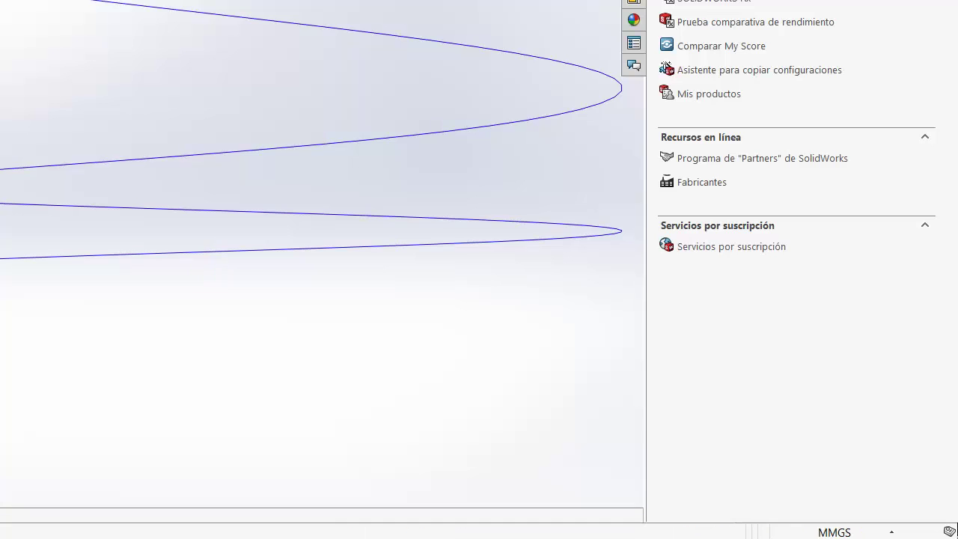
scroll(321, 254, down, 2)
scroll(94, 108, up, 5)
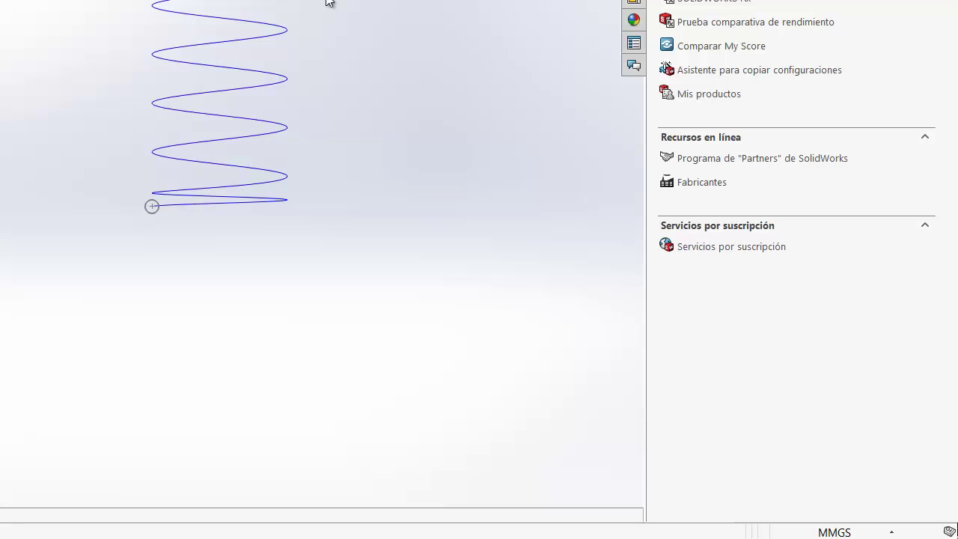
Sweep the circular profile Croquis2 along the helix path to create the solid spring wire.
key(ctrl+7)
key(ctrl+1)
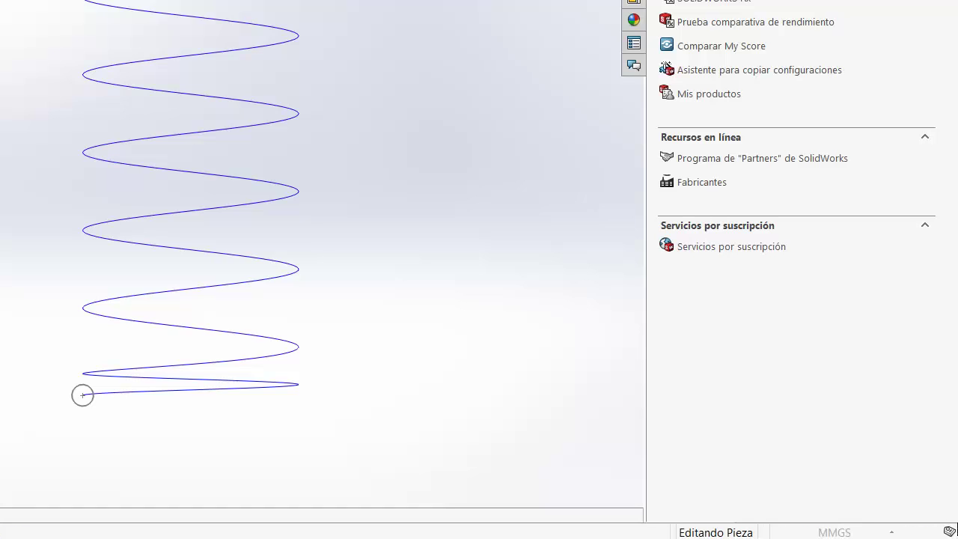
click(76, 397)
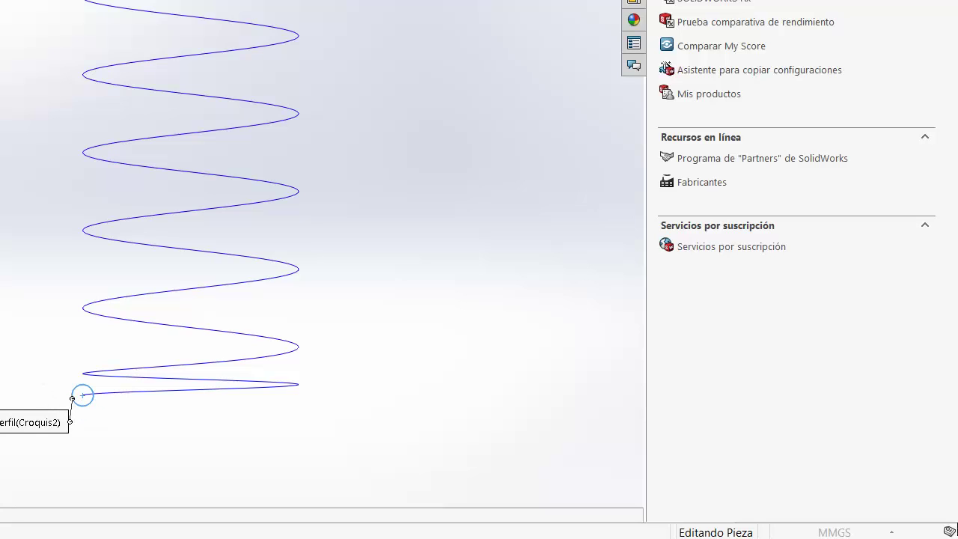
click(139, 89)
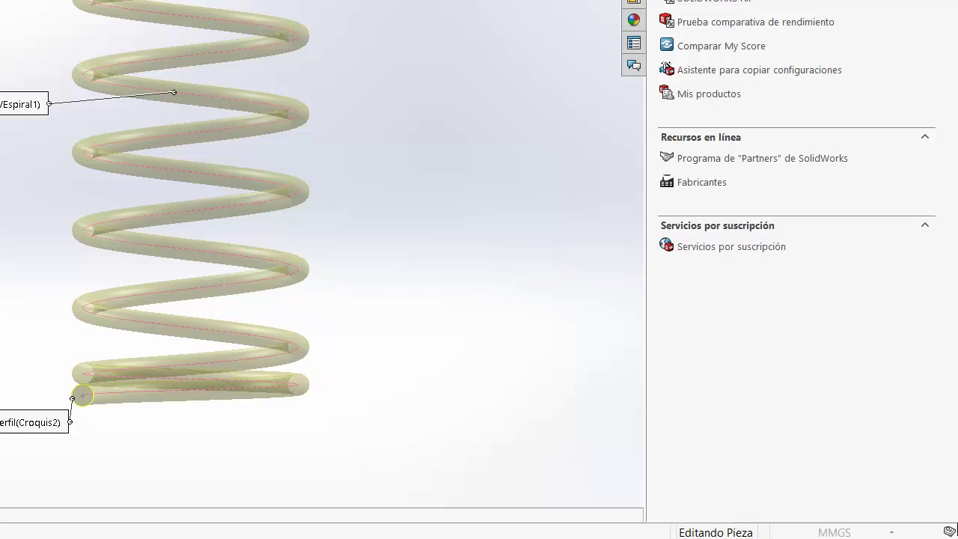
key(Return)
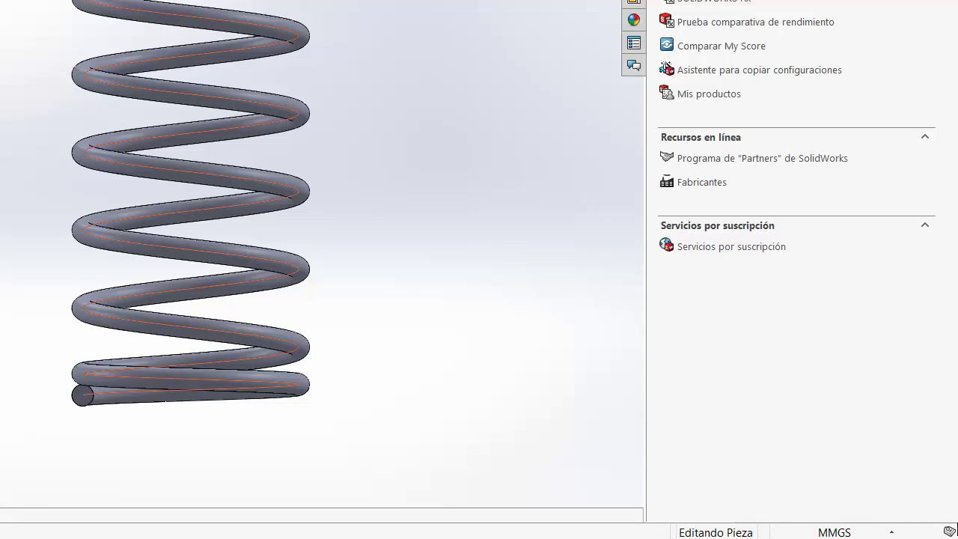
Highlight the helix inside the swept spring, clear the selection, and examine the coils in isometric, front and back views.
click(98, 2)
click(98, 2)
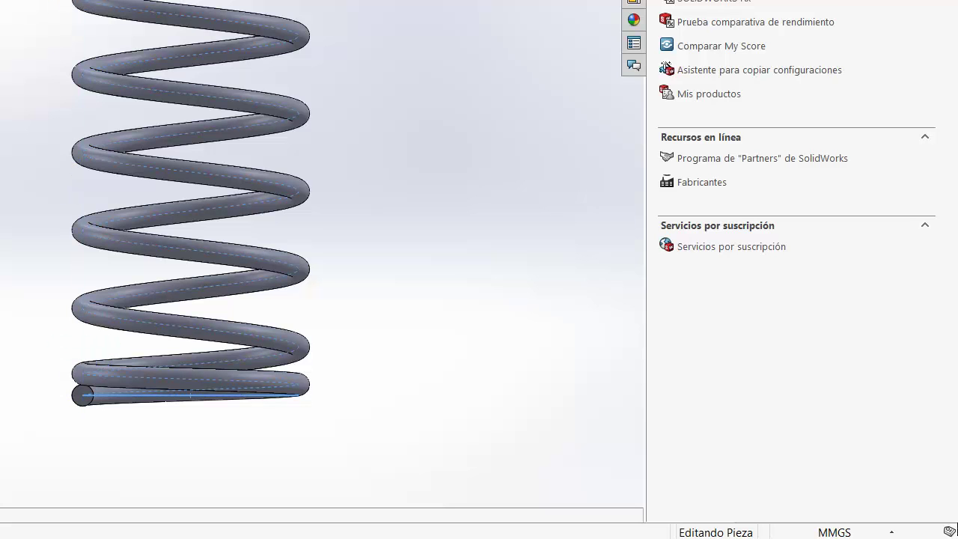
key(Escape)
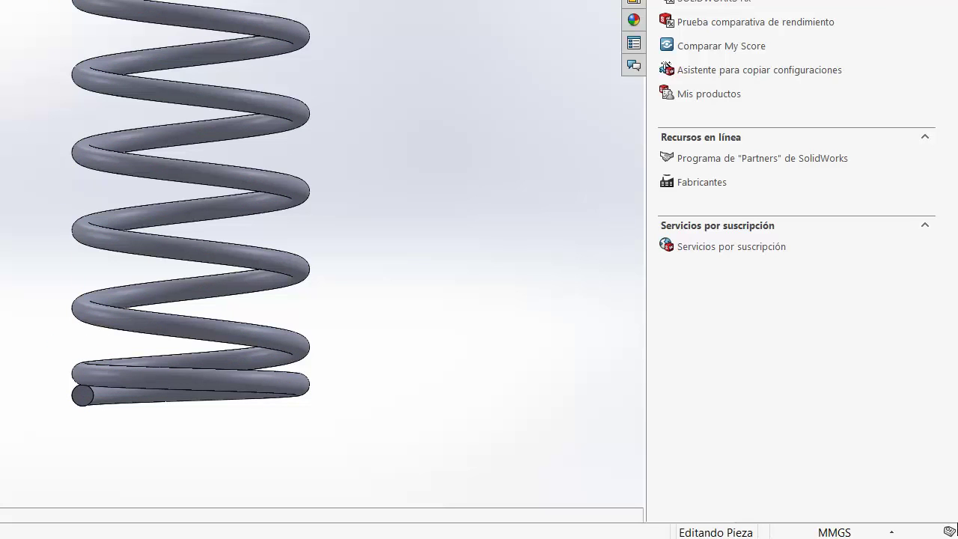
key(ctrl+7)
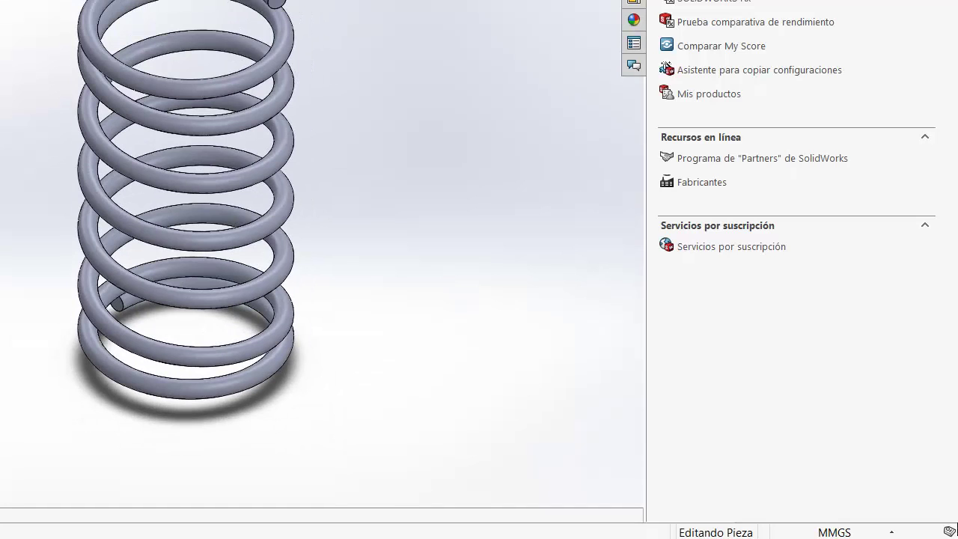
key(ctrl+1)
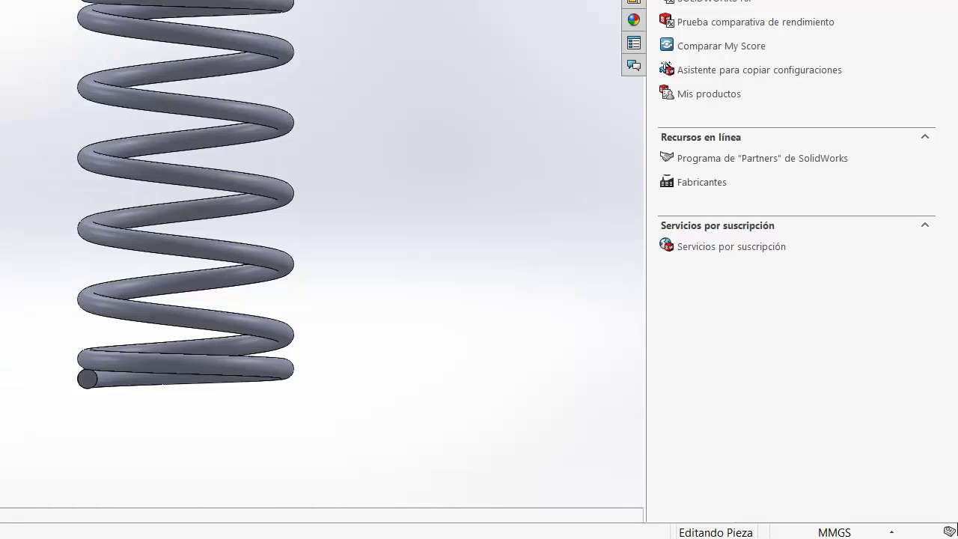
key(ctrl+2)
key(ctrl+1)
key(ctrl+2)
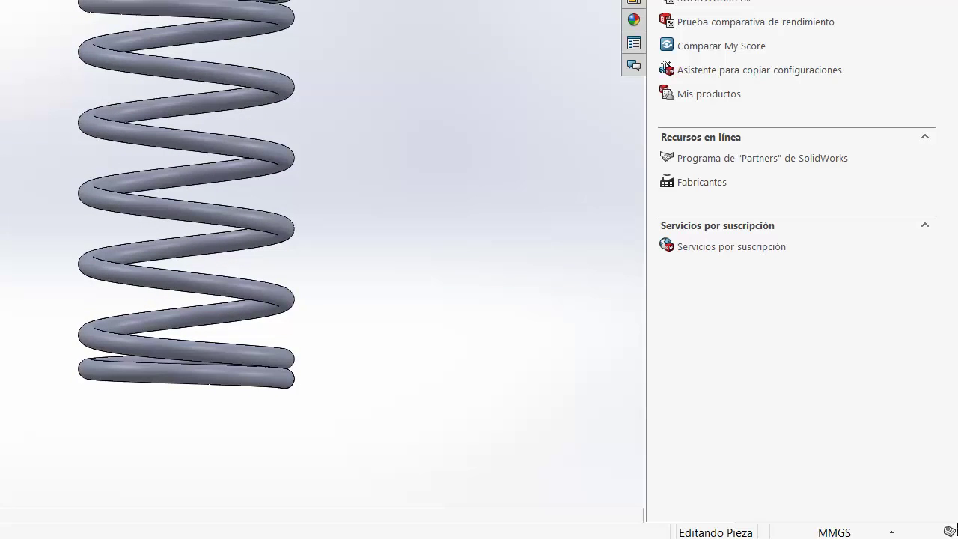
key(ctrl+1)
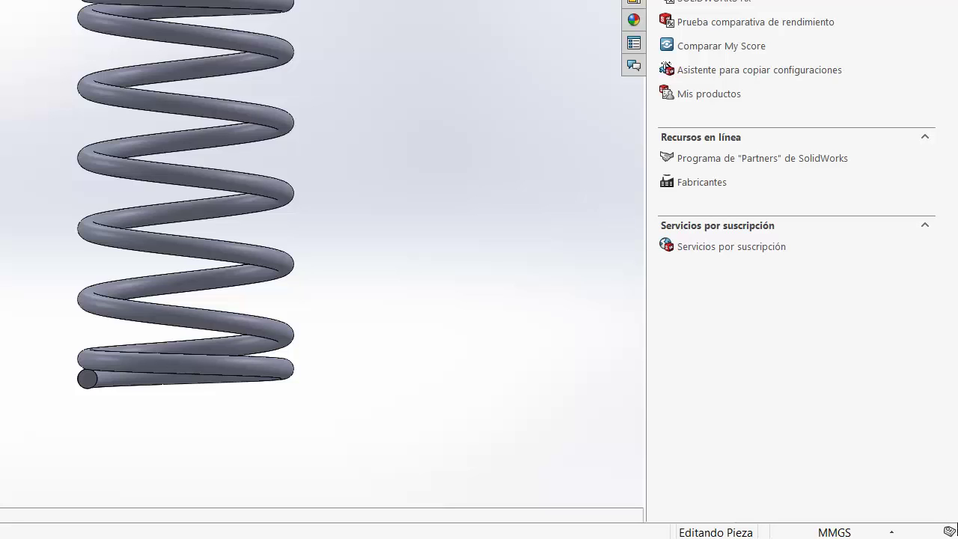
key(ctrl+7)
key(ctrl+1)
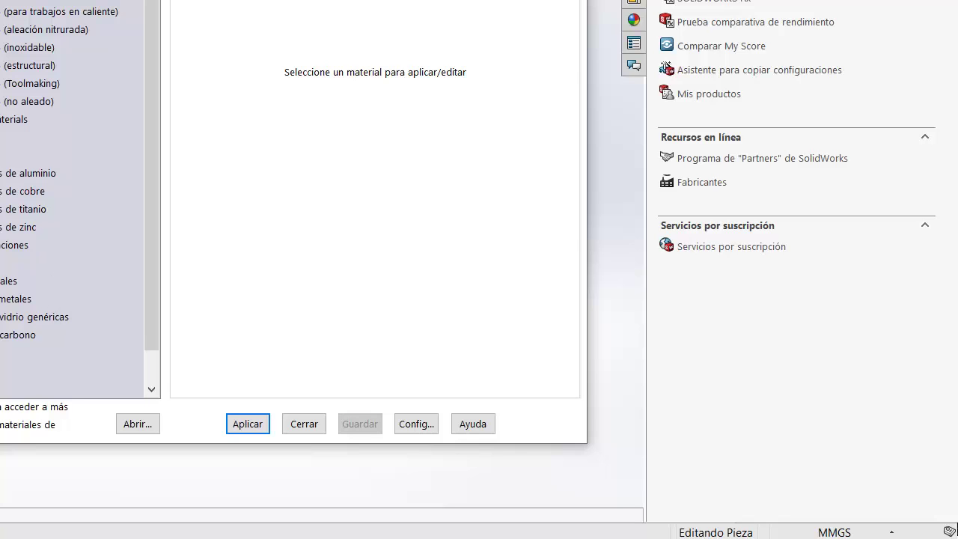
Browse the DIN and SOLIDWORKS steel categories in the material library for a steel suitable for the spring.
scroll(74, 191, up, 4)
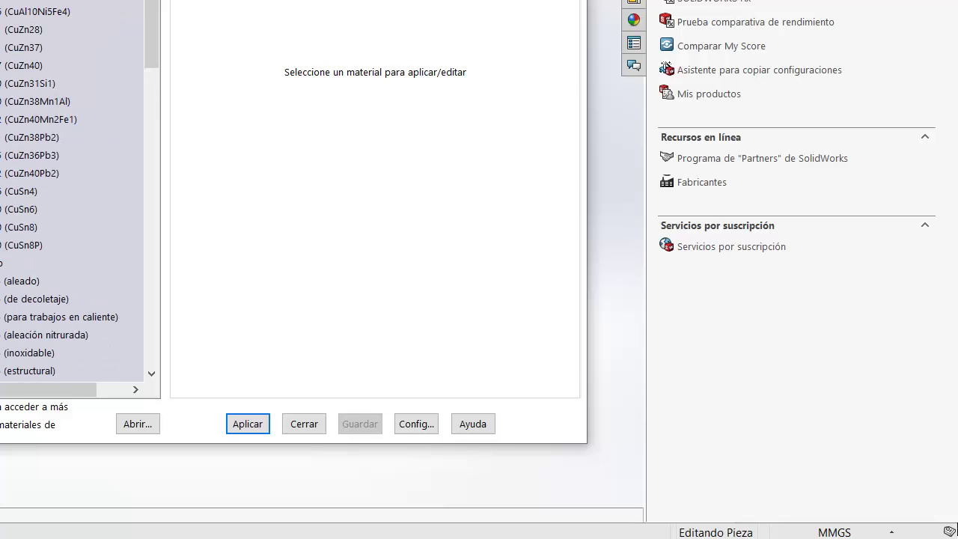
scroll(75, 191, down, 7)
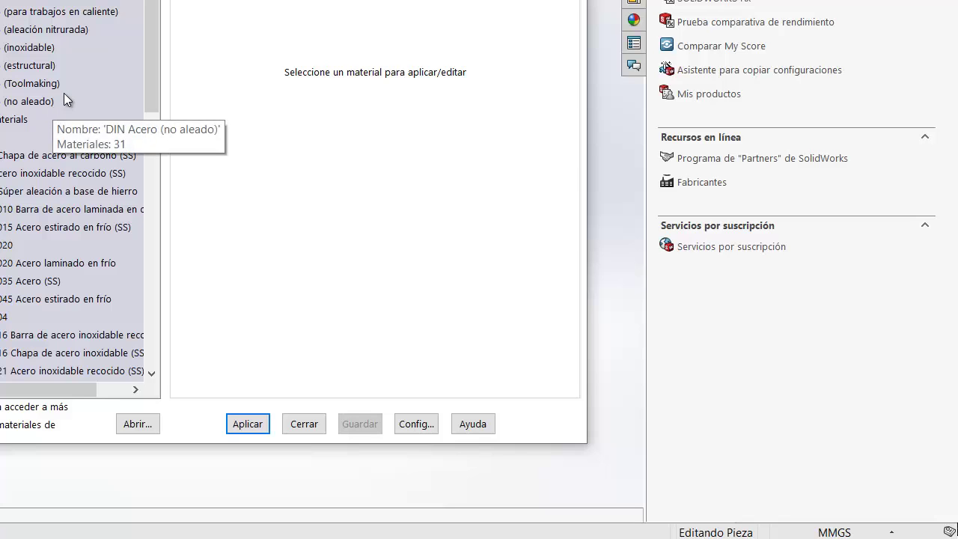
scroll(64, 92, down, 1)
scroll(64, 92, down, 6)
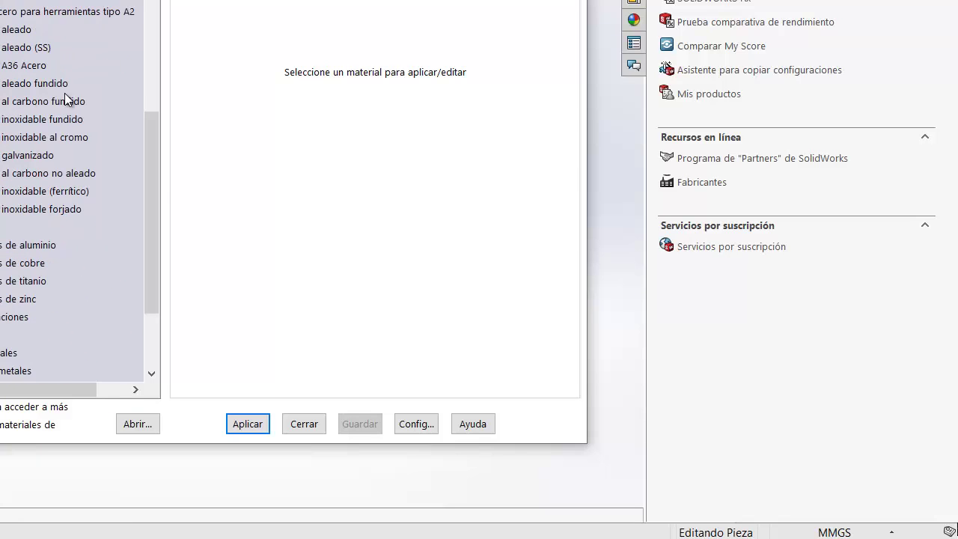
scroll(57, 136, up, 6)
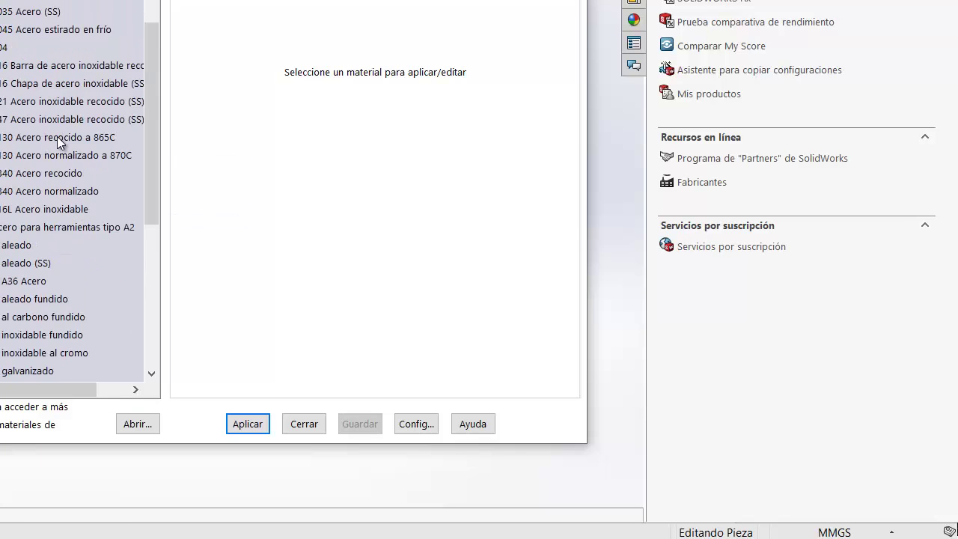
click(2, 83)
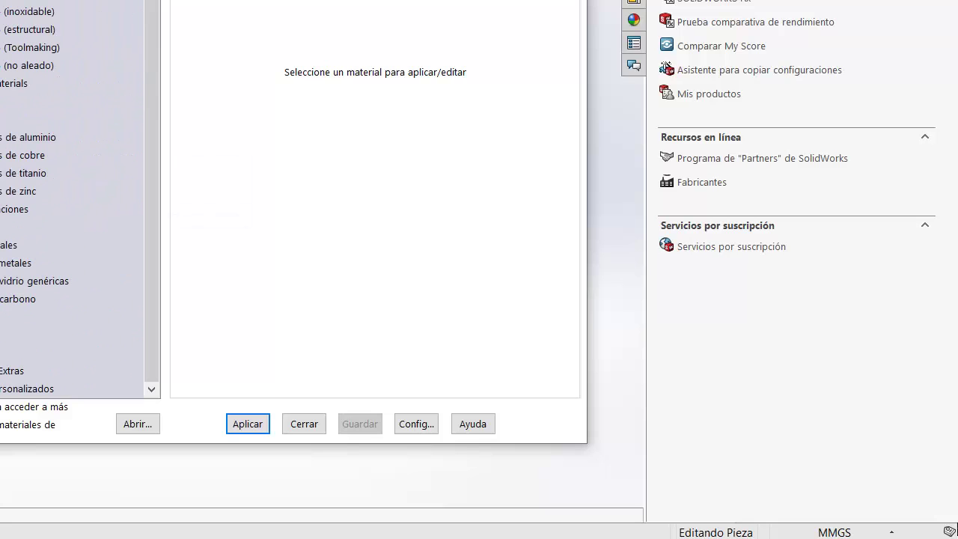
click(2, 101)
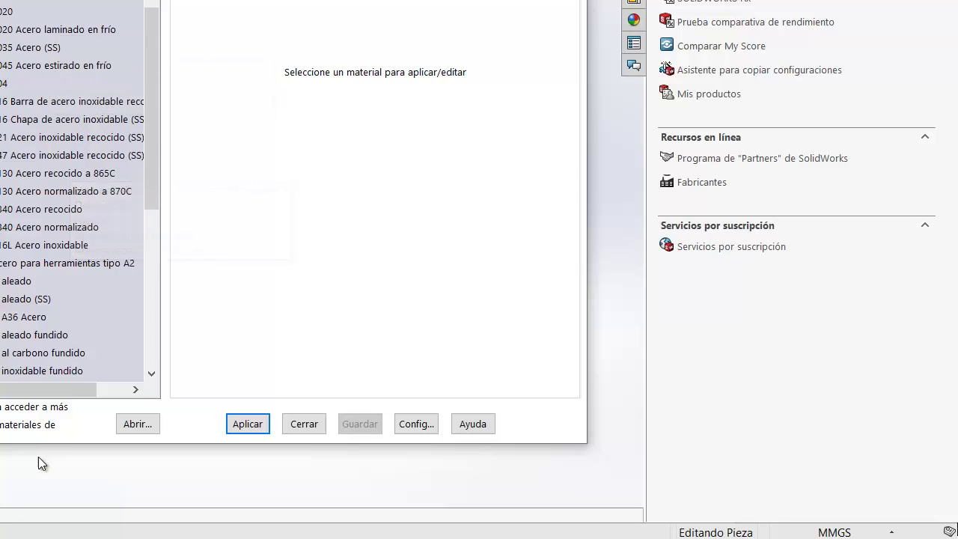
Switch to Firefox and reopen the page comparing 1045 steel with ASTM A227 spring steel in a new tab.
click(1, 537)
click(1, 478)
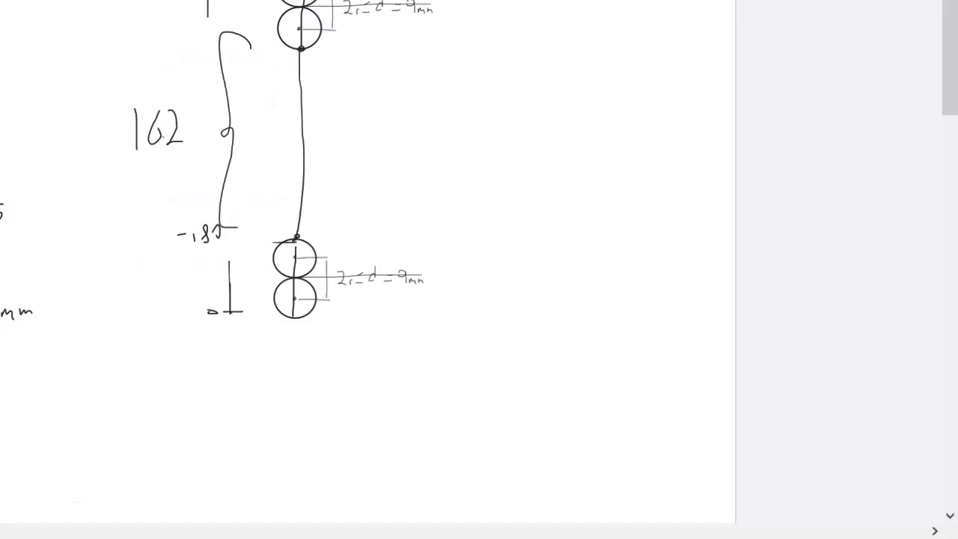
key(ctrl+t)
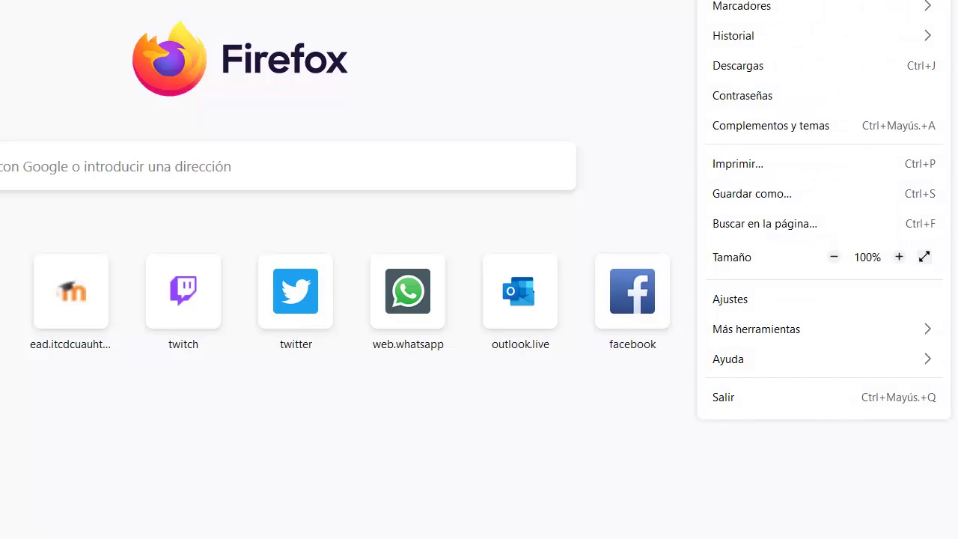
click(746, 7)
click(750, 28)
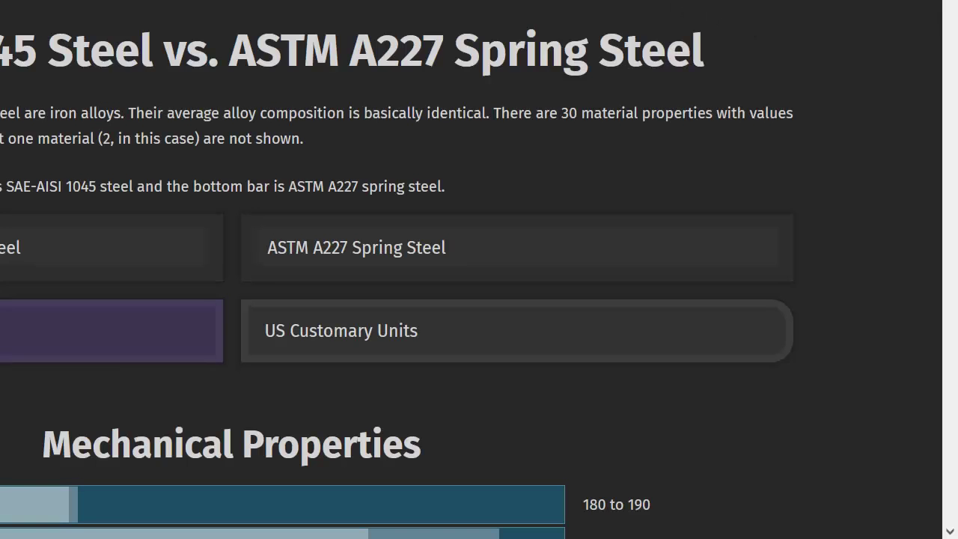
Copy the steel comparison page's address and send it to everyone in the Google Meet chat.
click(107, 0)
right_click(107, 1)
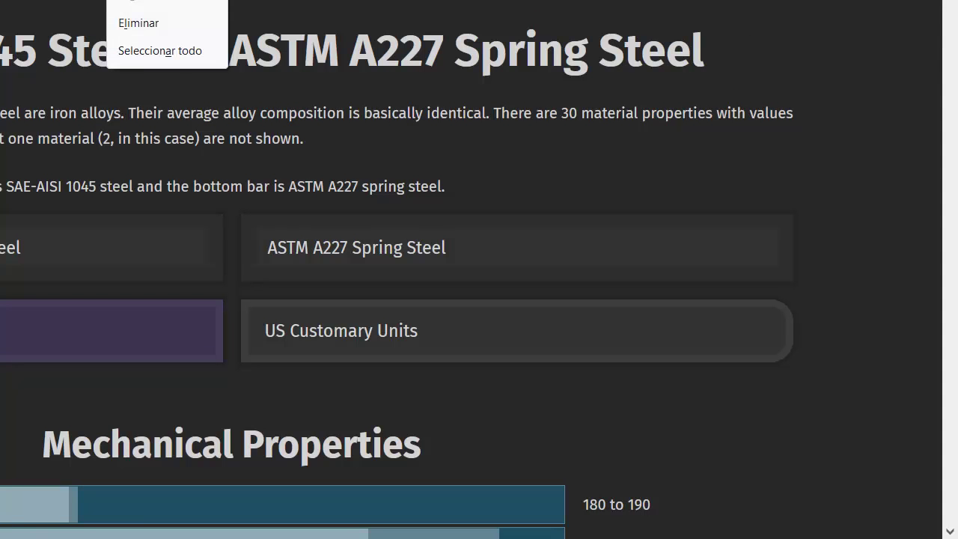
click(133, 1)
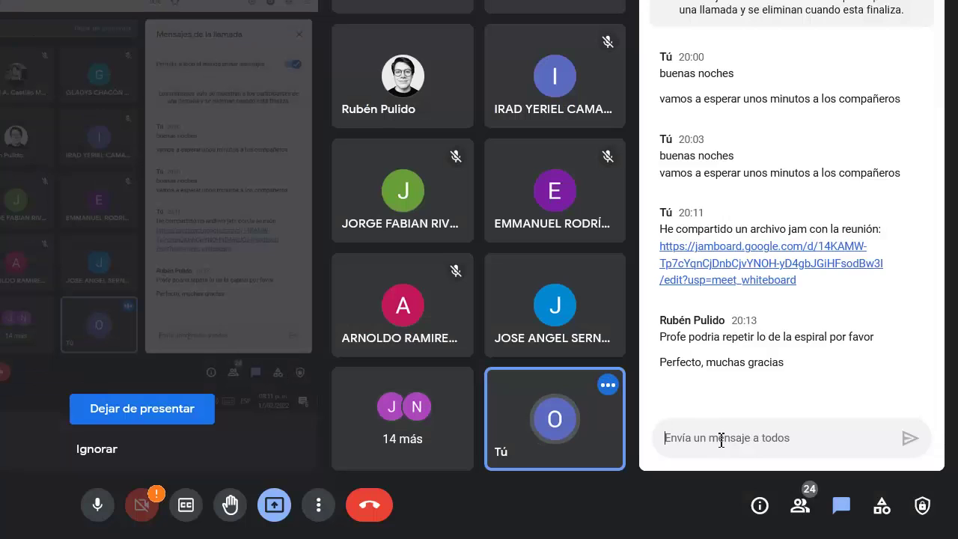
right_click(711, 436)
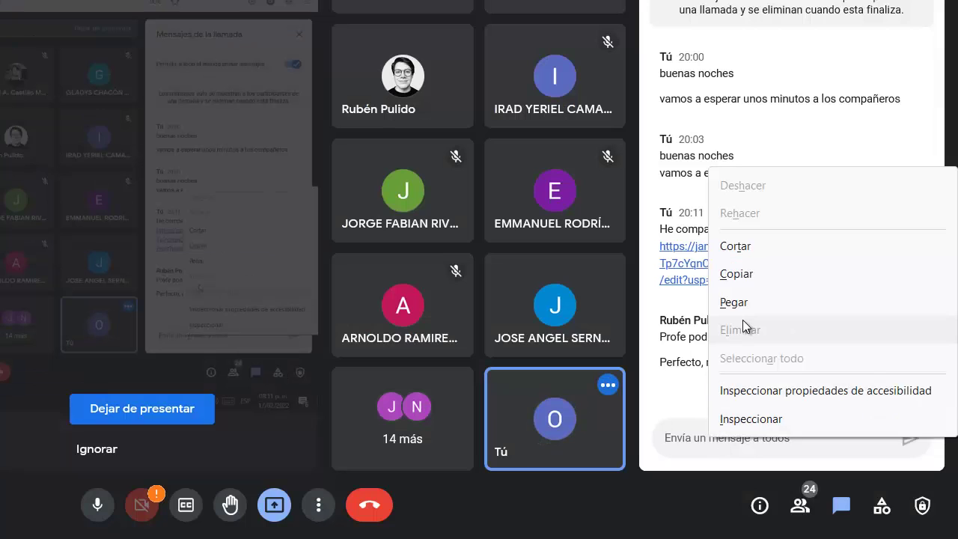
click(743, 310)
key(Return)
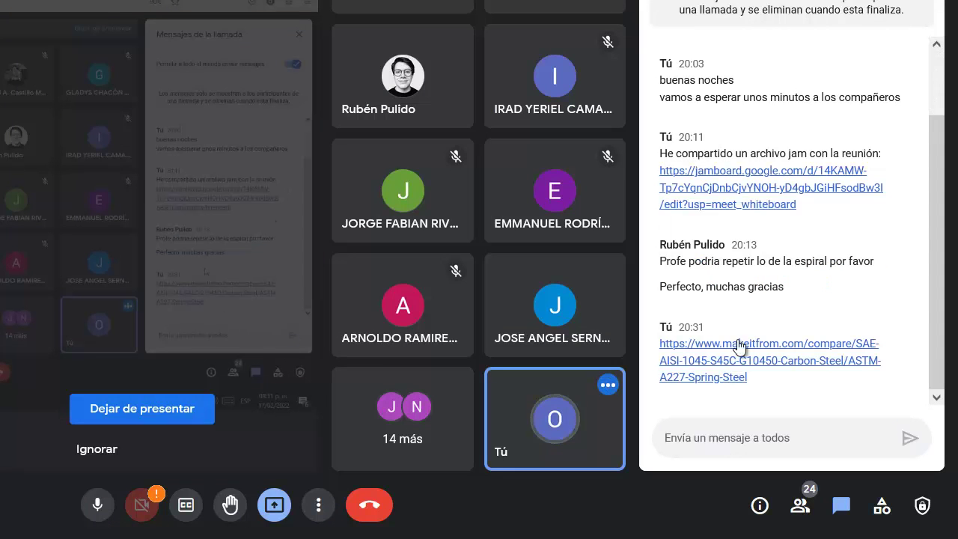
Open the shared steel comparison page and highlight the 1045 steel name in its heading.
click(724, 356)
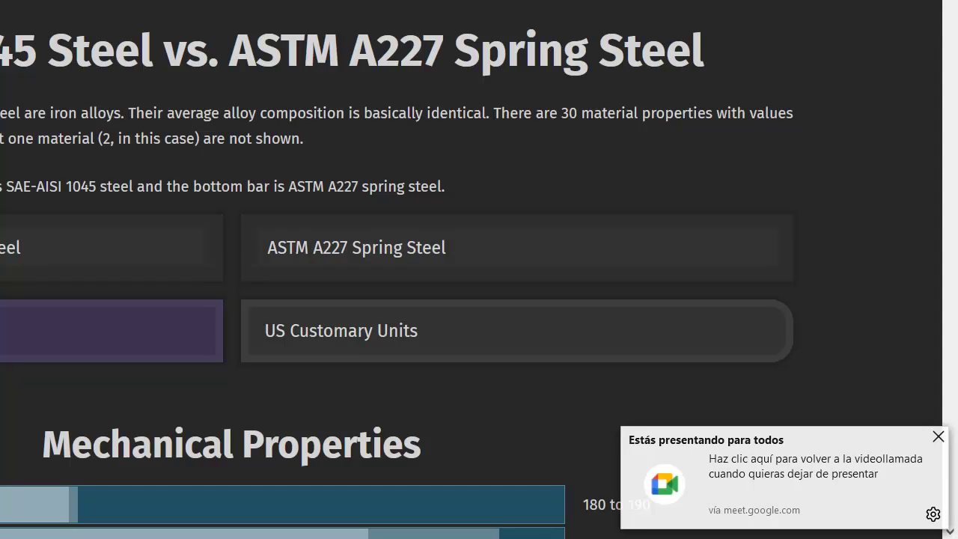
drag(2, 52, 91, 52)
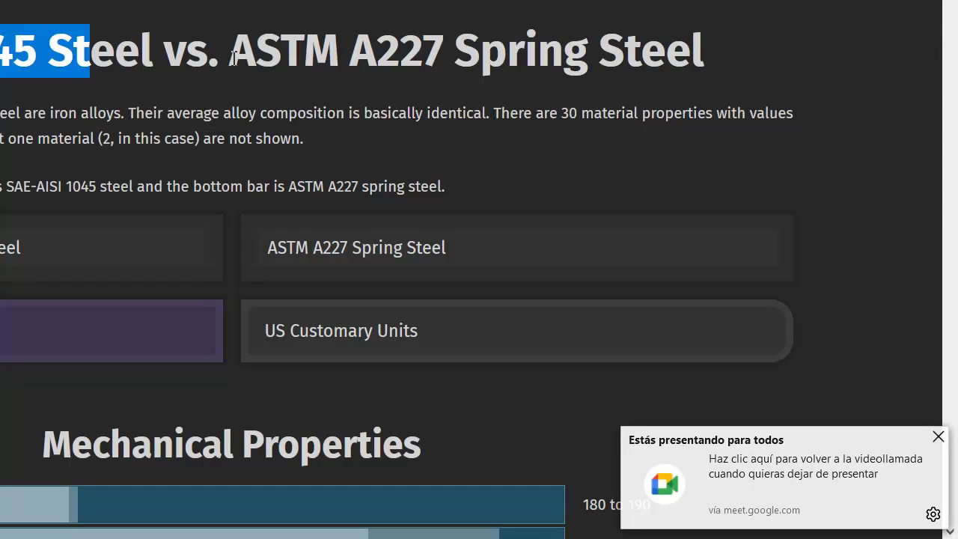
Highlight ASTM A227 in the page heading, and switch to SOLIDWORKS to select AISI 1045 Acero estirado en frío in the material library.
drag(231, 53, 453, 65)
click(387, 58)
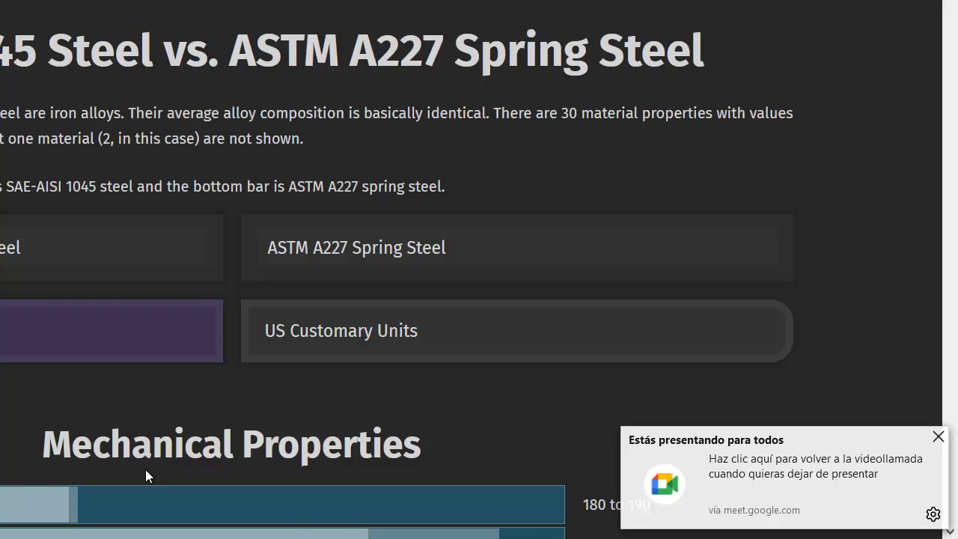
mouse_move(53, 484)
click(182, 467)
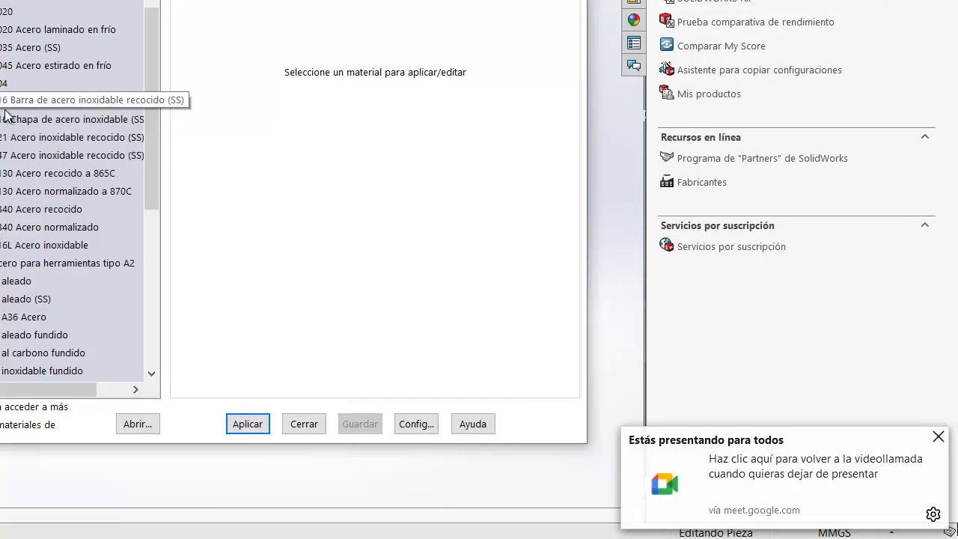
mouse_move(59, 70)
click(4, 67)
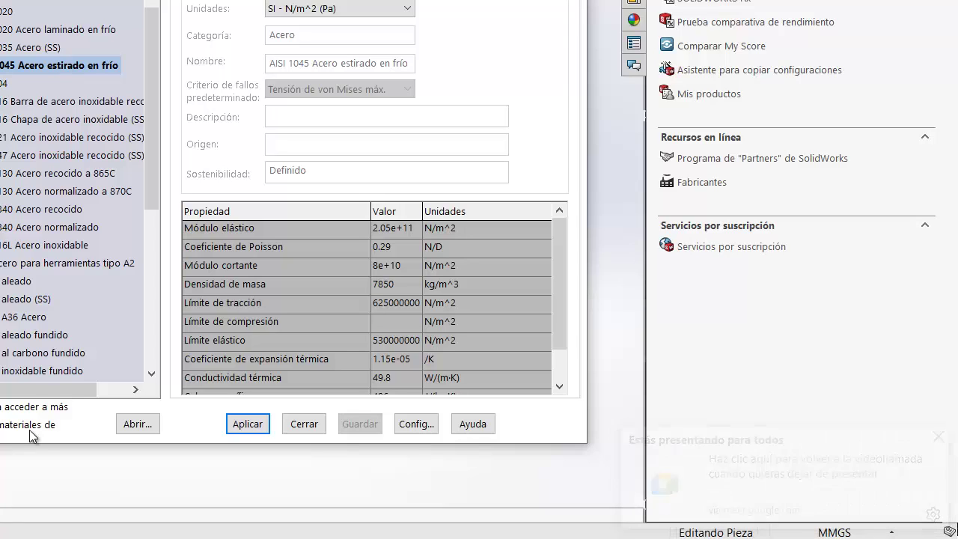
Return to the steel comparison page in Firefox and examine the statement about both steels' average alloy composition.
click(21, 537)
click(2, 479)
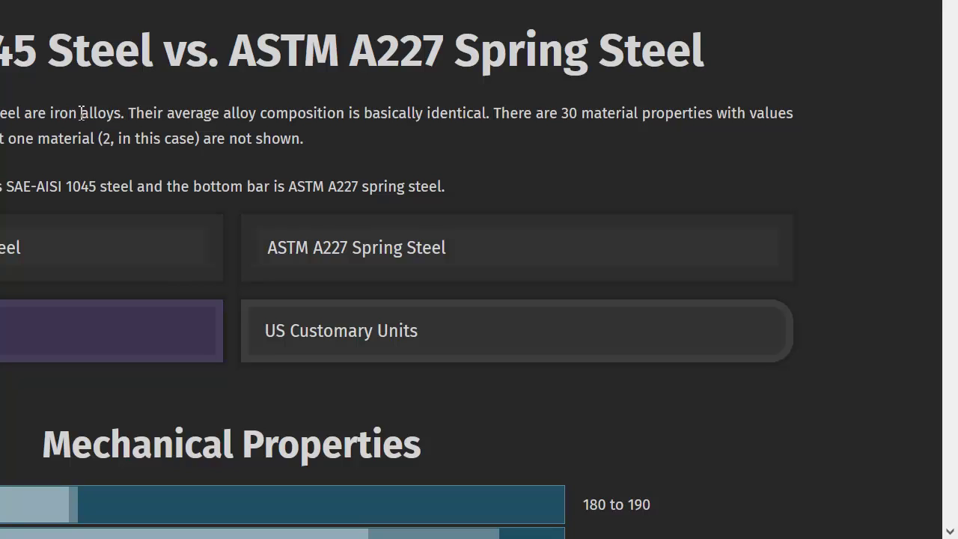
drag(60, 116, 117, 116)
click(184, 113)
drag(364, 113, 561, 113)
click(267, 105)
drag(0, 53, 154, 52)
click(144, 86)
Switch to SOLIDWORKS, apply AISI 1045 Acero estirado en frío to the spring and close the material library.
click(149, 479)
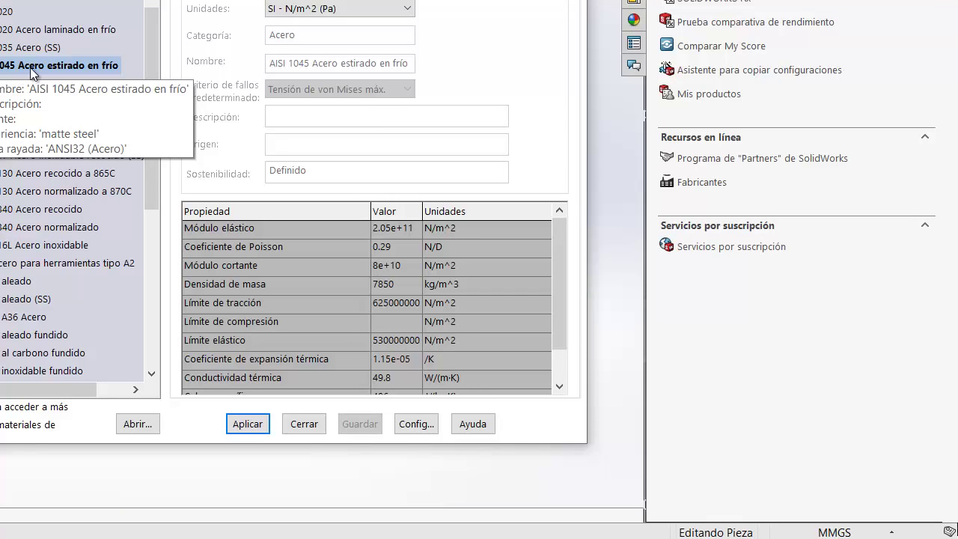
click(247, 424)
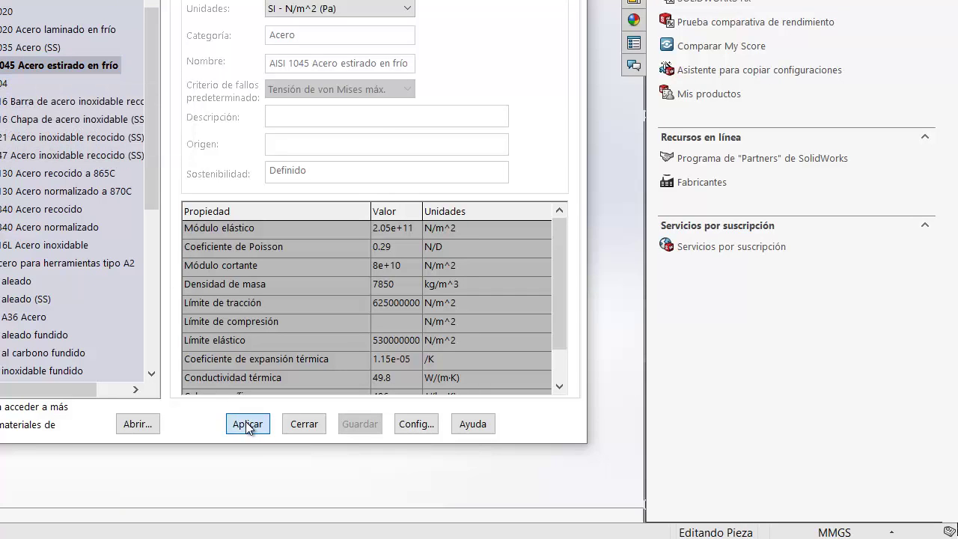
click(303, 425)
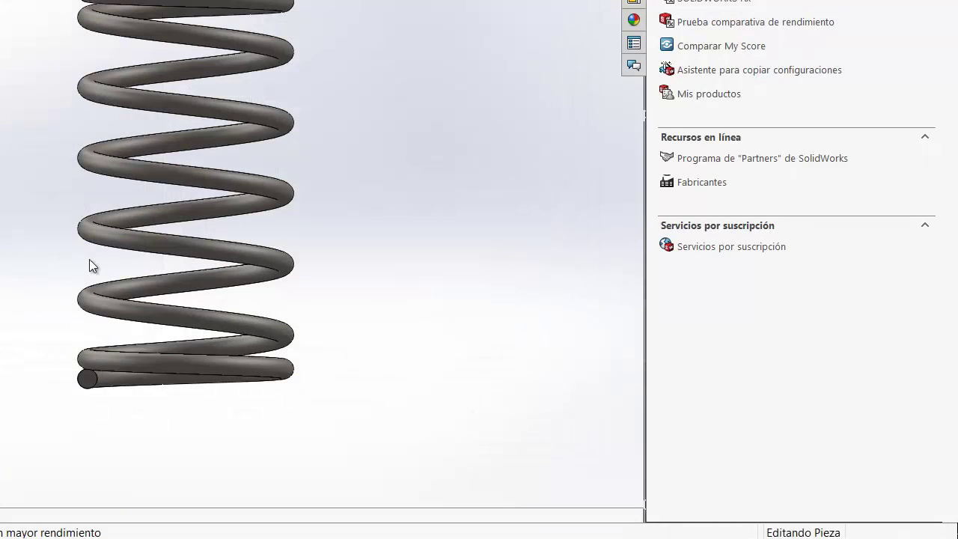
Examine the spring in isometric and front views and rotate it all the way around to check its coils and ends.
key(ctrl+7)
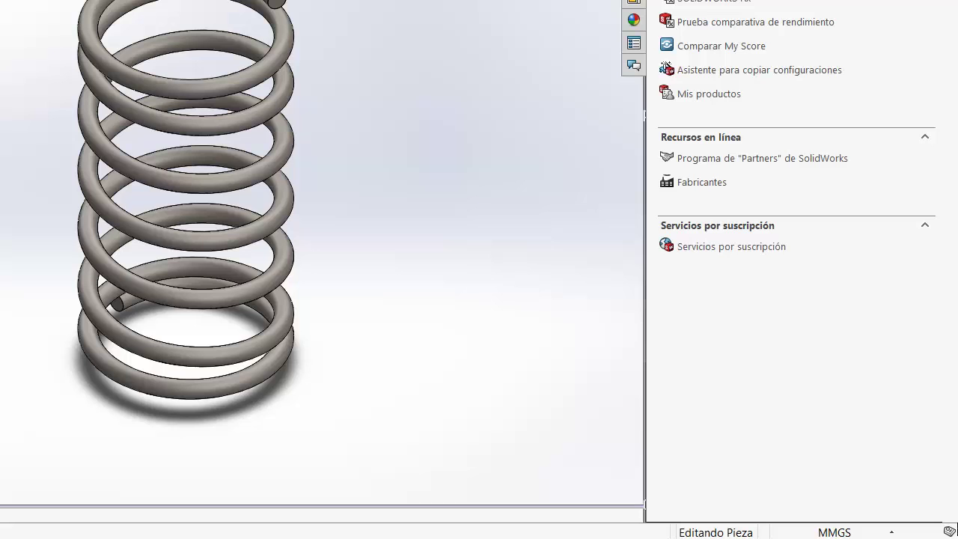
key(ctrl+1)
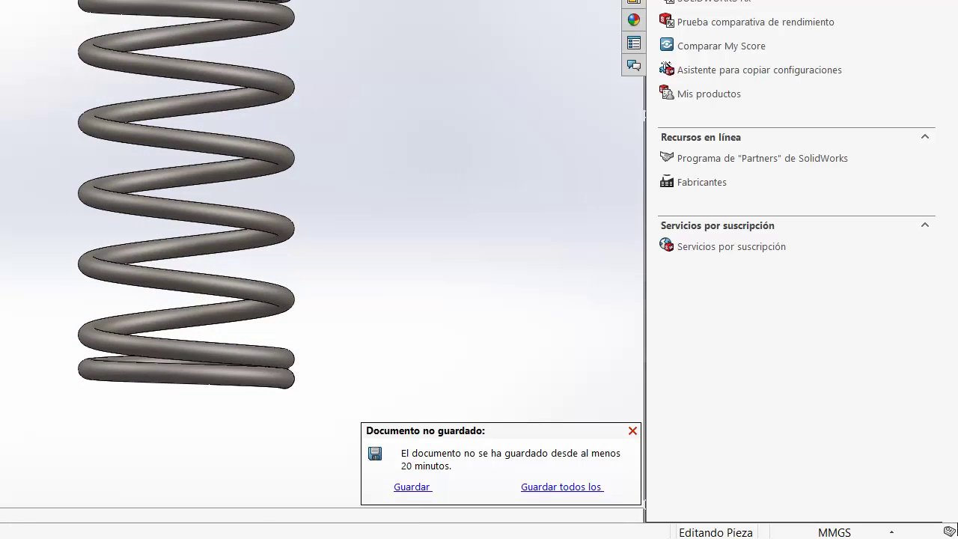
key(Right)
key(Right)
key(Right)
key(Right)
key(Right)
key(Right)
key(Right)
key(Right)
key(Right)
key(Right)
key(Right)
key(Right)
key(Right)
key(Right)
key(Right)
key(Right)
middle_drag(314, 195, 340, 269)
key(Right)
key(Right)
key(Right)
key(Right)
key(Right)
key(Right)
key(Right)
key(Right)
key(Right)
key(Right)
key(Right)
key(Right)
key(Right)
key(Right)
key(Right)
key(Right)
key(Right)
key(Right)
key(Right)
key(Right)
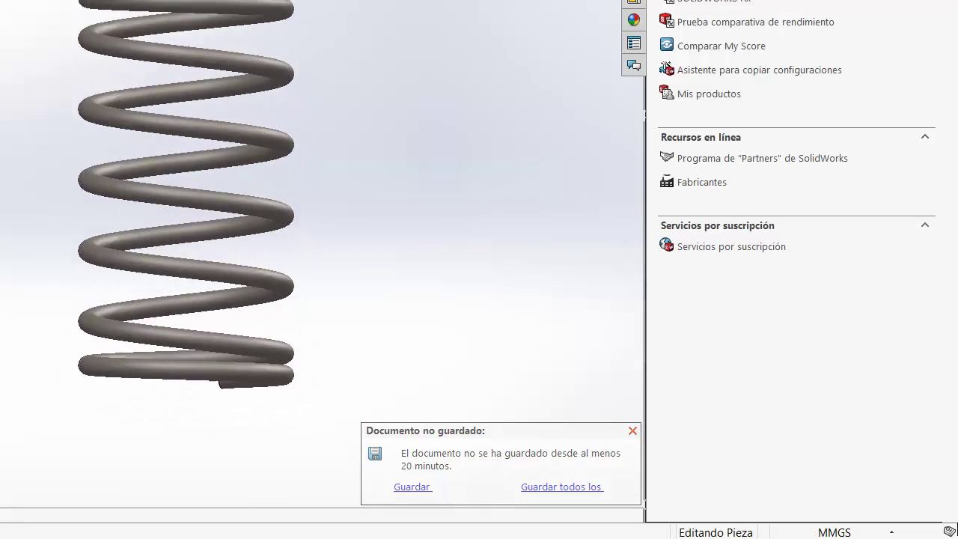
key(Right)
key(Right)
key(Right)
key(Right)
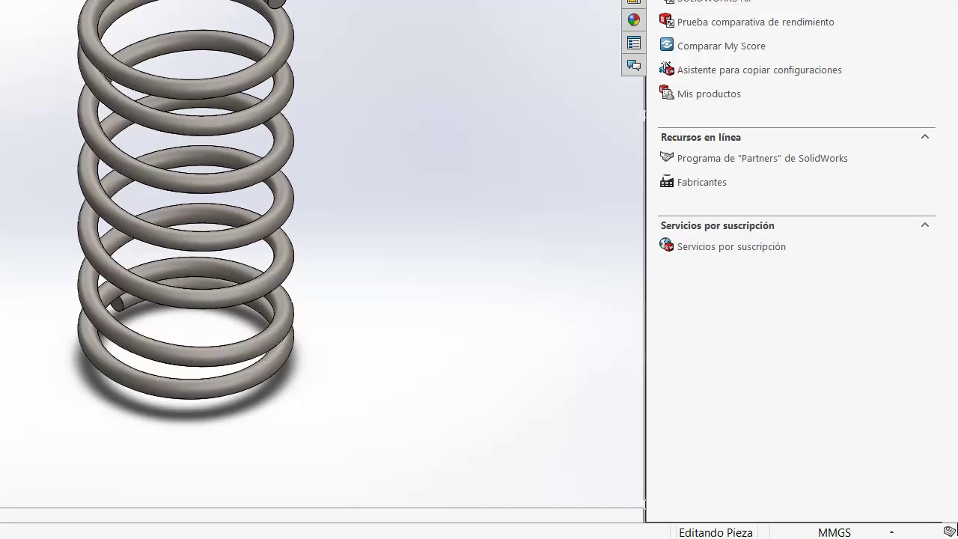
key(ctrl+1)
key(Down)
key(Down)
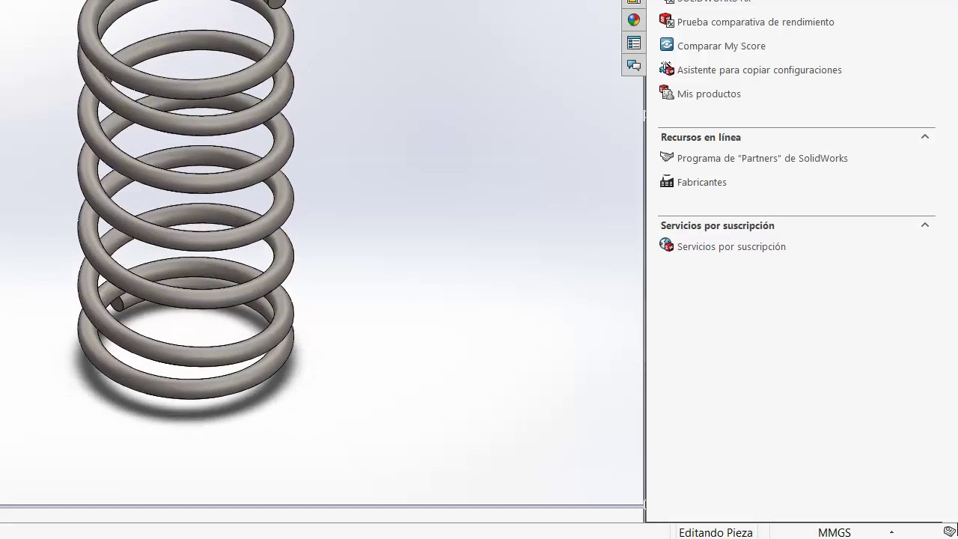
key(Up)
middle_drag(202, 225, 198, 194)
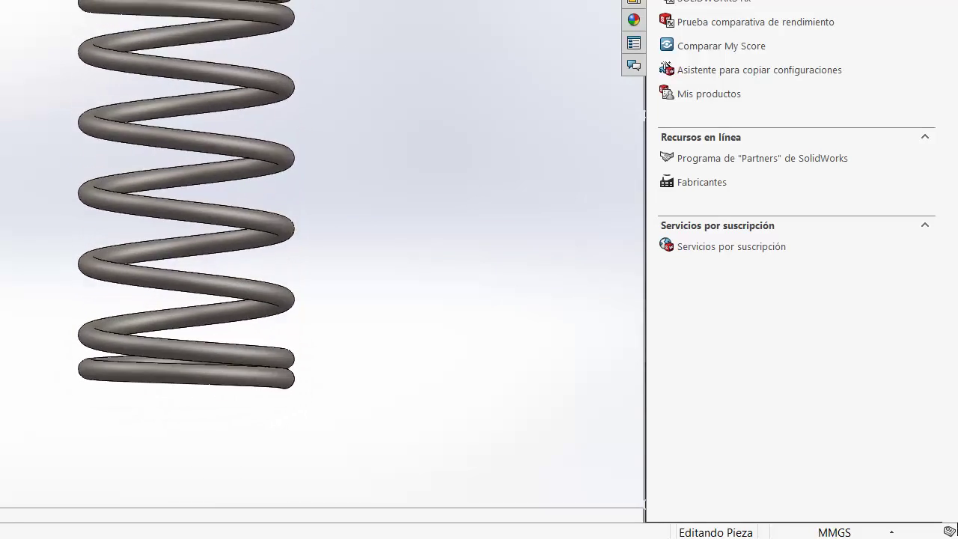
key(ctrl+7)
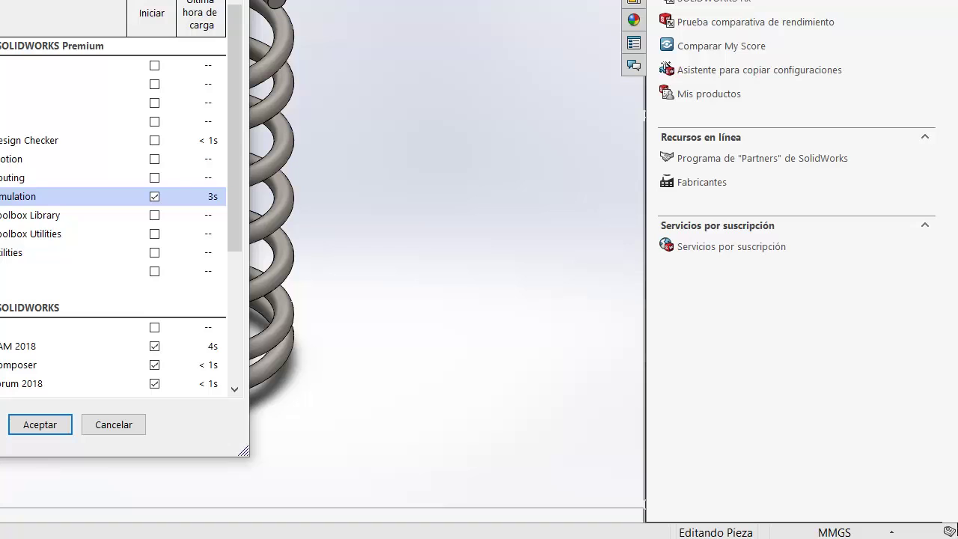
Accept the add-ins with SOLIDWORKS Simulation enabled and delete the simulation study beside "ejercicio de la clase".
click(45, 425)
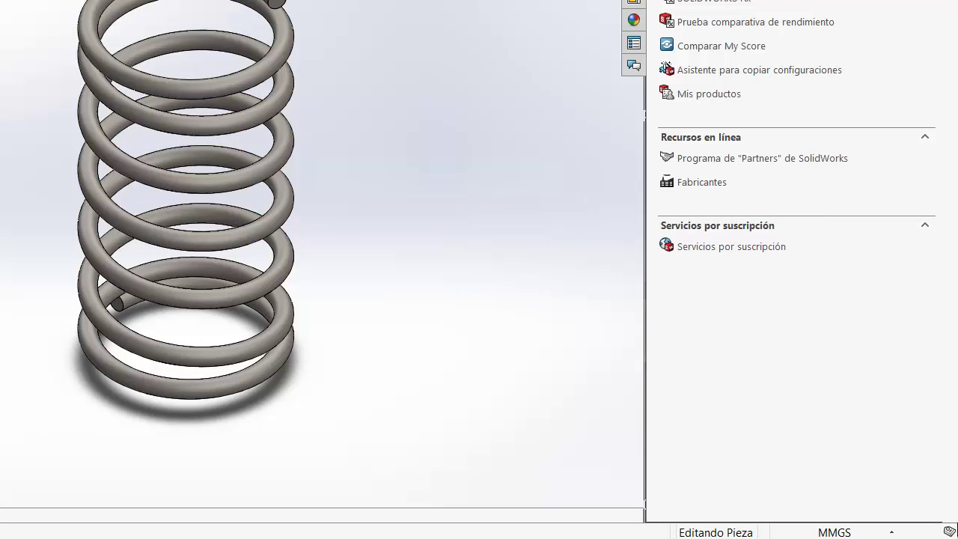
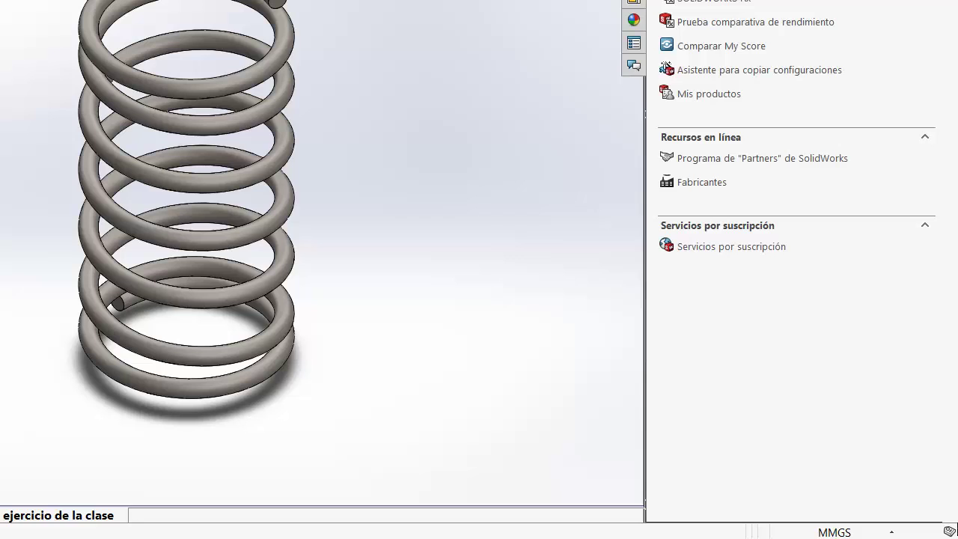
right_click(0, 517)
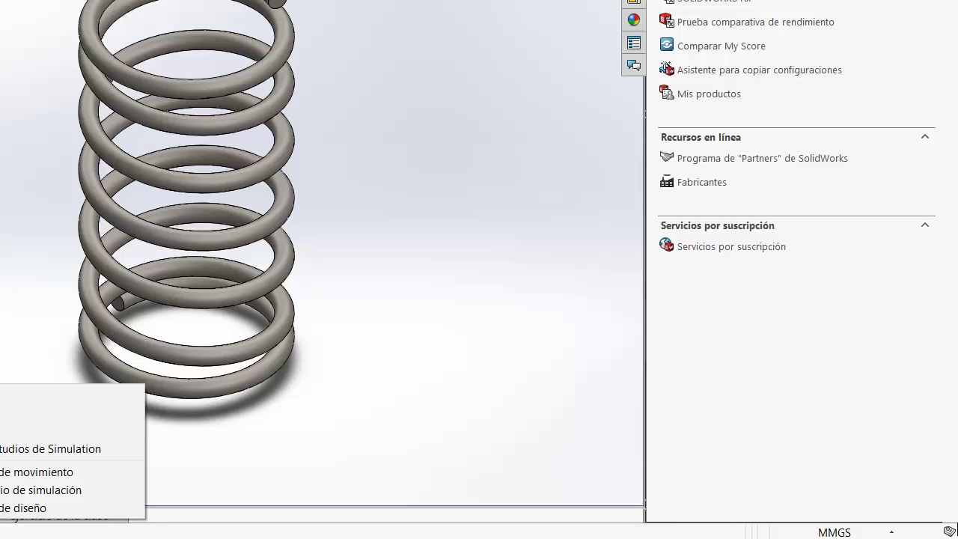
click(2, 430)
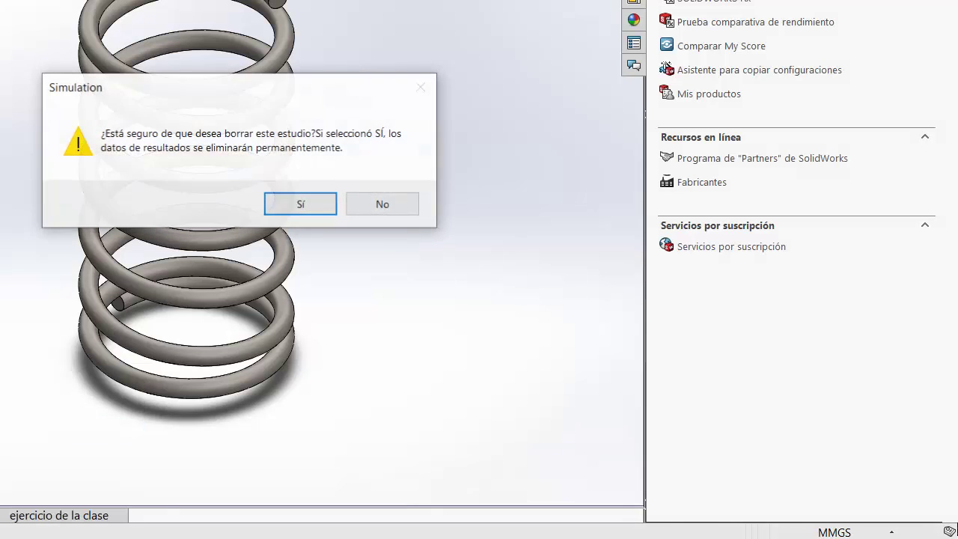
click(298, 204)
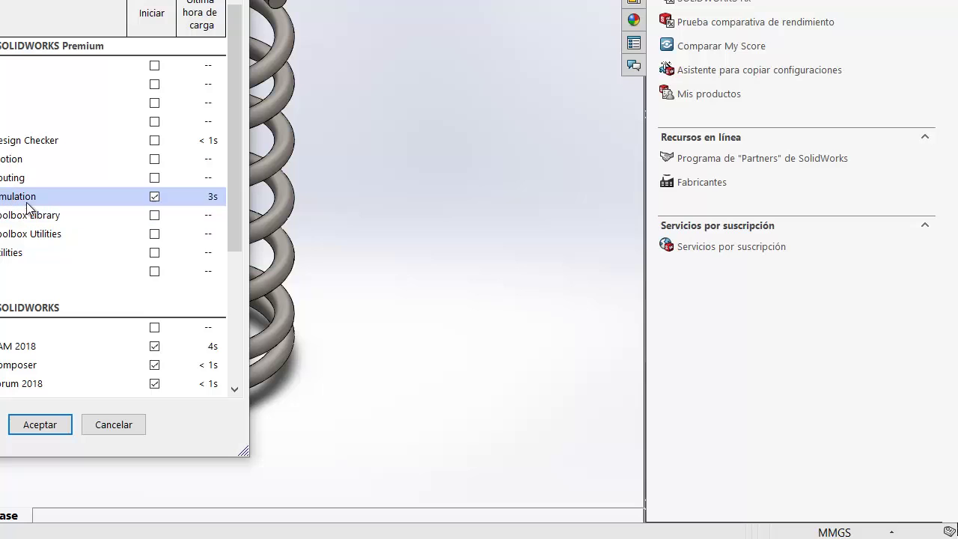
Confirm the add-in selection including SOLIDWORKS Simulation again and delete the remaining simulation study.
click(40, 424)
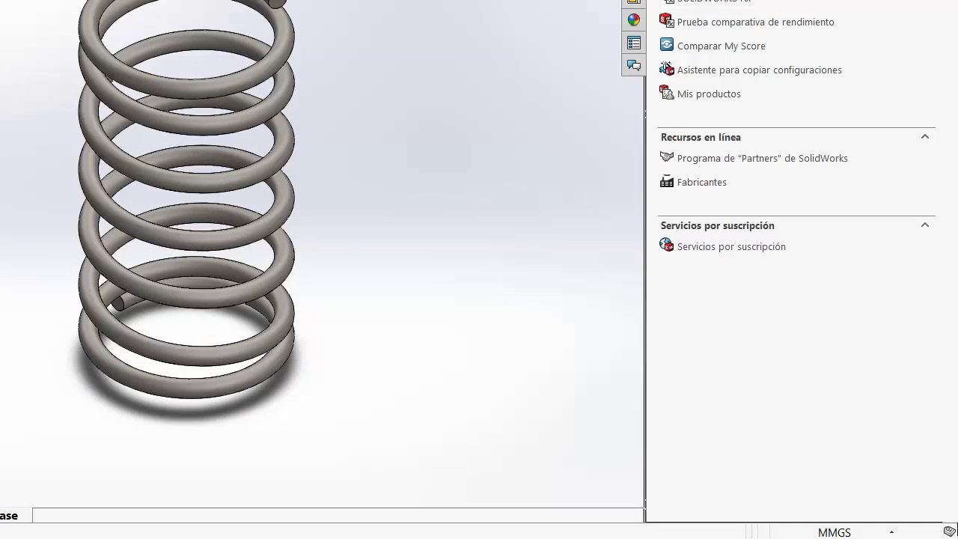
right_click(1, 514)
click(1, 441)
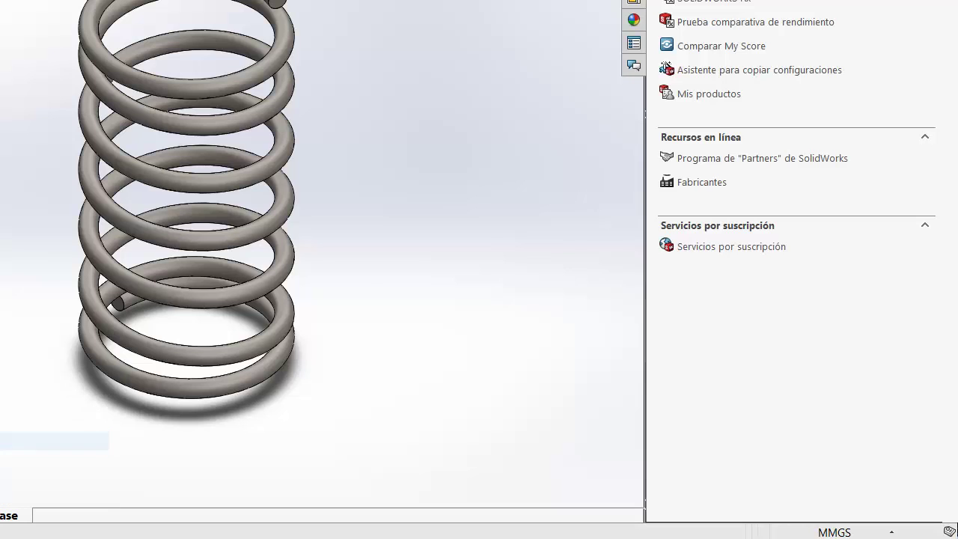
click(291, 207)
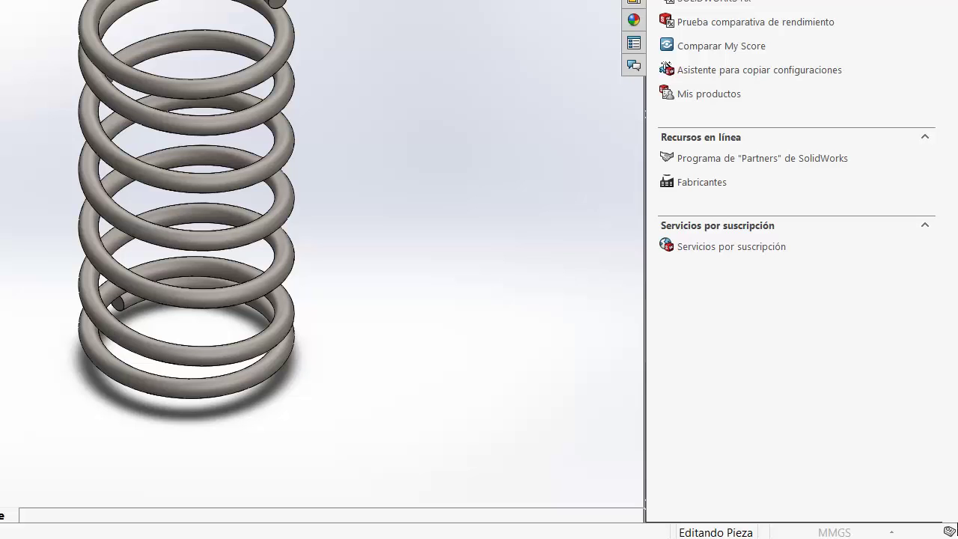
Define a contact set on the spring's coil surface, and decline creating another set that conflicts with Contacto-1.
click(96, 43)
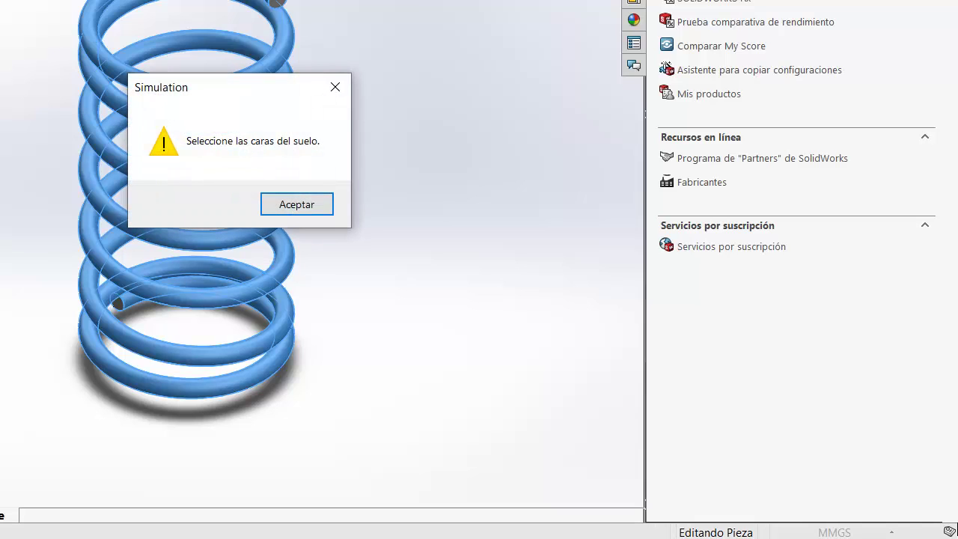
click(297, 215)
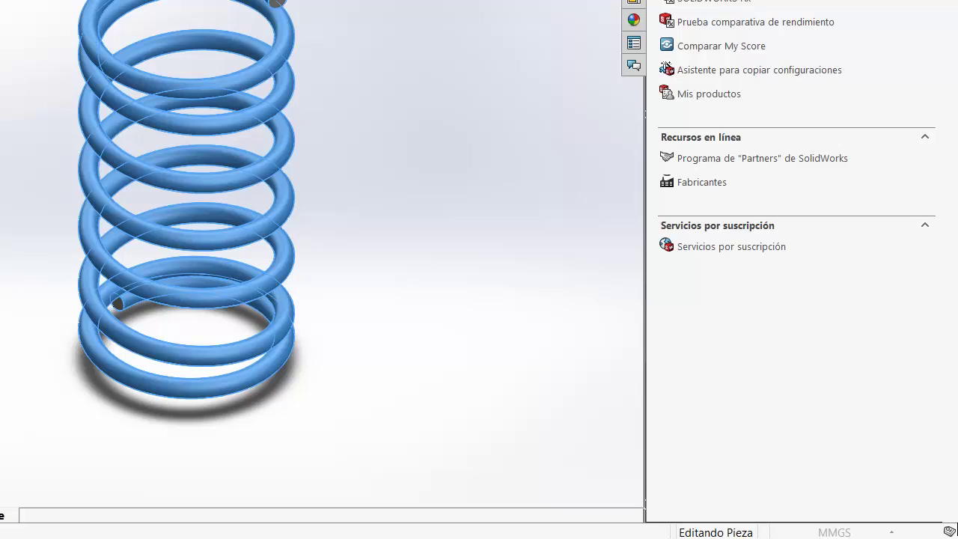
key(Escape)
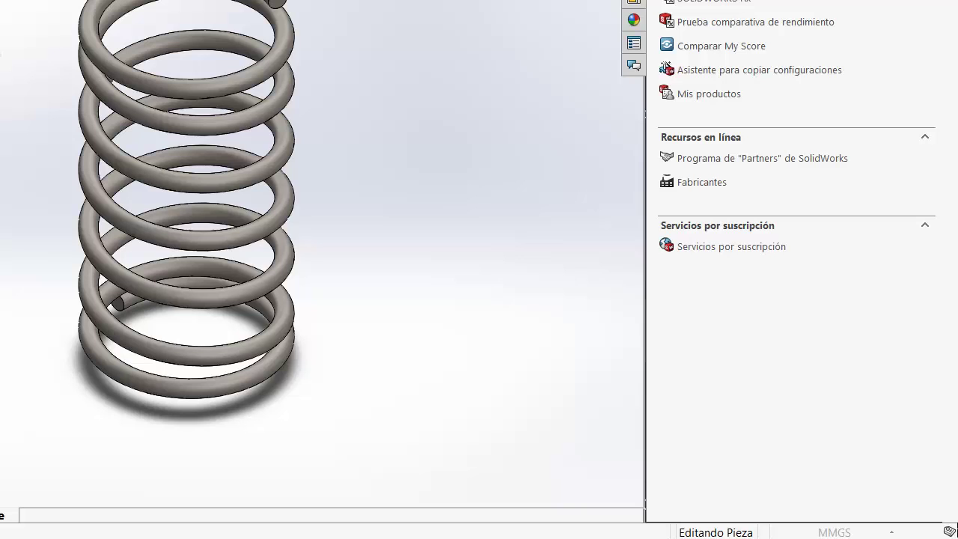
click(82, 34)
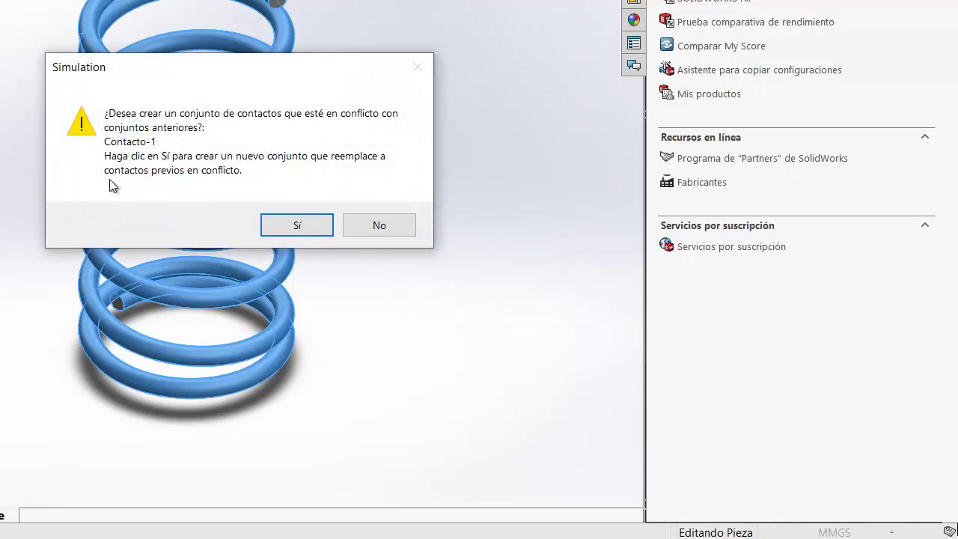
click(359, 222)
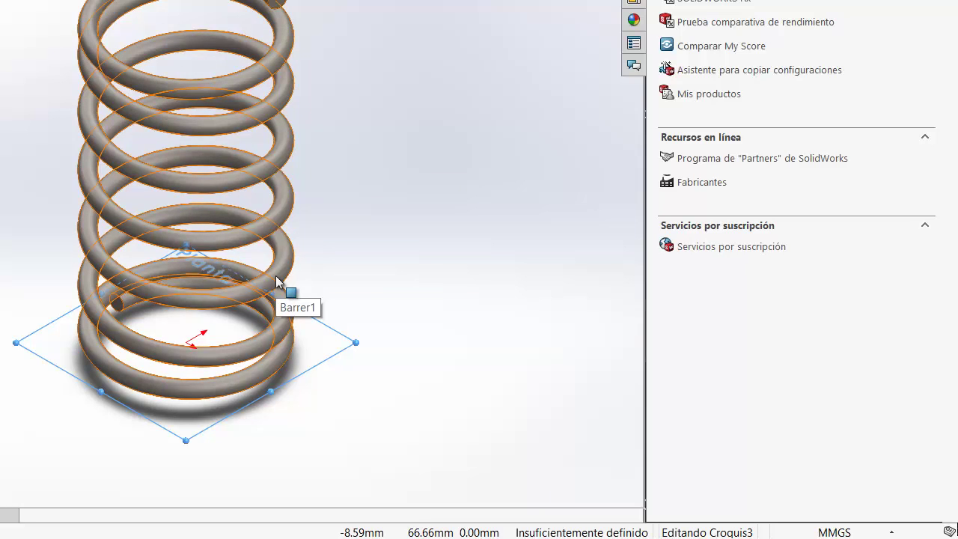
Sketch a circle about 116 mm in diameter on the Planta plane, centred on the origin and enclosing the spring's coils.
key(ctrl+8)
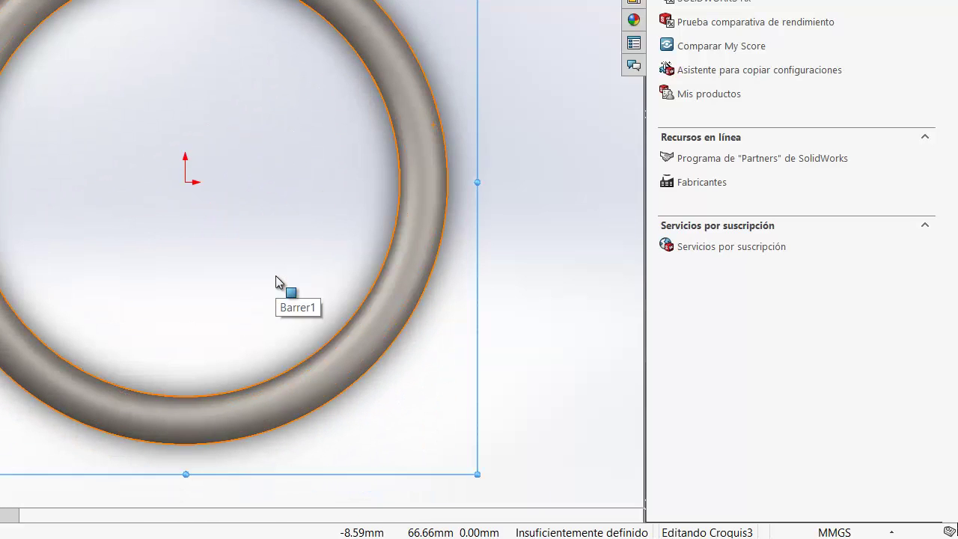
key(ctrl+8)
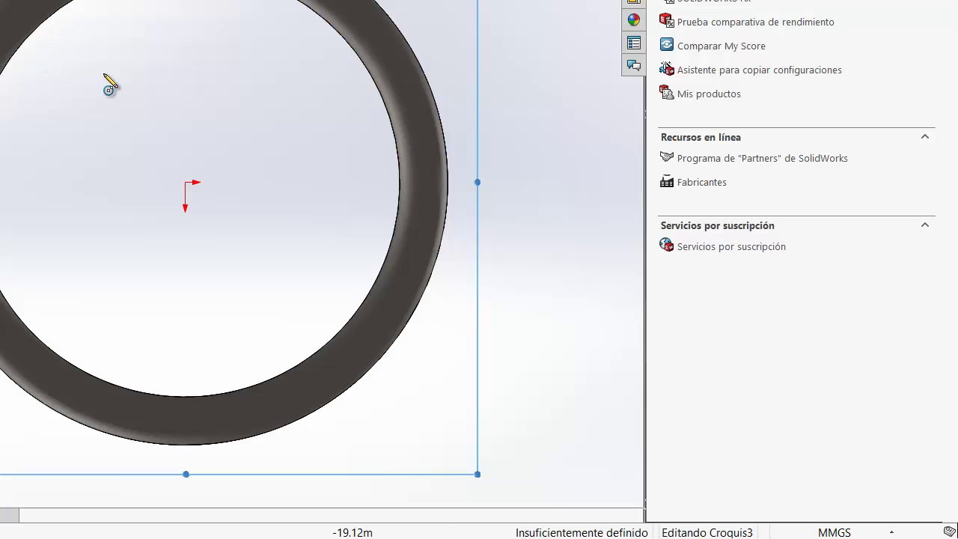
click(185, 182)
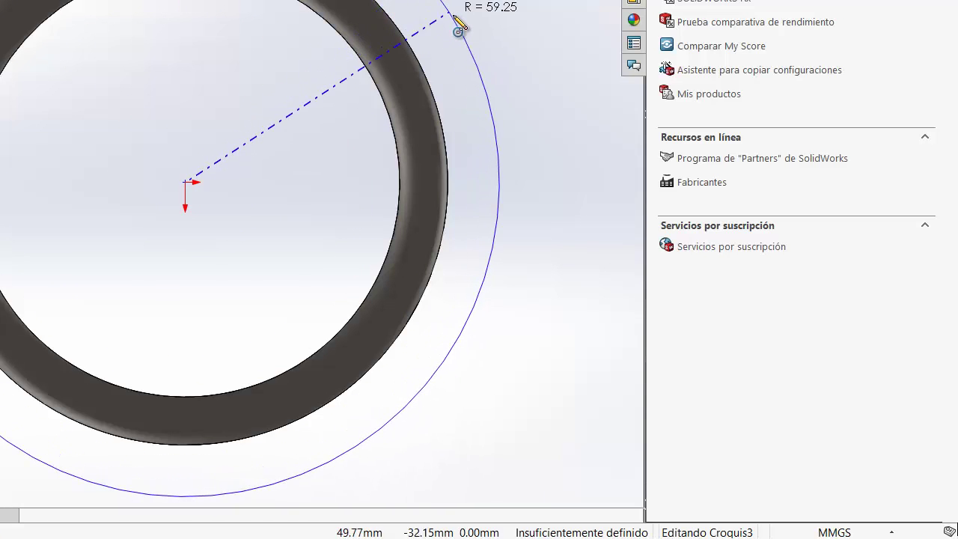
click(456, 37)
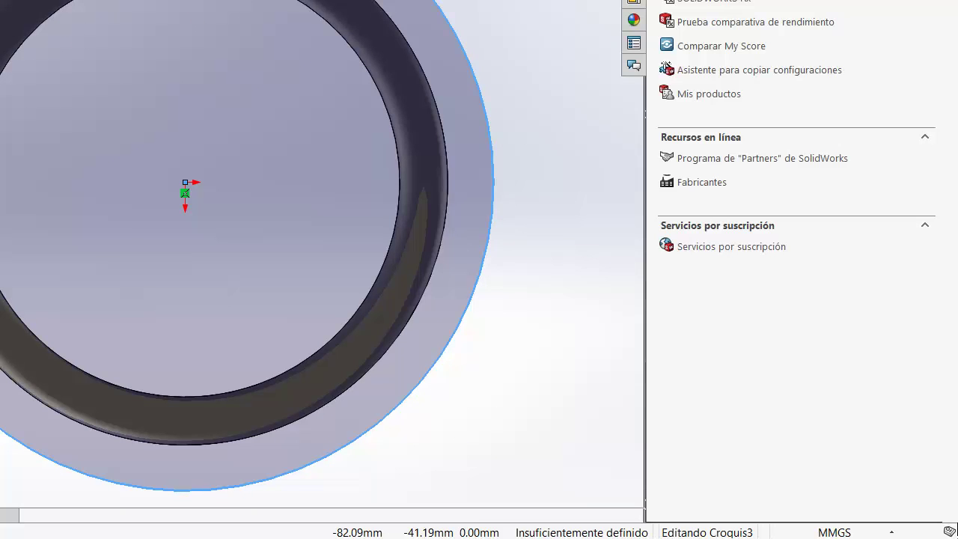
key(Escape)
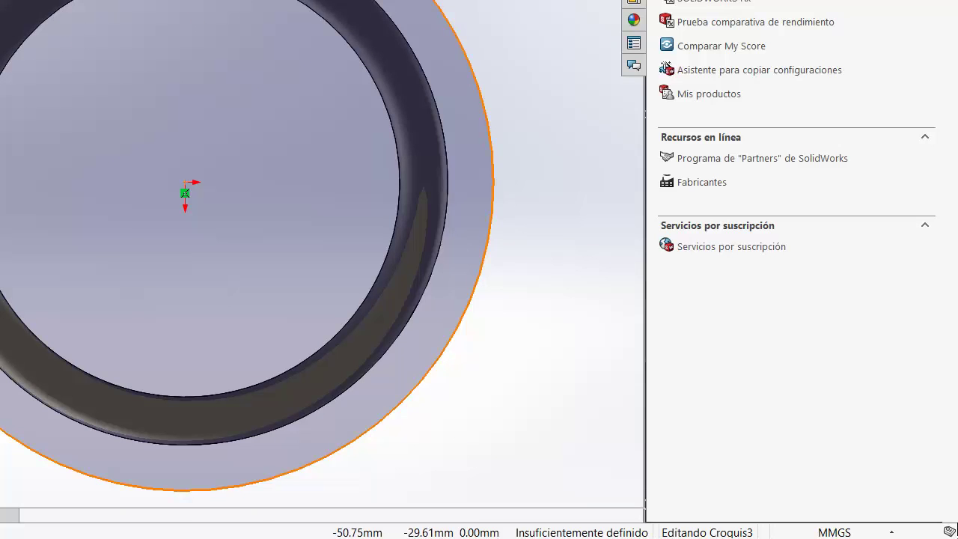
Dimension the diameter of the circle around the spring.
click(0, 25)
click(0, 128)
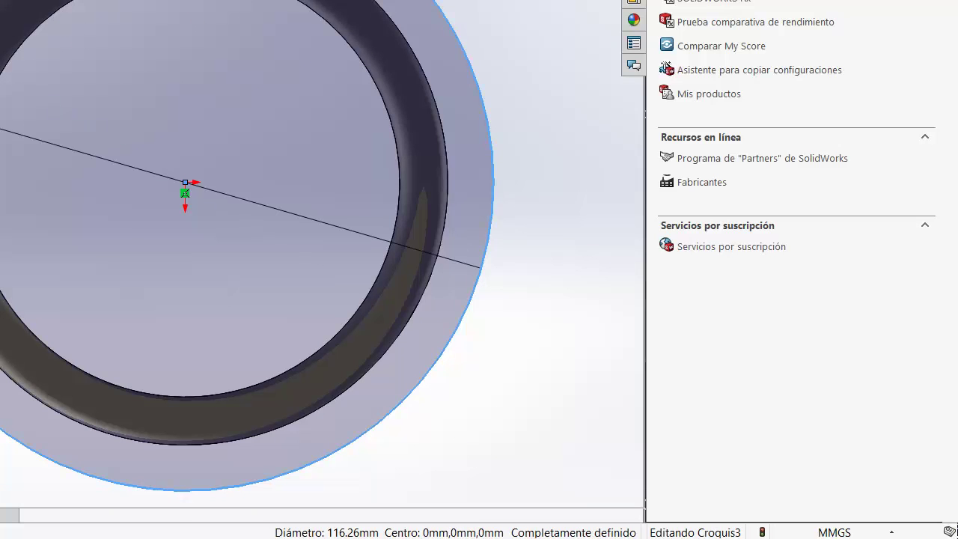
click(0, 128)
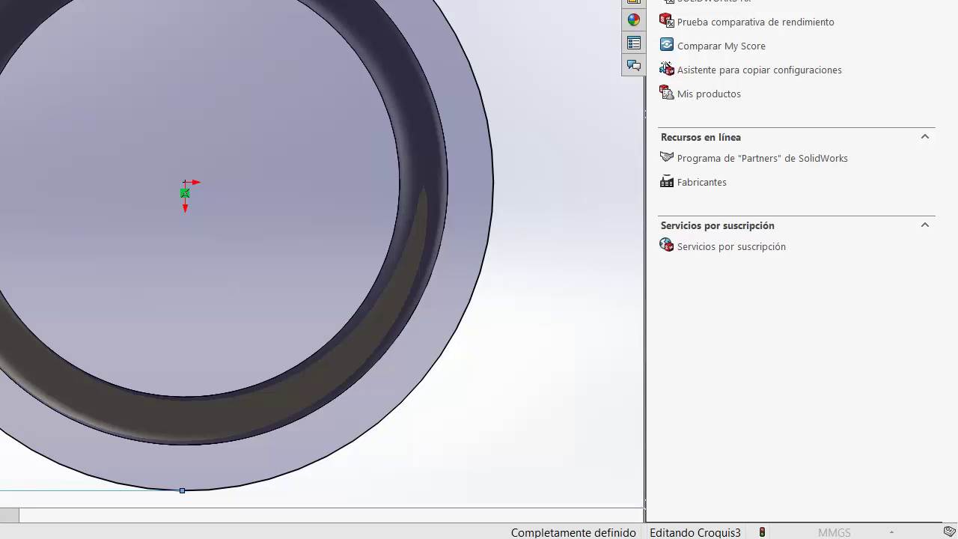
key(Return)
scroll(6, 114, down, 3)
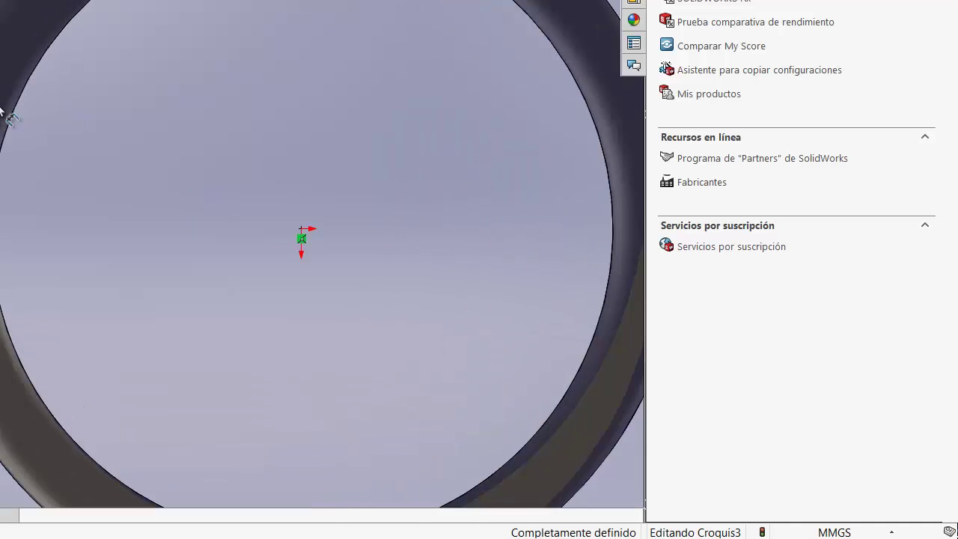
Finish the sketch of the circle around the coils and show the spring in isometric view.
scroll(6, 114, up, 3)
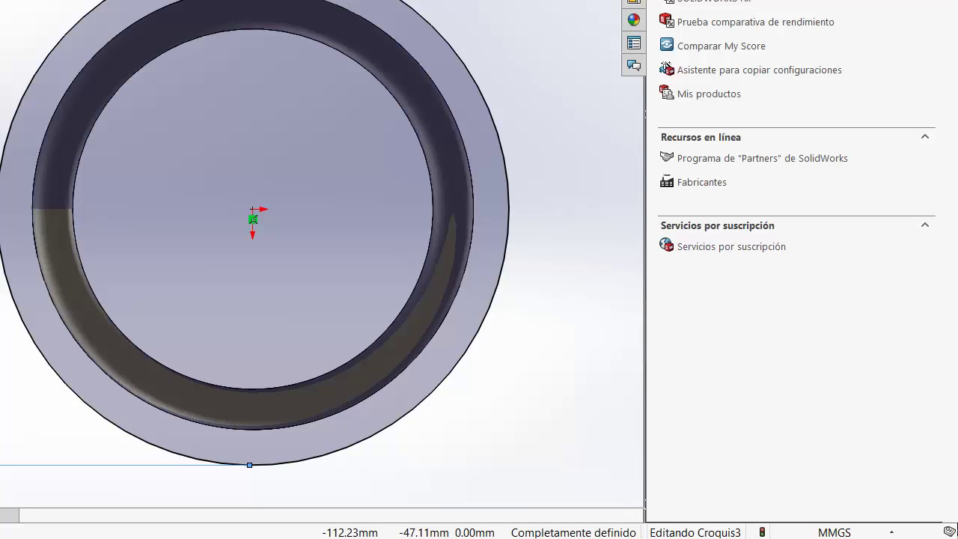
key(Escape)
key(ctrl+b)
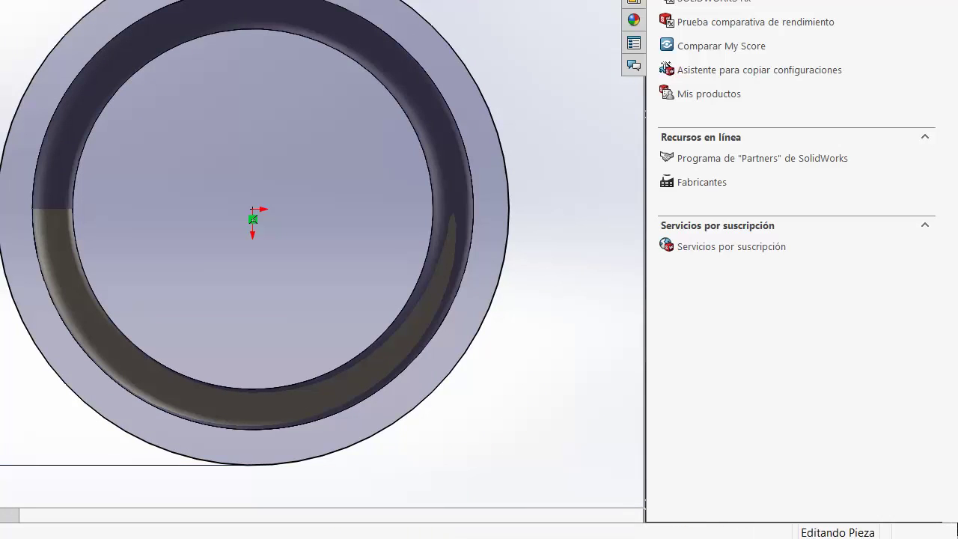
key(ctrl+7)
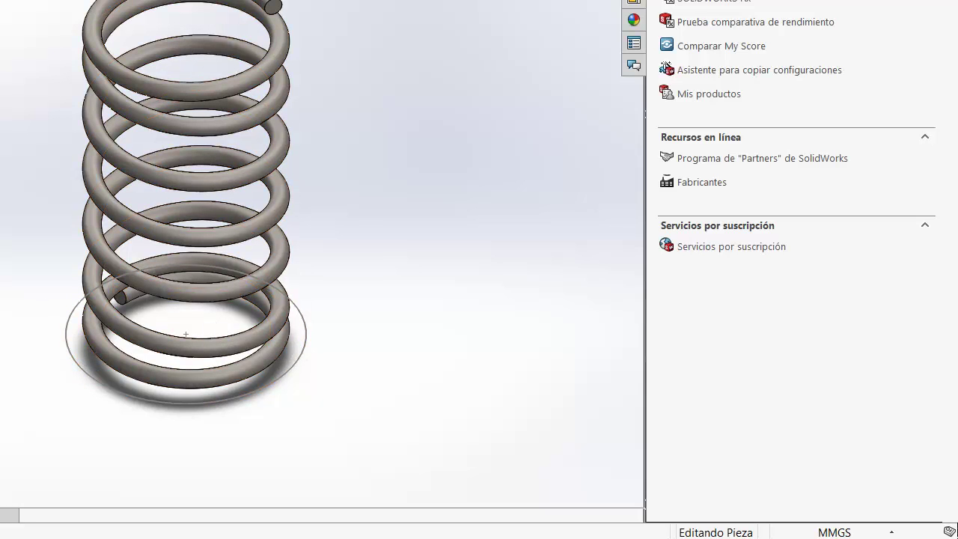
Try to extrude the lower circle downward from the Planta plane as a solid disc at the spring's base.
click(185, 404)
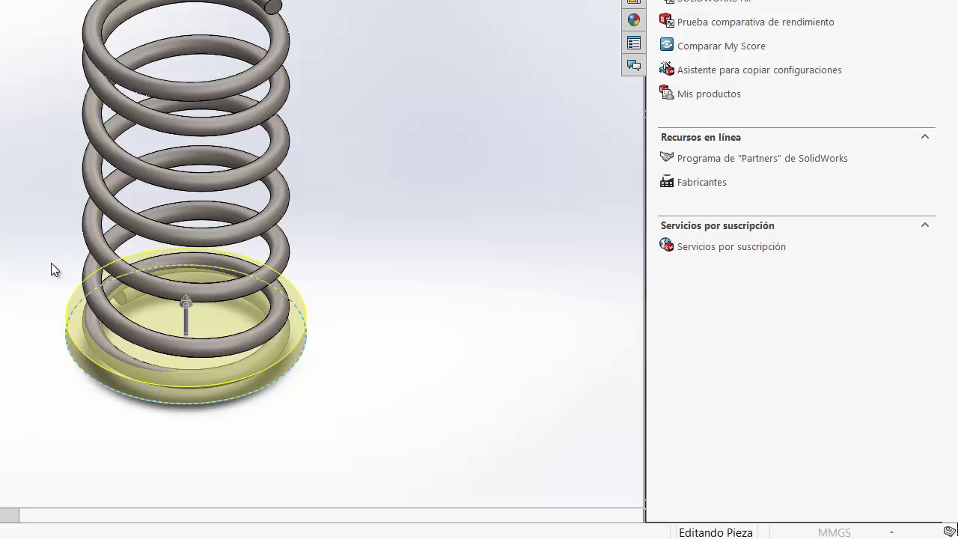
middle_drag(120, 271, 234, 323)
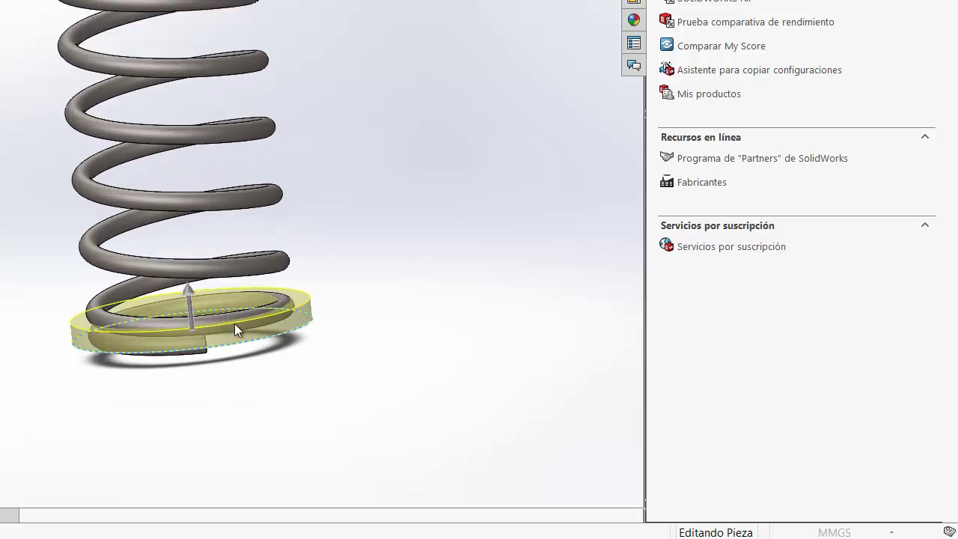
scroll(235, 323, down, 6)
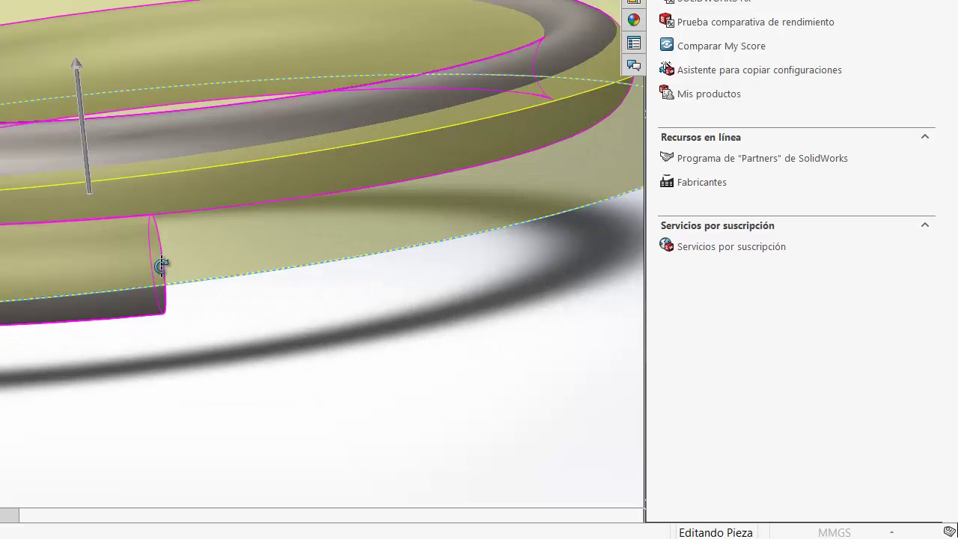
mouse_move(160, 264)
middle_down()
mouse_move(162, 248)
mouse_move(152, 269)
middle_up()
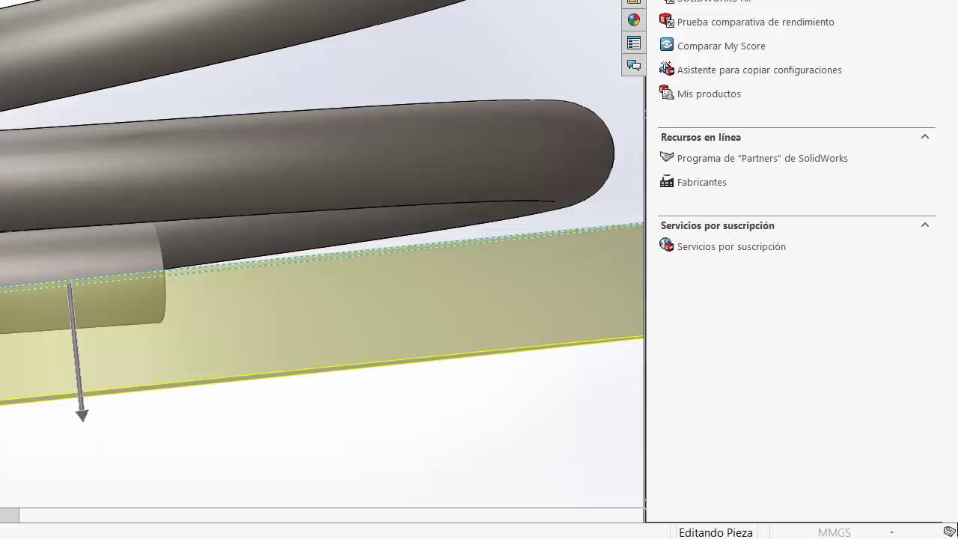
middle_drag(77, 257, 58, 274)
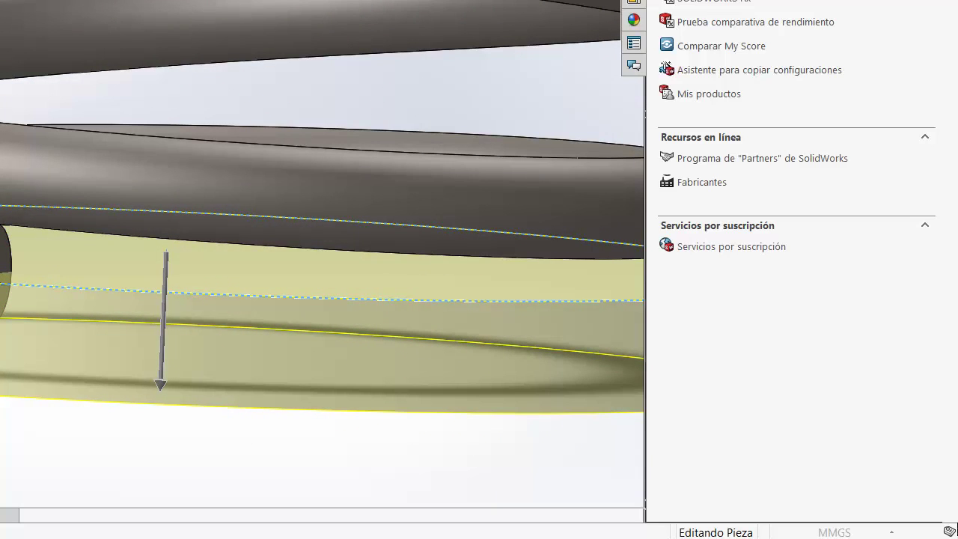
key(Escape)
key(Return)
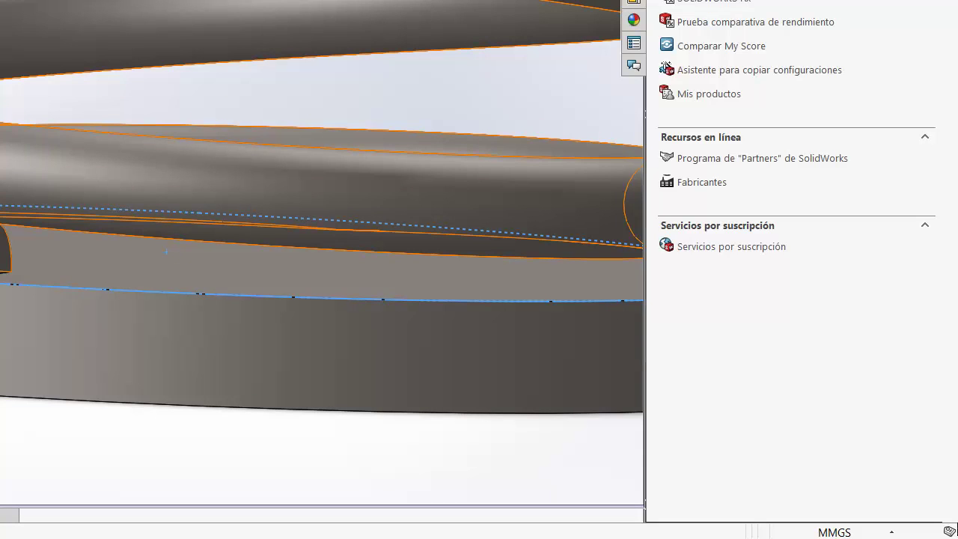
key(ctrl+z)
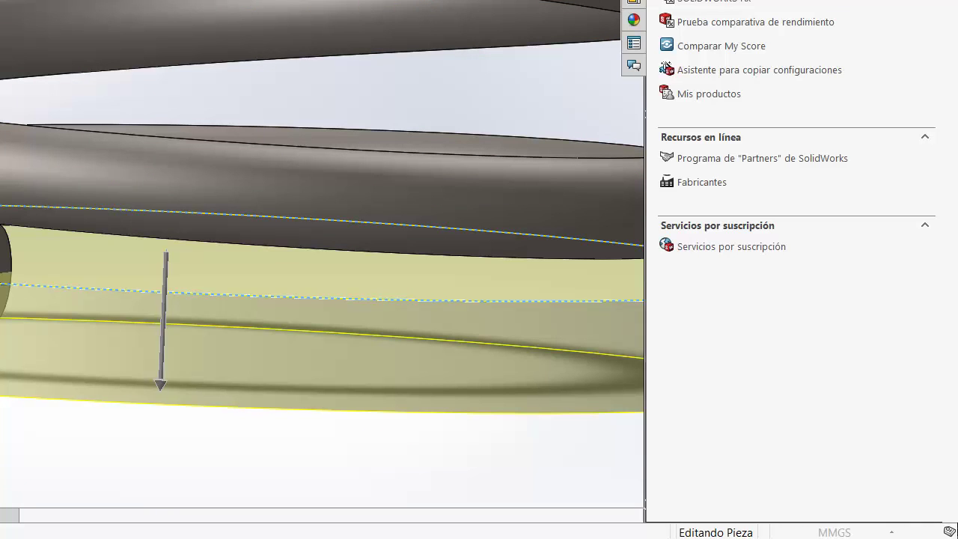
Extrude-cut the lower circle downward from the Planta plane to grind the spring's bottom coil flat.
scroll(3, 246, down, 2)
scroll(3, 247, up, 4)
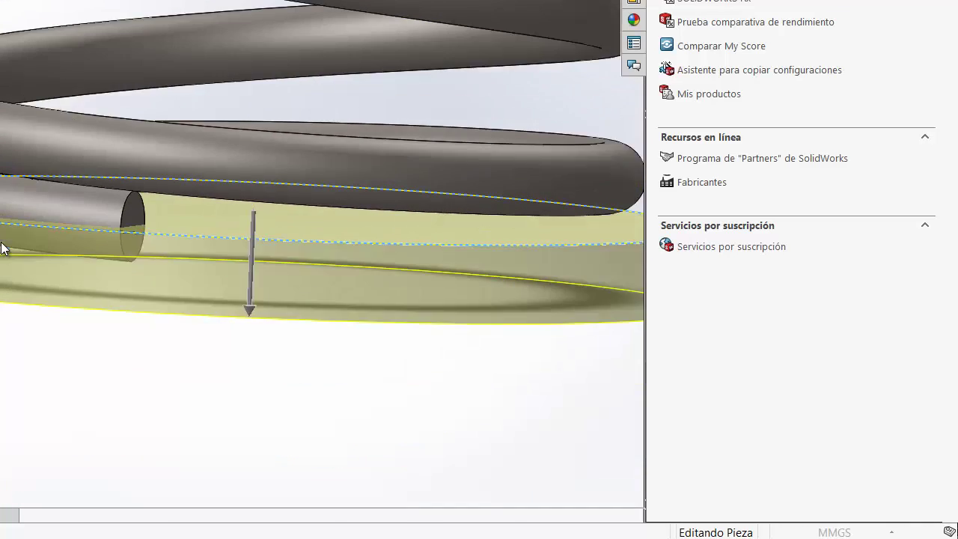
ctrl+middle_drag(27, 266, 1, 261)
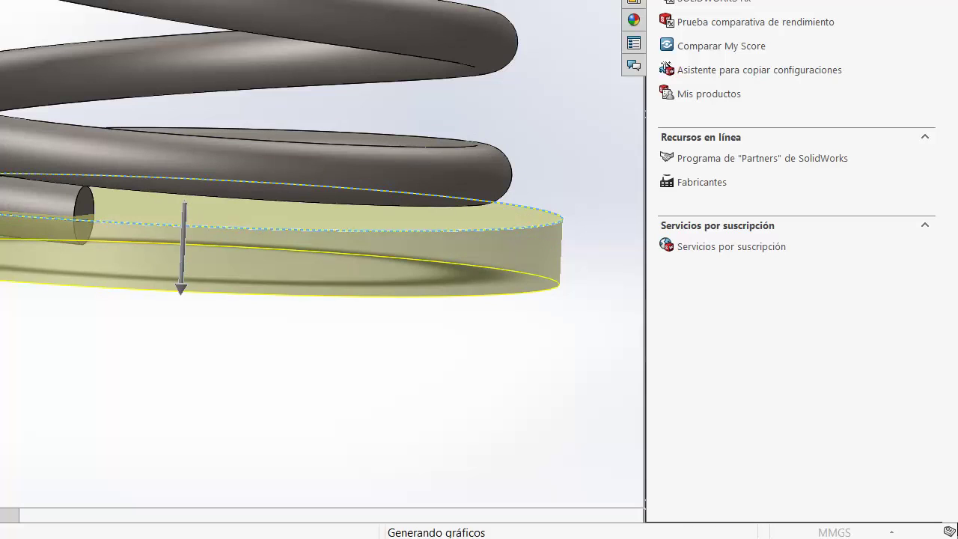
click(11, 291)
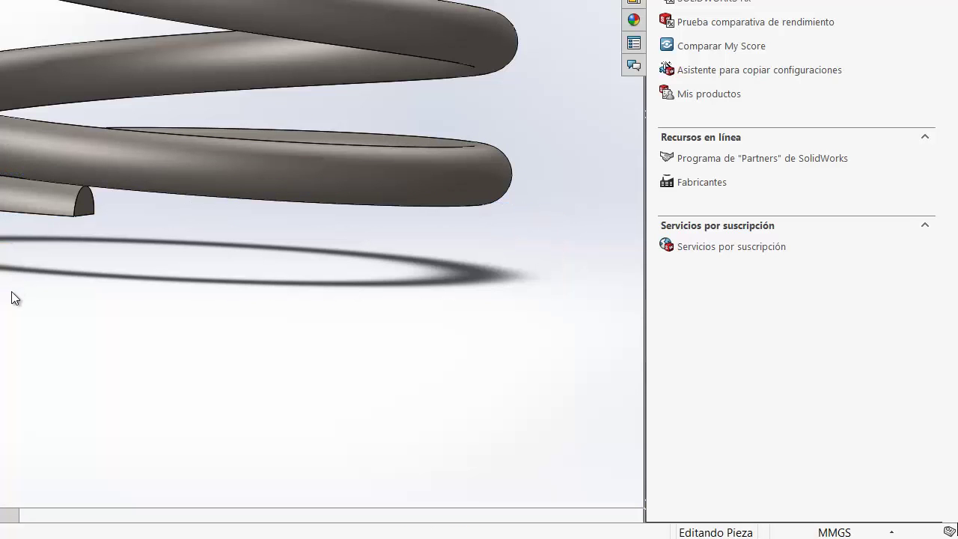
Examine the flattened bottom coil and its cut end from several standard and rotated views.
key(ctrl+7)
key(ctrl+1)
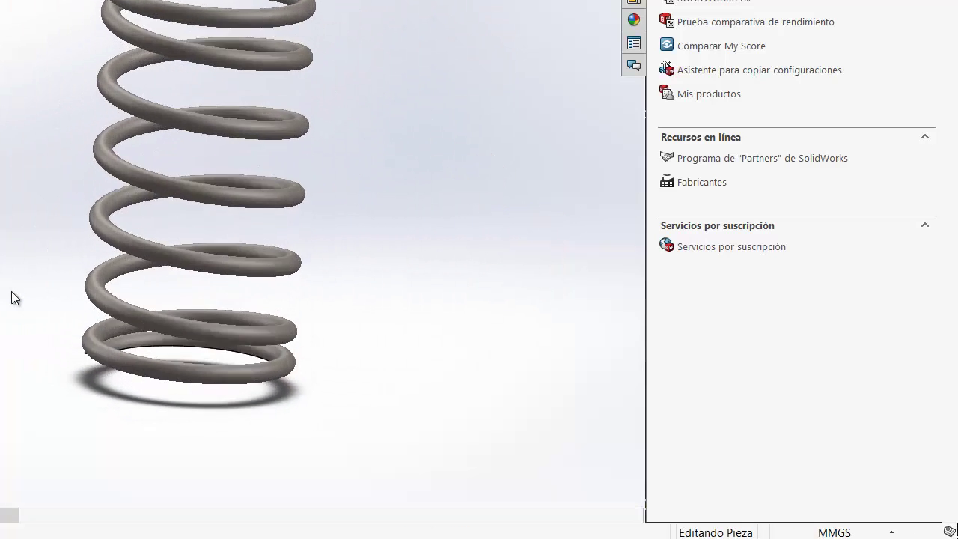
key(ctrl+2)
key(ctrl+7)
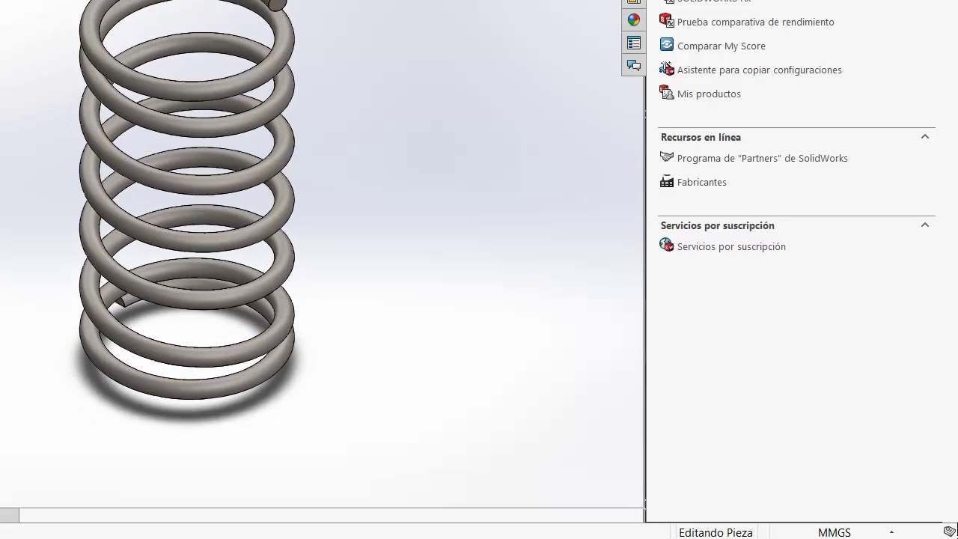
key(ctrl+8)
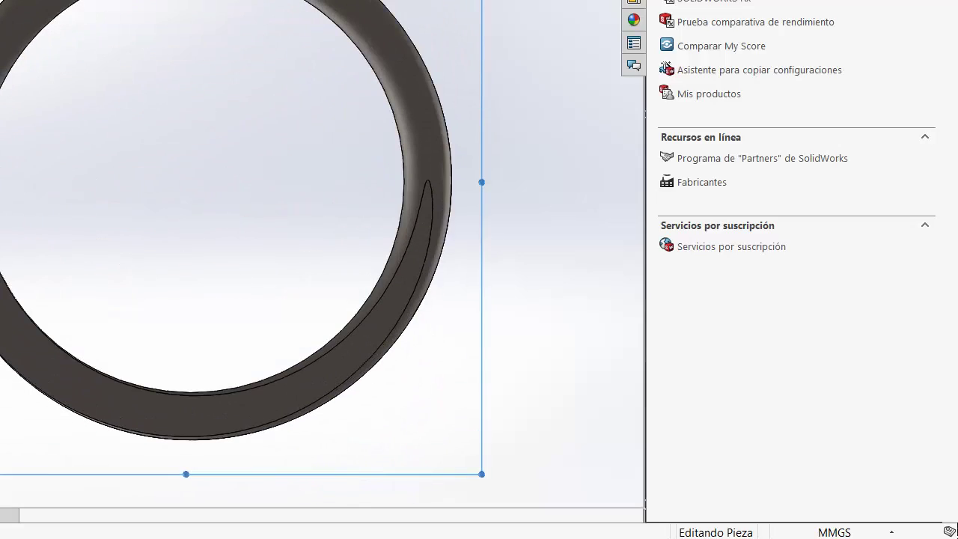
key(Escape)
middle_drag(0, 176, 2, 203)
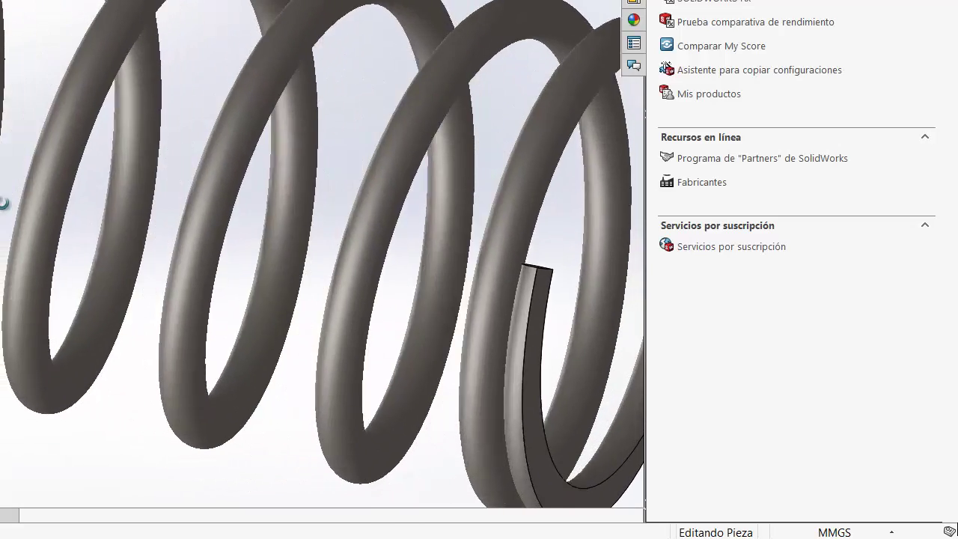
scroll(150, 219, up, 3)
scroll(297, 224, down, 2)
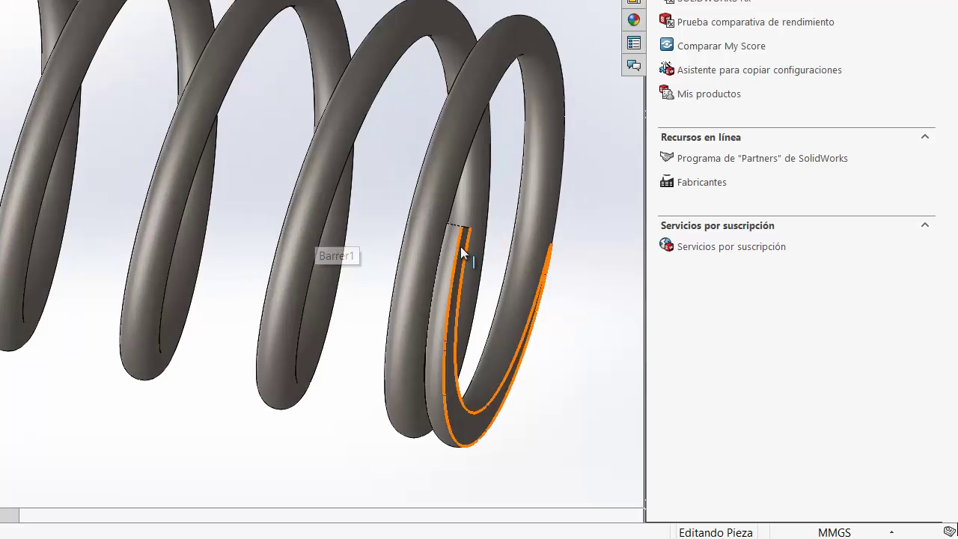
scroll(460, 247, down, 1)
scroll(461, 246, up, 3)
scroll(460, 247, down, 3)
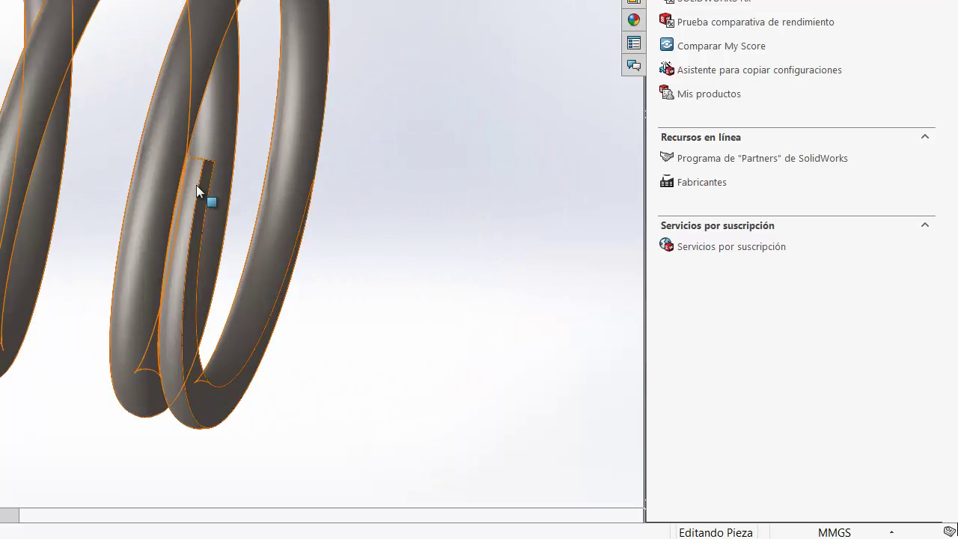
scroll(196, 185, up, 3)
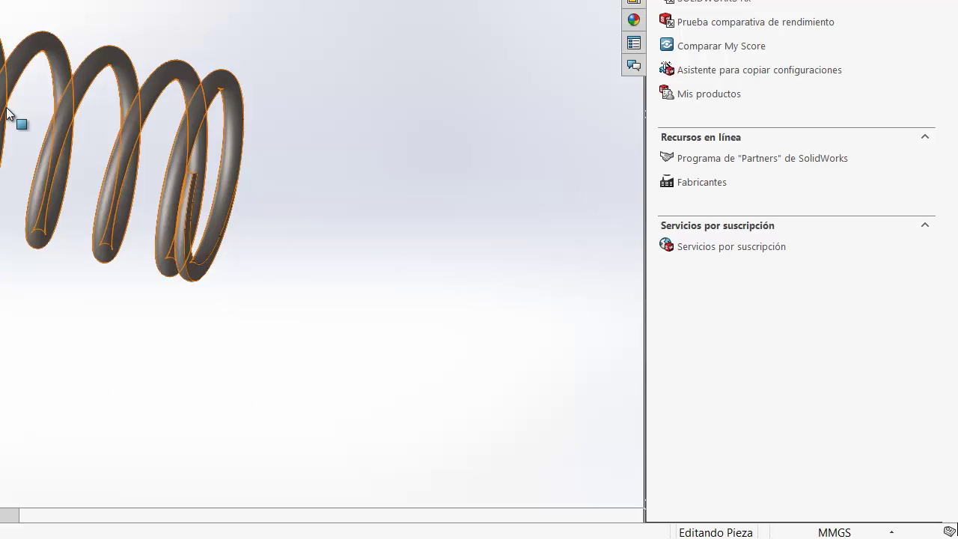
ctrl+middle_drag(13, 106, 84, 133)
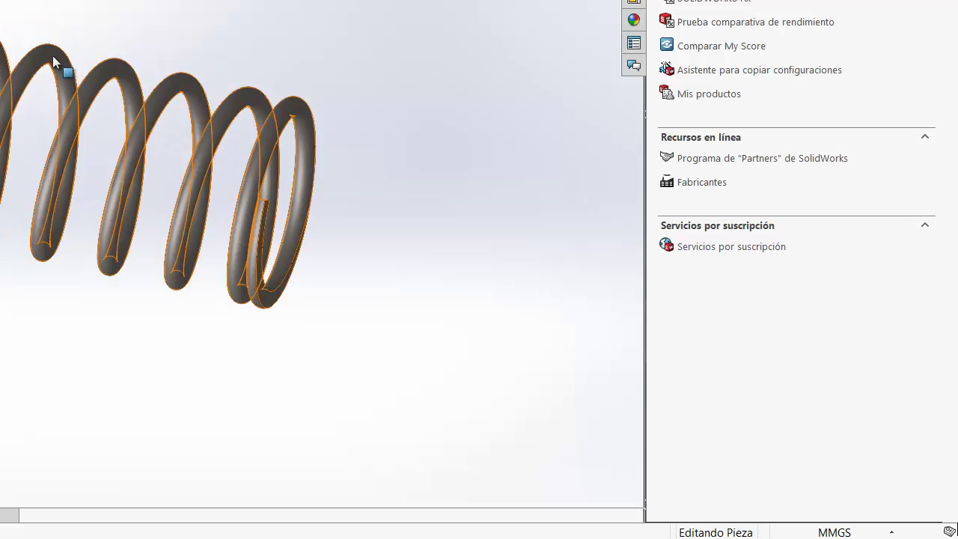
middle_drag(54, 61, 60, 2)
Create a plane 180 mm above Planta and sketch on it an origin-centred circle about 137 mm in diameter enclosing the coils.
key(ctrl+7)
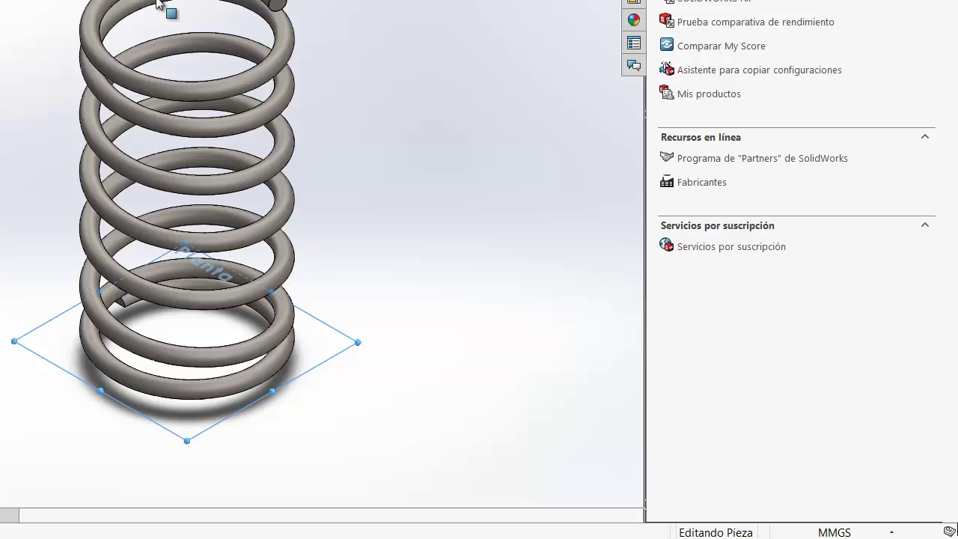
click(16, 8)
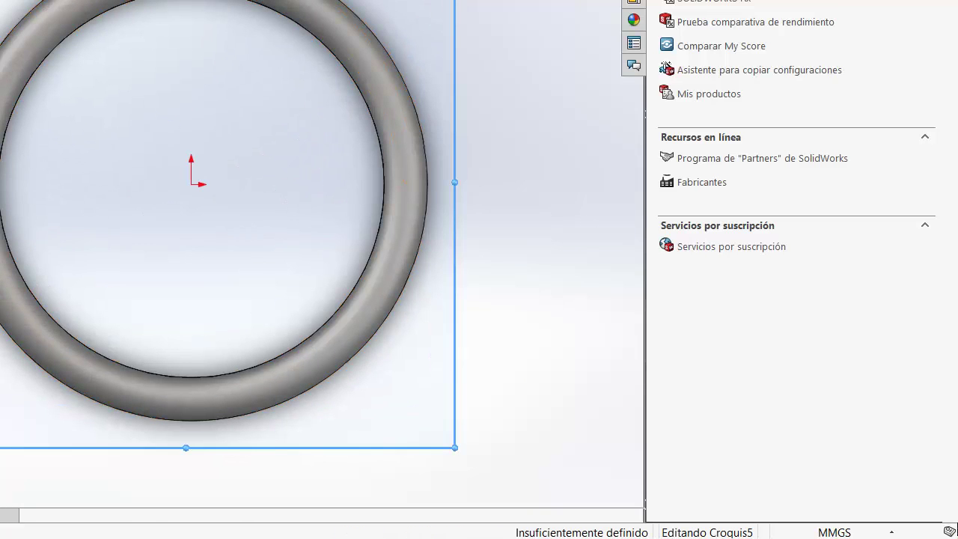
click(192, 184)
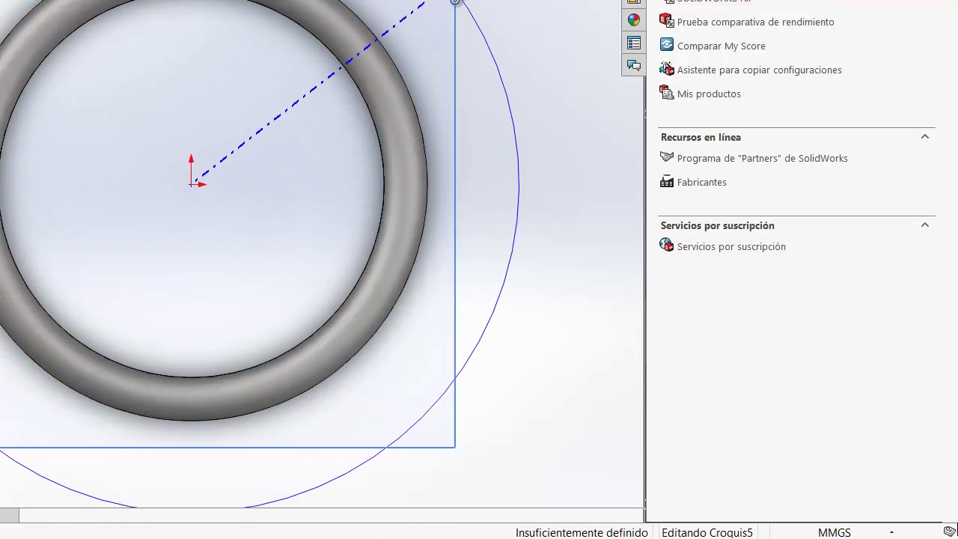
click(518, 184)
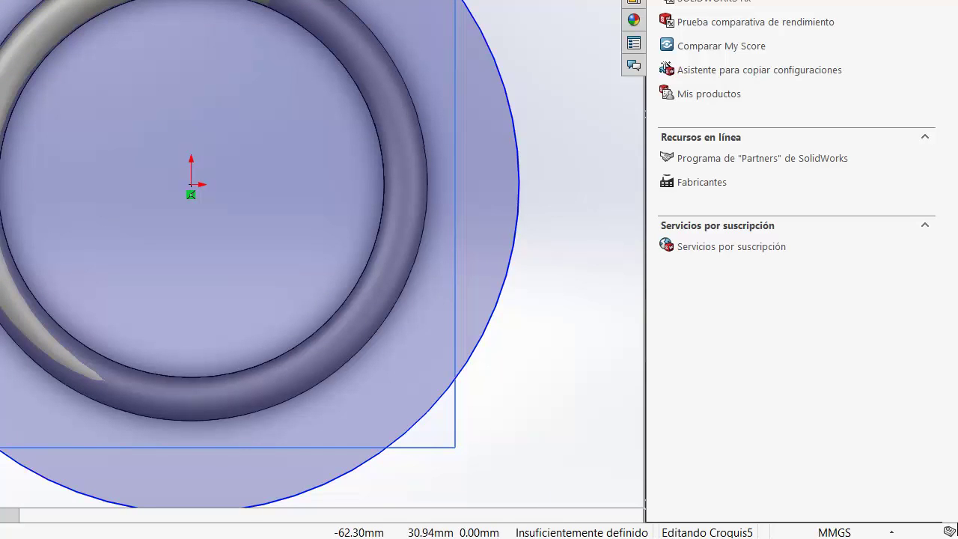
Dimension the diameter of the circle at the spring's upper end and finish the dimensioning.
click(502, 284)
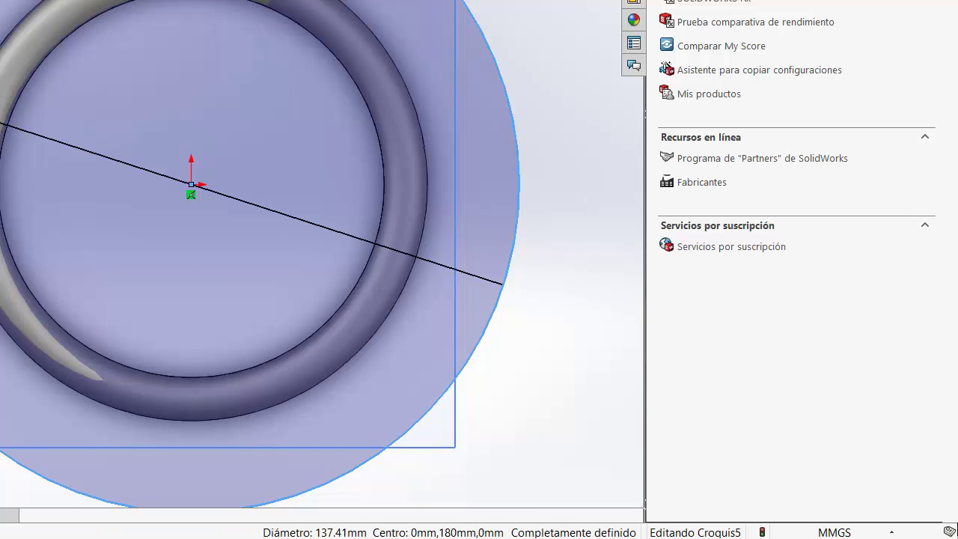
key(Escape)
key(Return)
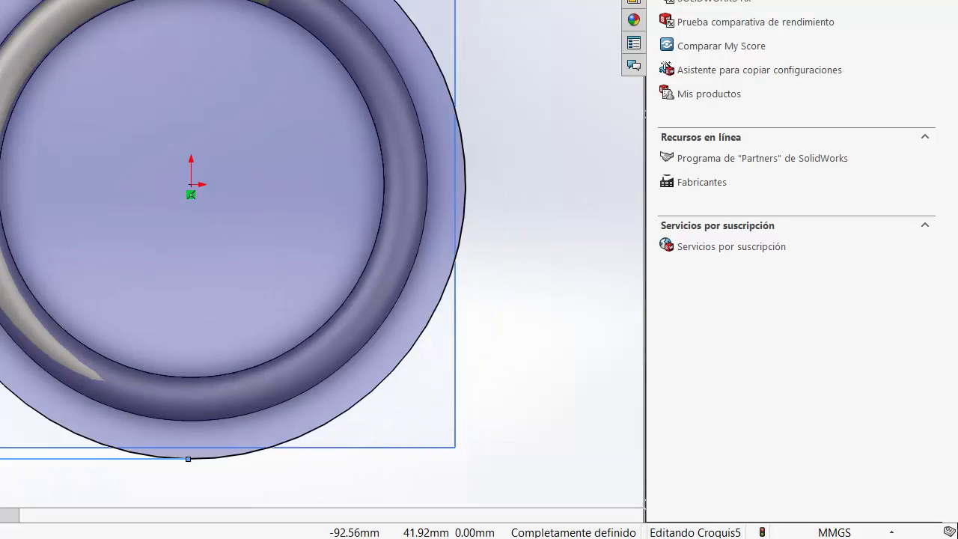
key(Escape)
key(Escape)
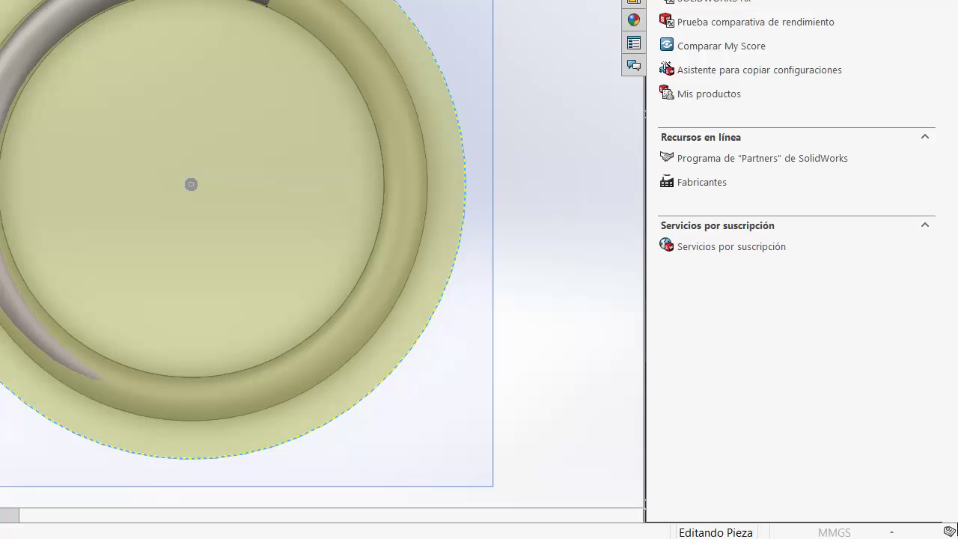
Extrude-cut the upper circle to grind the spring's top coil flat, and return to isometric view.
middle_drag(245, 300, 232, 209)
scroll(246, 255, up, 3)
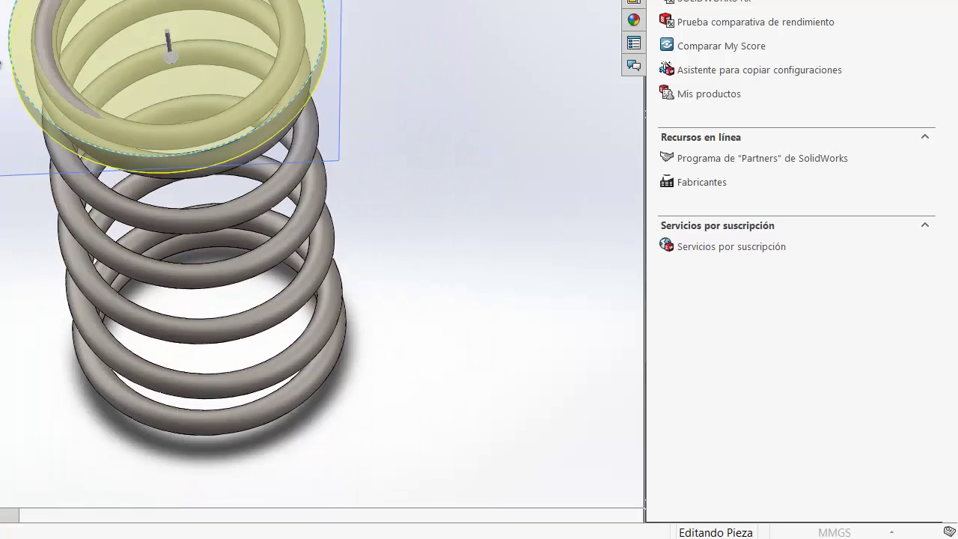
middle_drag(246, 255, 166, 191)
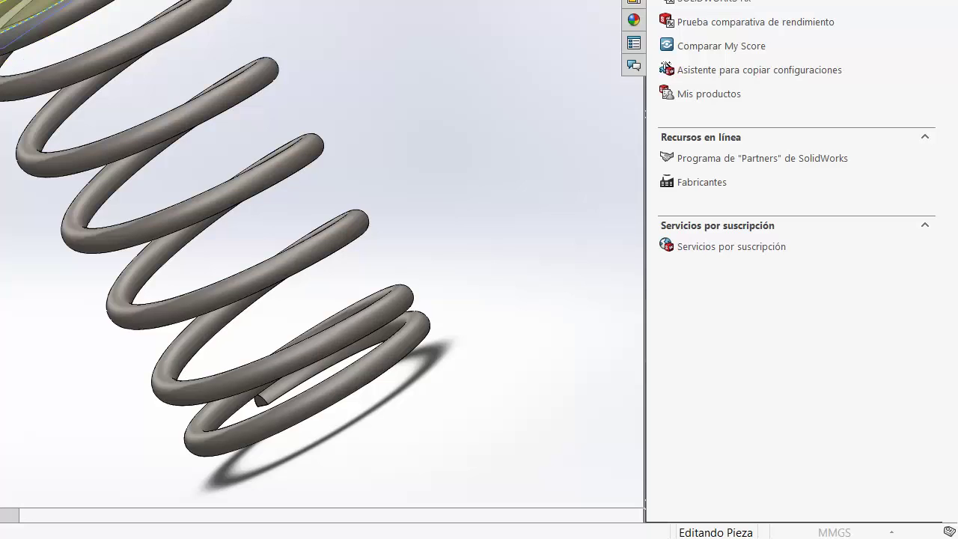
mouse_move(239, 255)
middle_down()
mouse_move(232, 217)
mouse_move(240, 248)
middle_up()
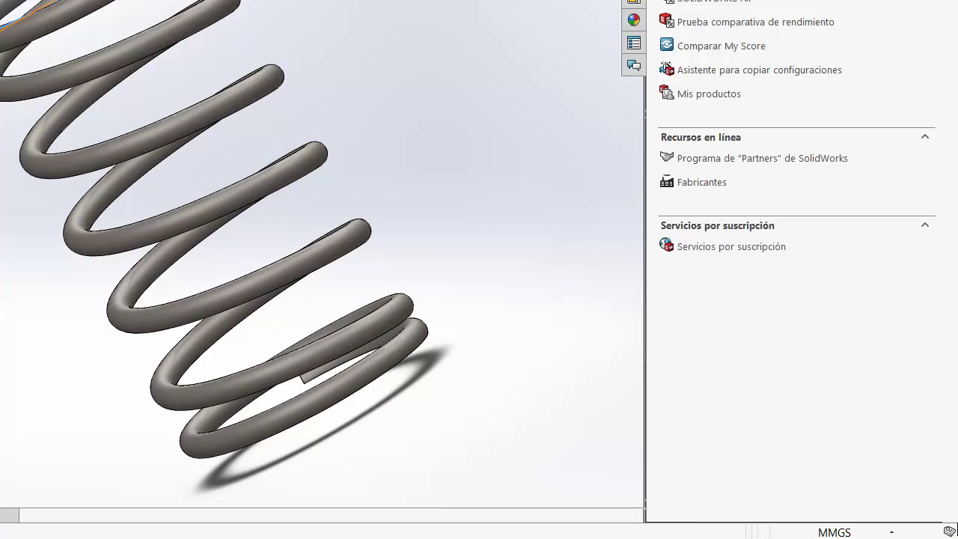
middle_drag(30, 15, 75, 77)
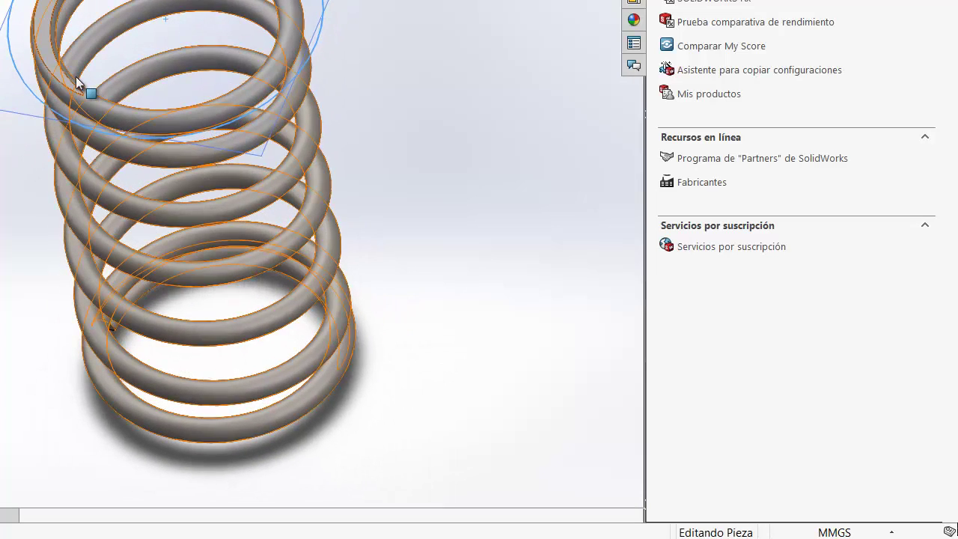
key(ctrl+7)
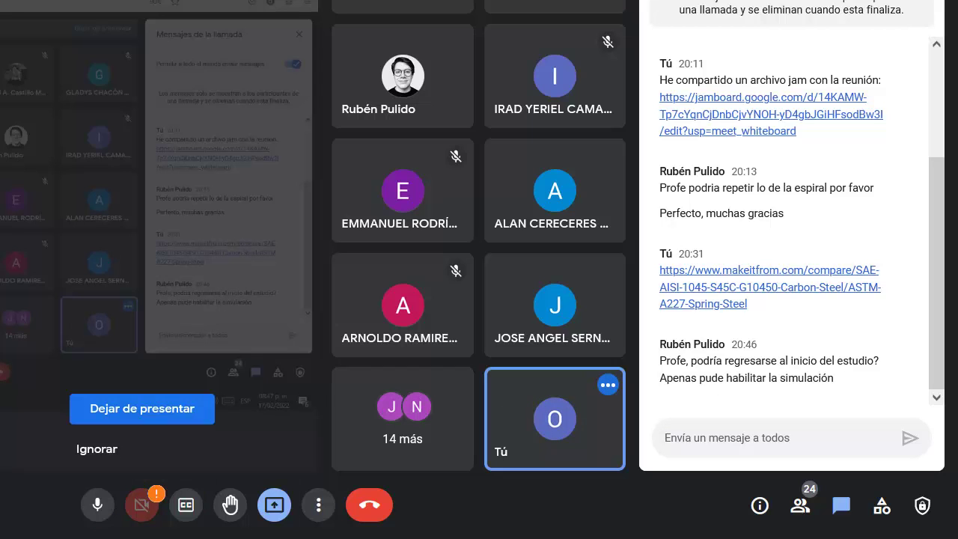
Return from the video call to SOLIDWORKS and delete the existing simulation study, confirming the deletion.
click(186, 453)
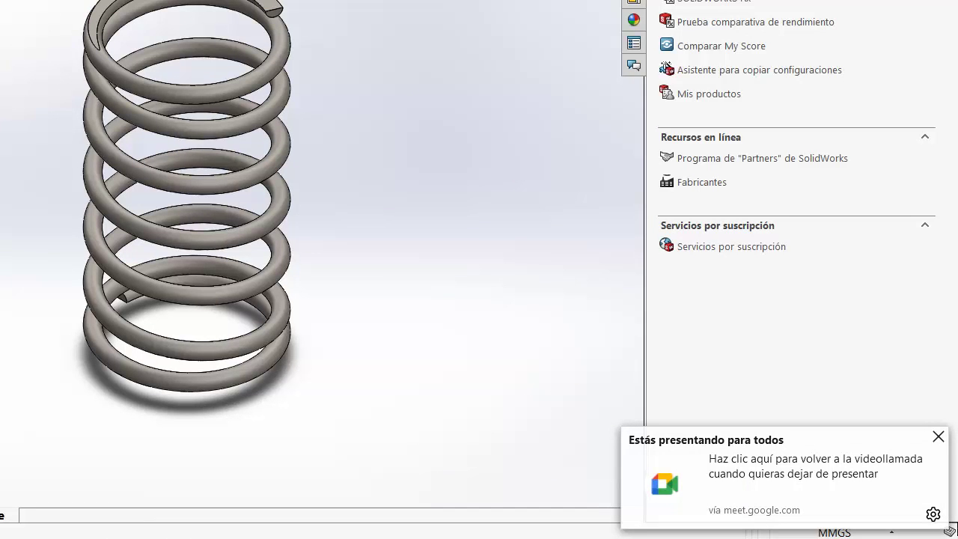
right_click(2, 515)
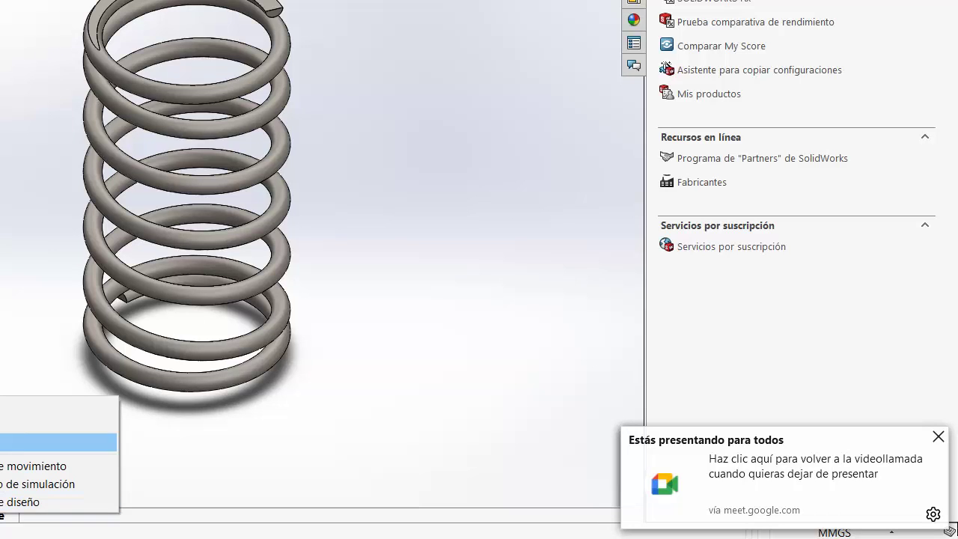
click(3, 442)
click(299, 205)
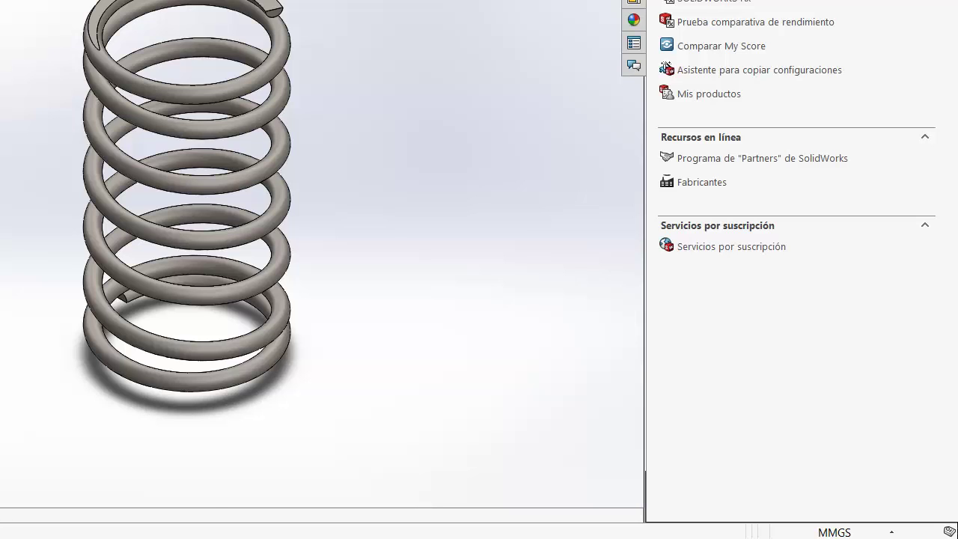
Switch to the Google Meet call to check the chat, mute and unmute the microphone, and return to SOLIDWORKS.
click(2, 470)
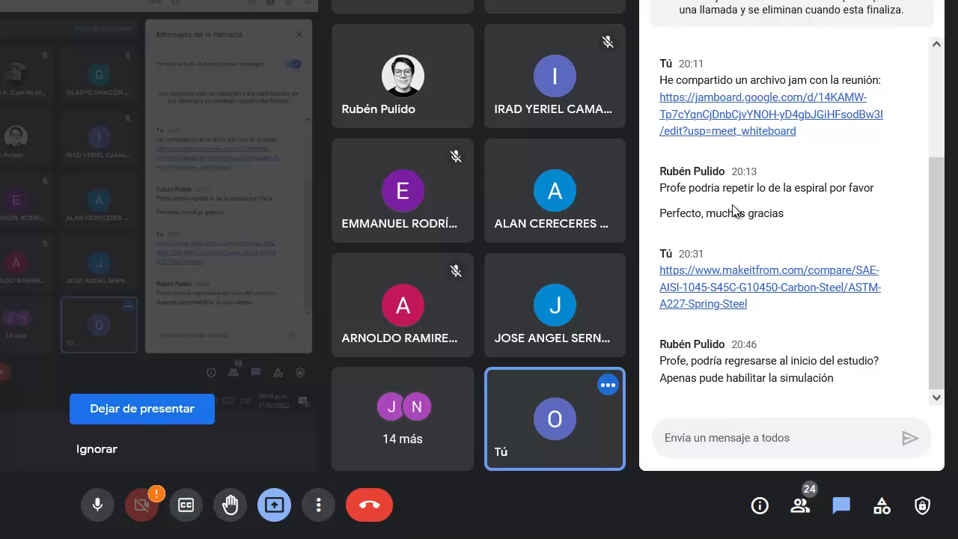
click(95, 509)
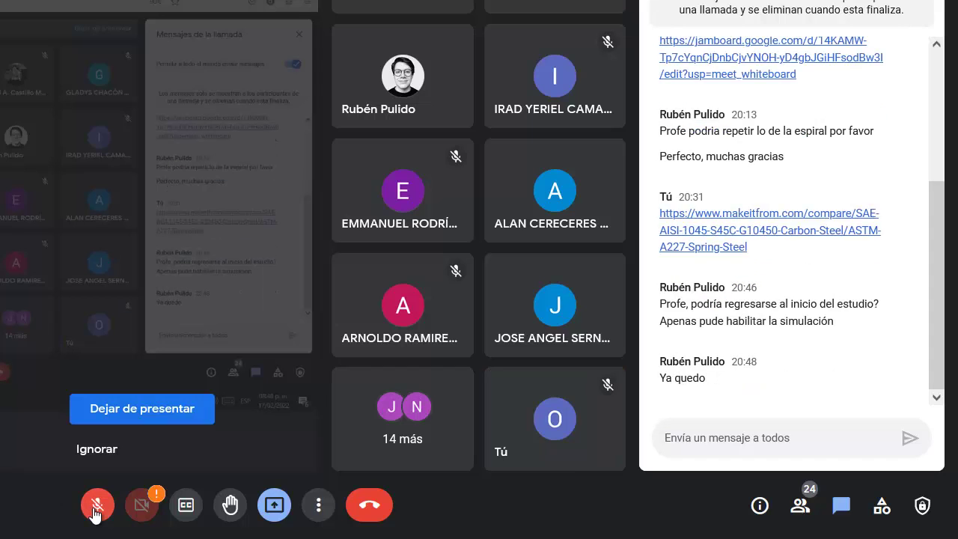
click(95, 509)
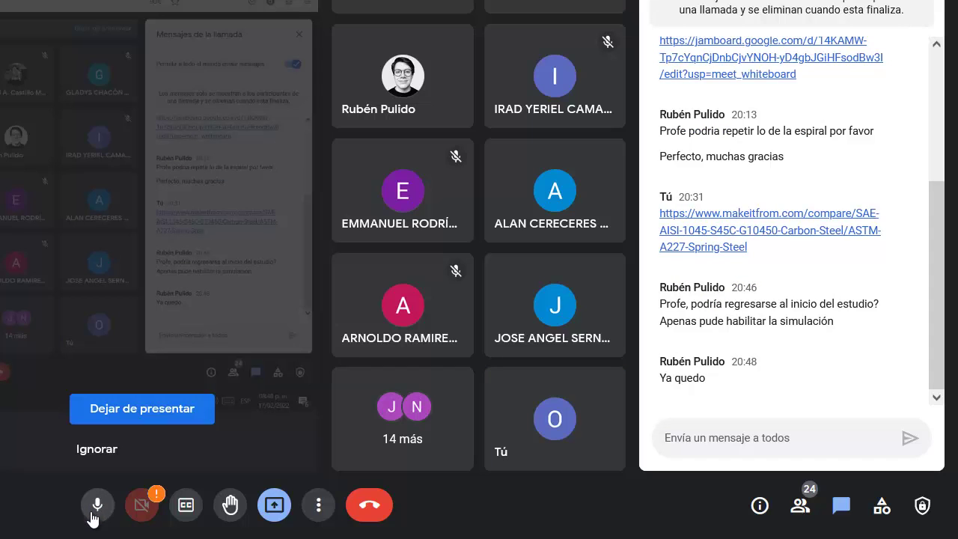
click(182, 475)
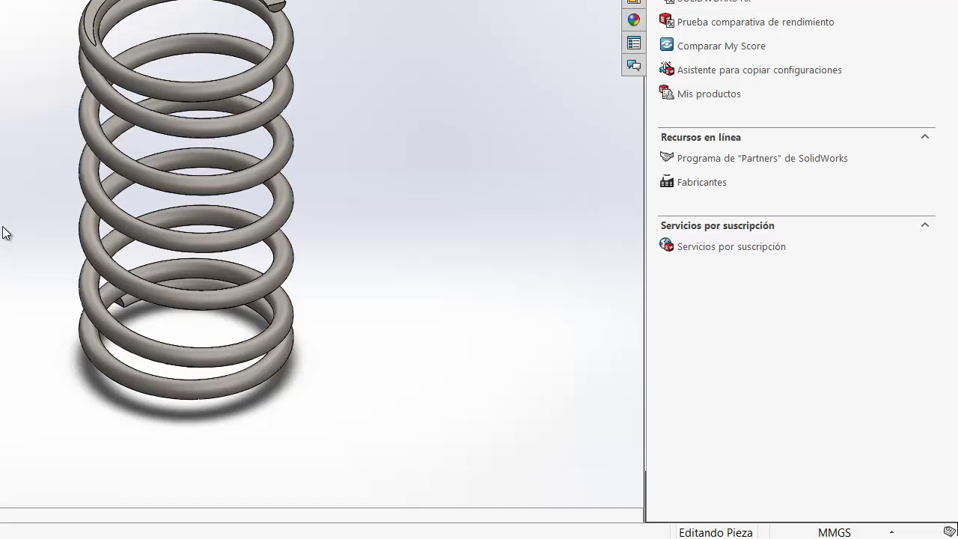
key(ctrl+1)
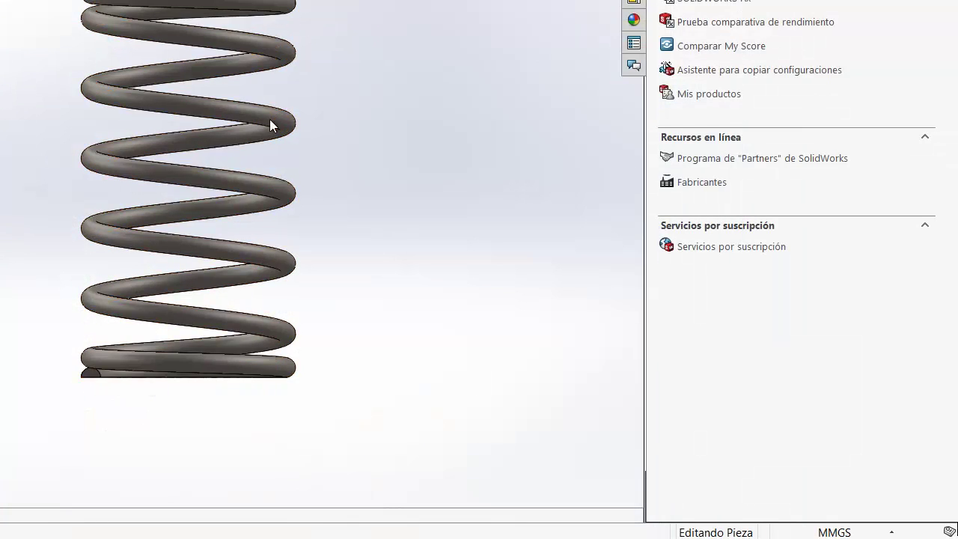
click(91, 377)
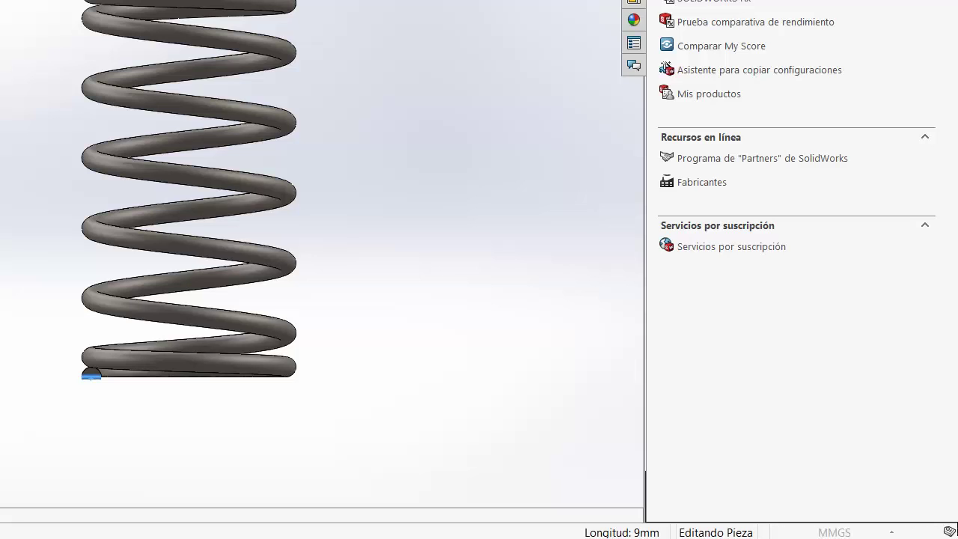
click(126, 96)
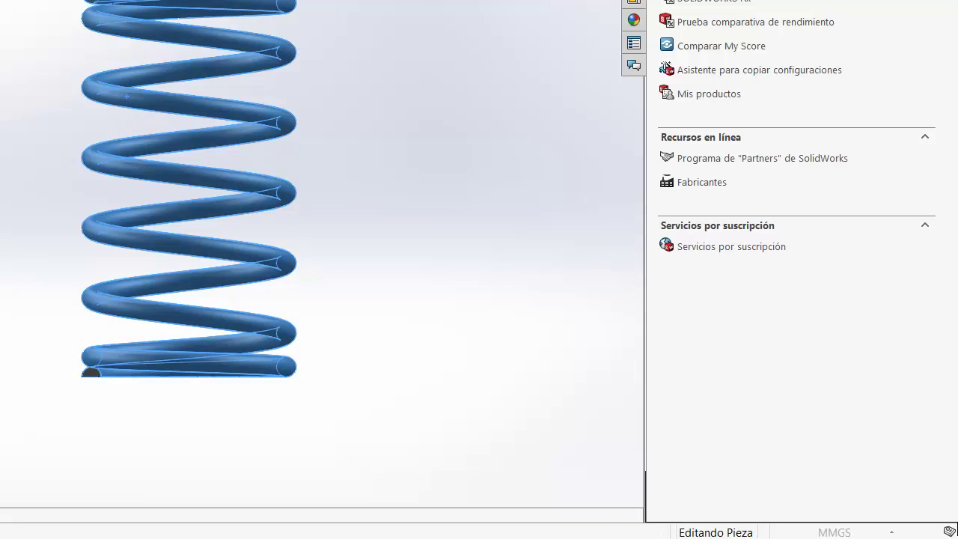
key(Escape)
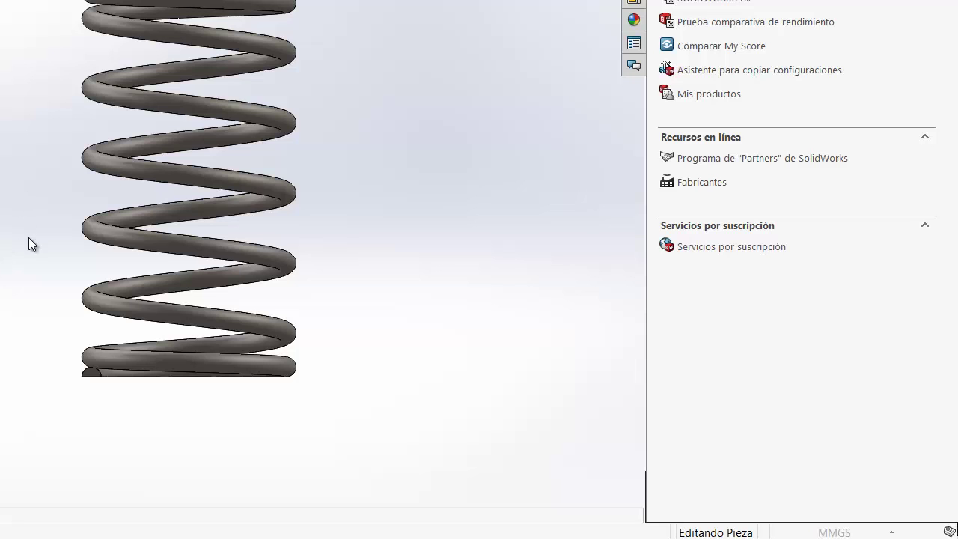
Apply a Fixed Geometry fixture to the flat ground face of the spring's bottom coil and return to isometric view.
middle_drag(29, 237, 21, 165)
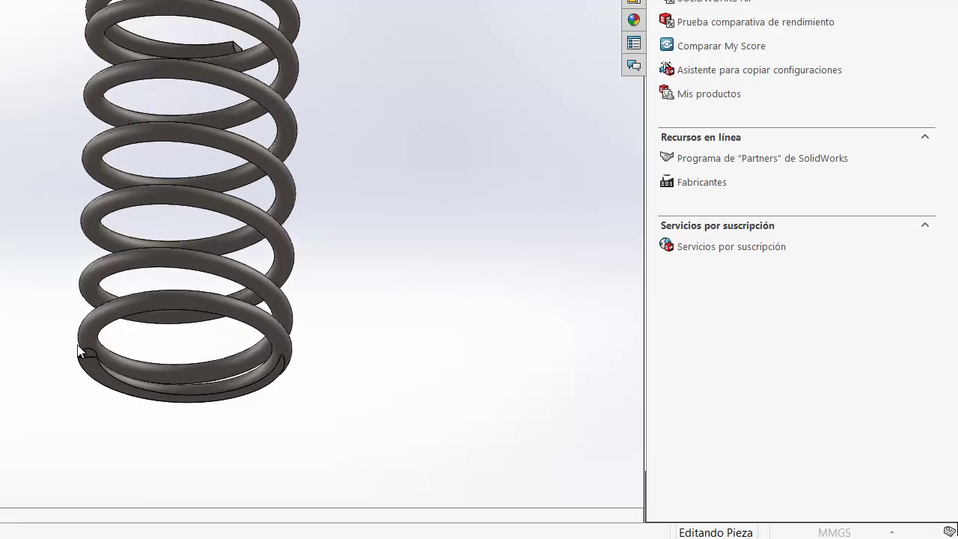
click(89, 374)
scroll(102, 376, up, 3)
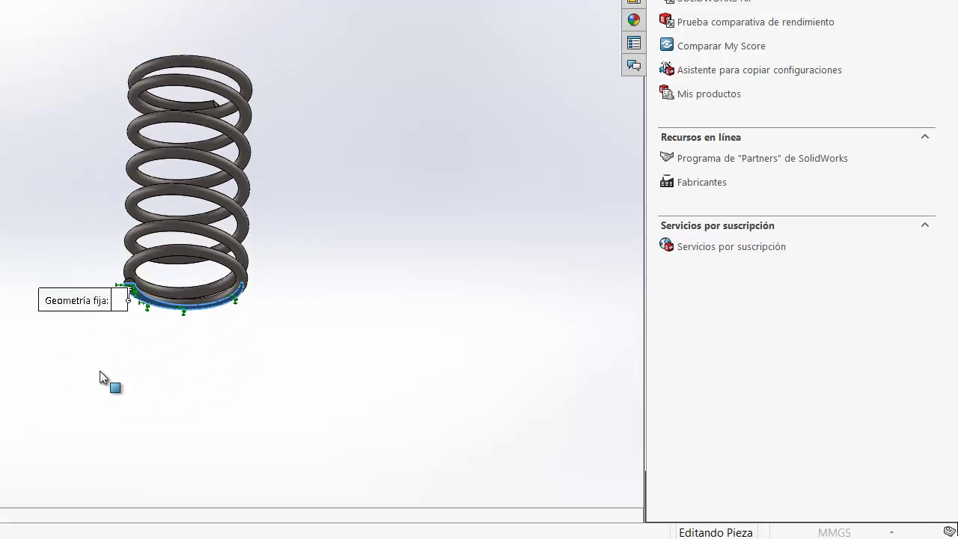
scroll(100, 372, up, 1)
scroll(156, 268, down, 10)
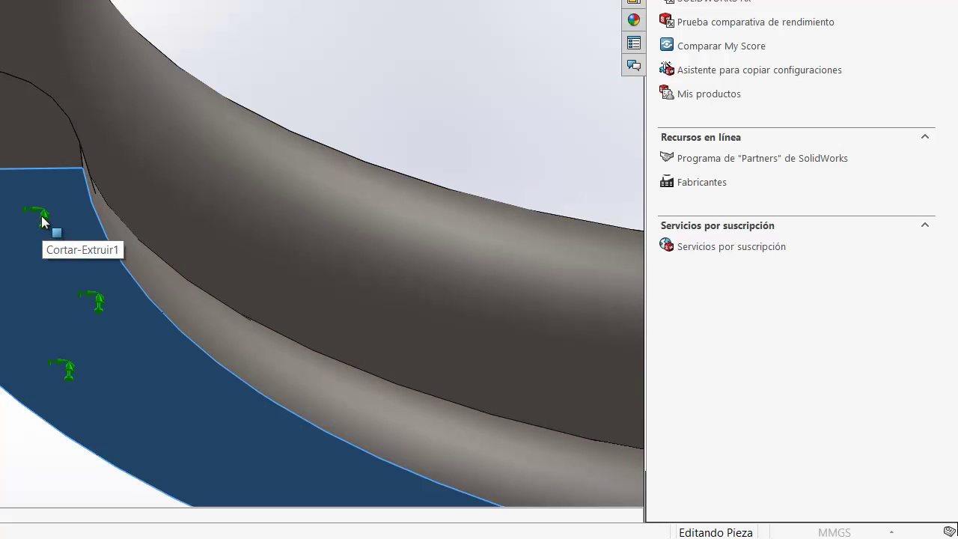
key(Return)
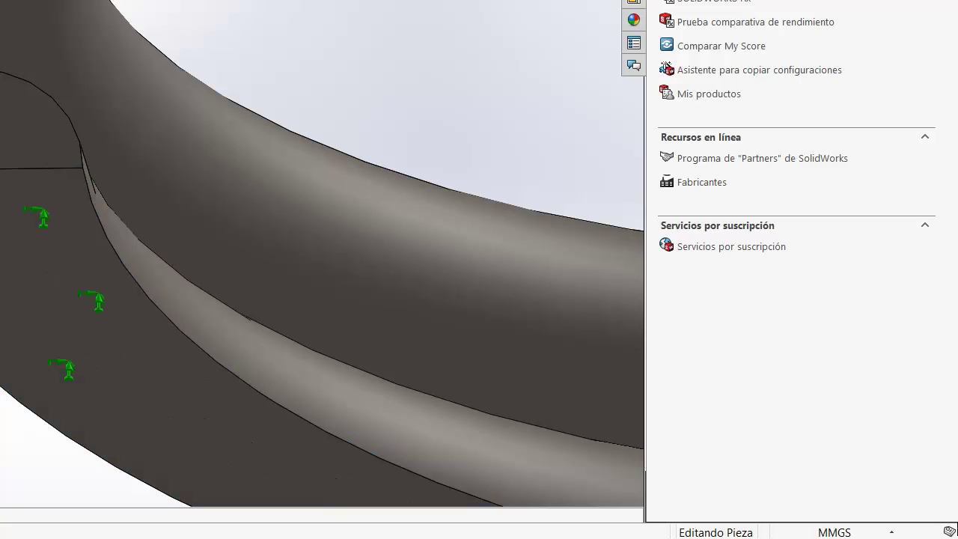
scroll(185, 183, up, 3)
scroll(187, 182, up, 3)
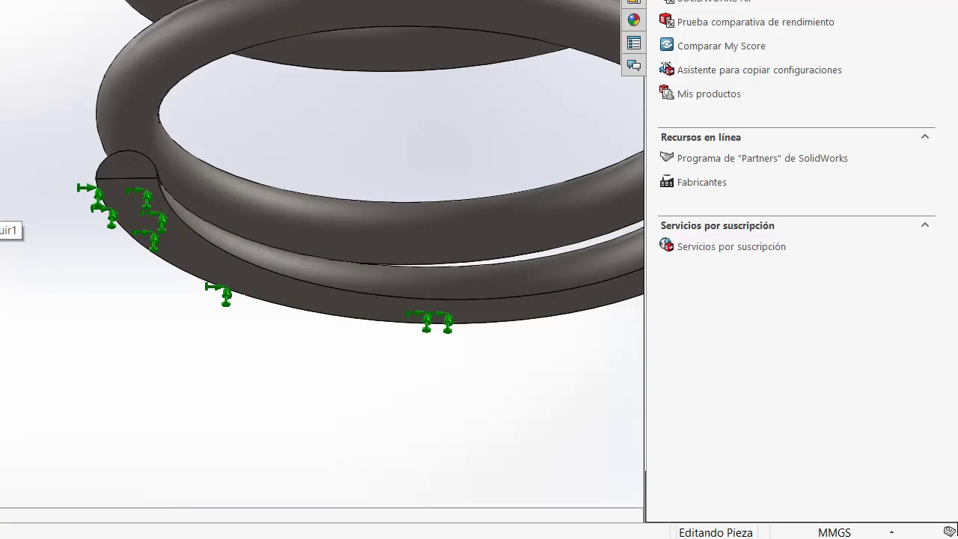
scroll(135, 299, up, 5)
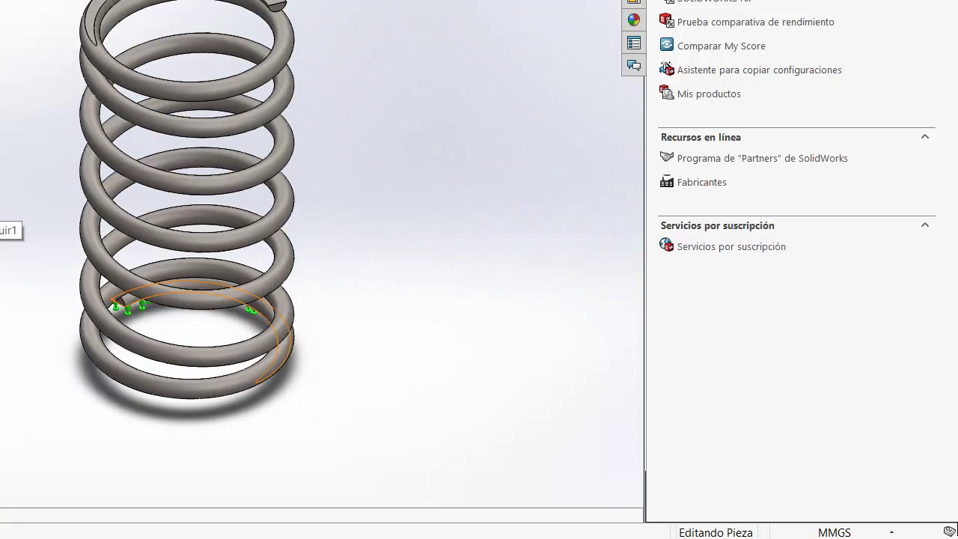